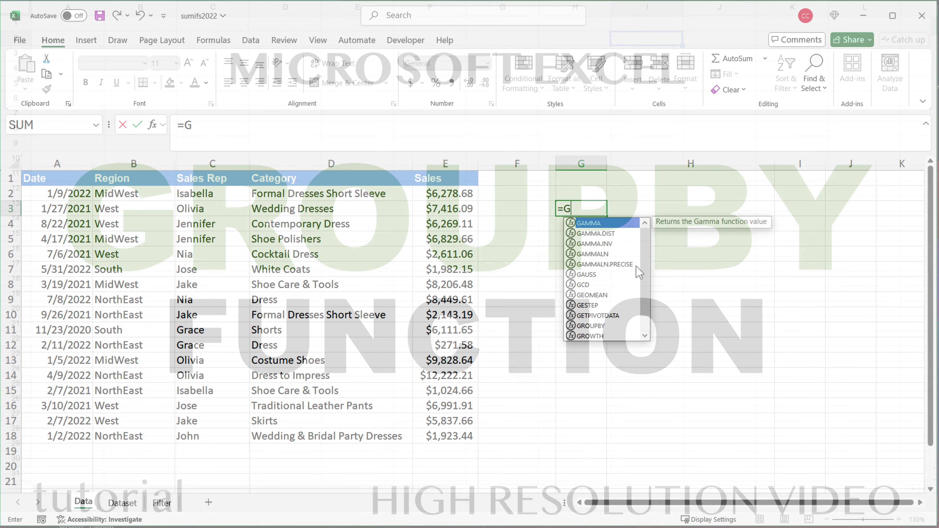
- Start a GROUPBY formula in G3 with the Region cells B2:B18 as the row fields
{"action": "type", "text": "ROU"}
{"action": "key", "text": "Tab"}
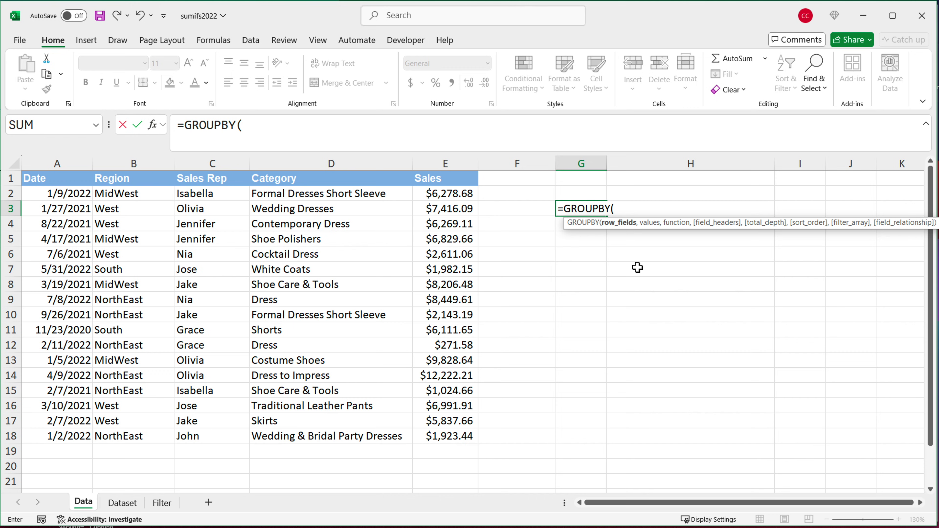
{"action": "left_click", "coordinate": [627, 217]}
{"action": "left_click_drag", "start_coordinate": [140, 193], "coordinate": [161, 446]}
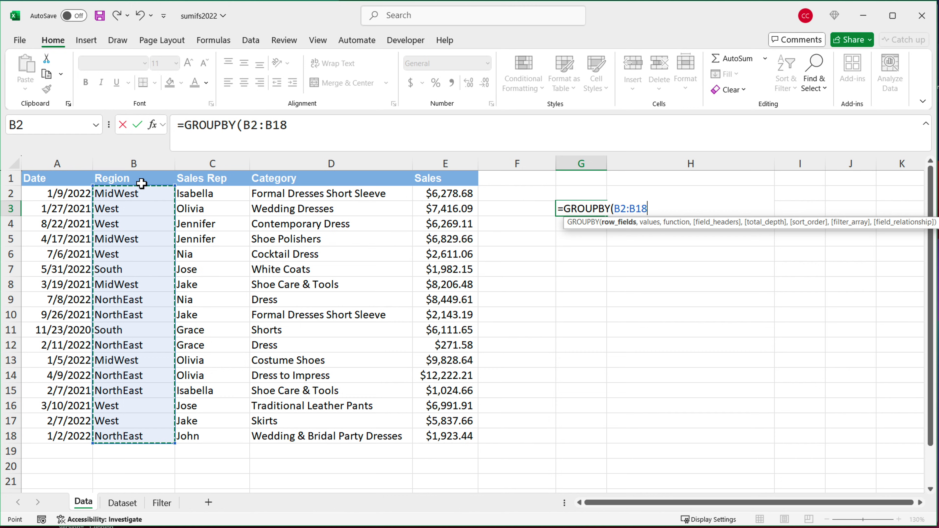
{"action": "left_click", "coordinate": [654, 212]}
{"action": "type", "text": ","}
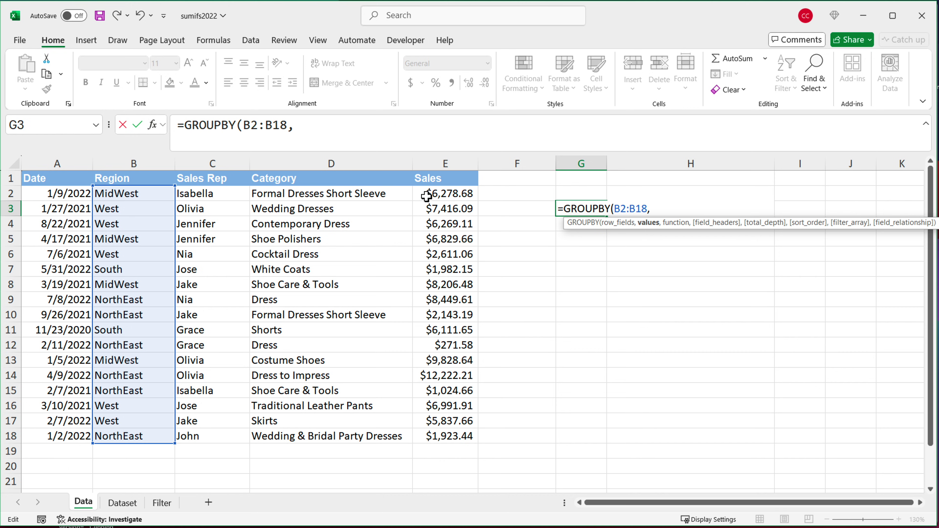
- Add the Sales cells E2:E18 as the values argument and SUM as the function of the GROUPBY formula
{"action": "left_click_drag", "start_coordinate": [434, 193], "coordinate": [430, 436]}
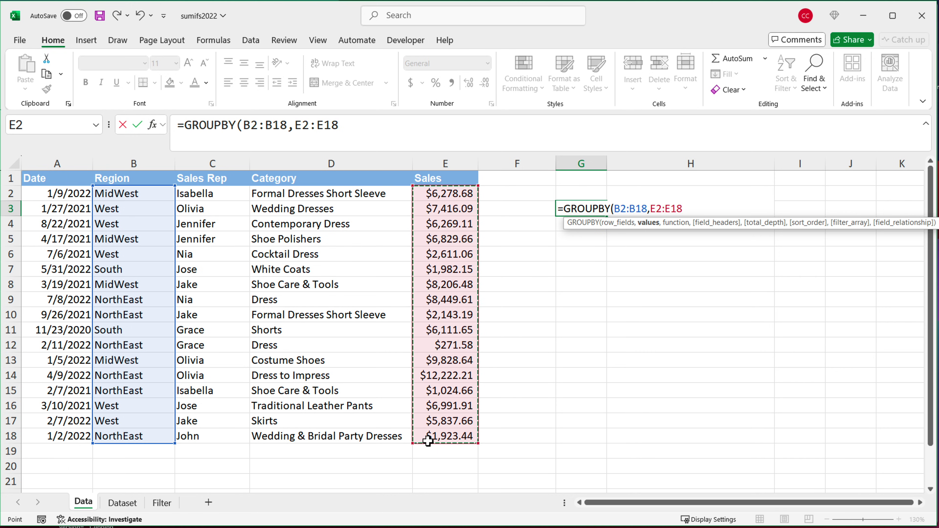
{"action": "type", "text": ","}
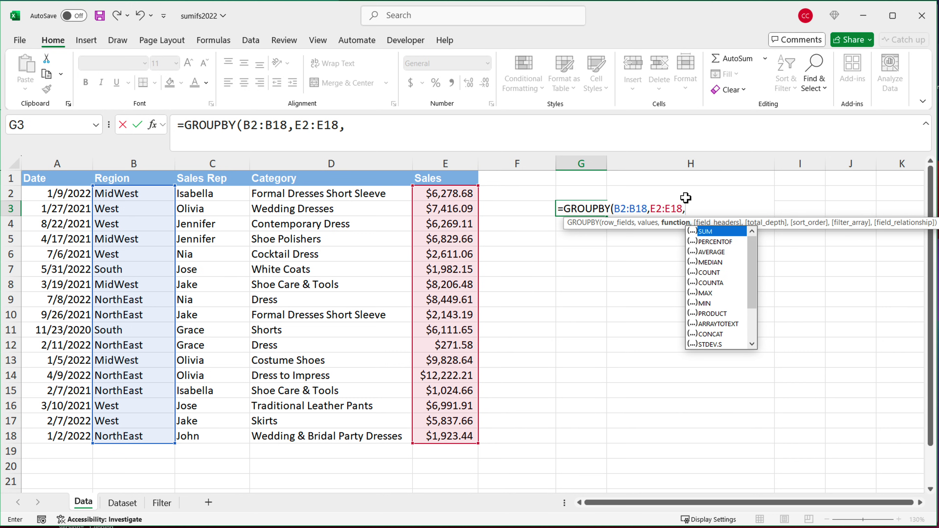
{"action": "left_click", "coordinate": [696, 209]}
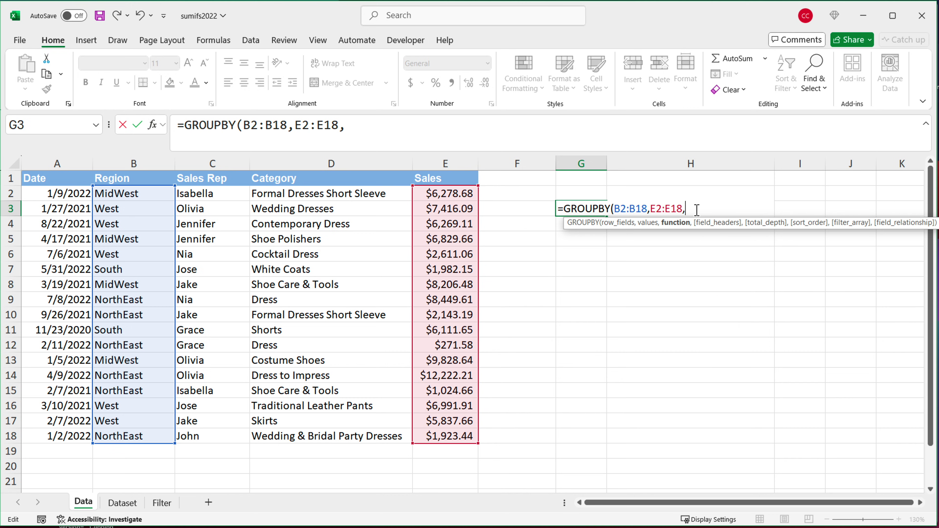
{"action": "type", "text": "SUM"}
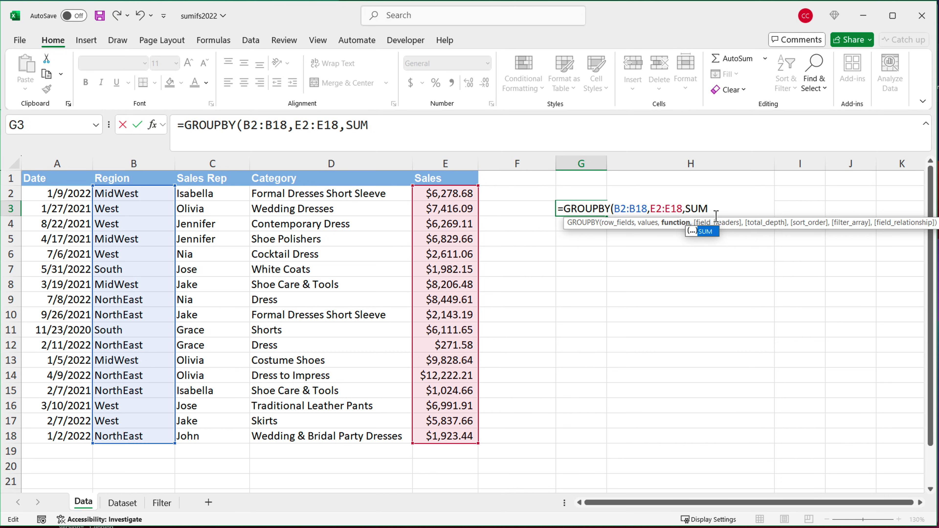
{"action": "type", "text": "("}
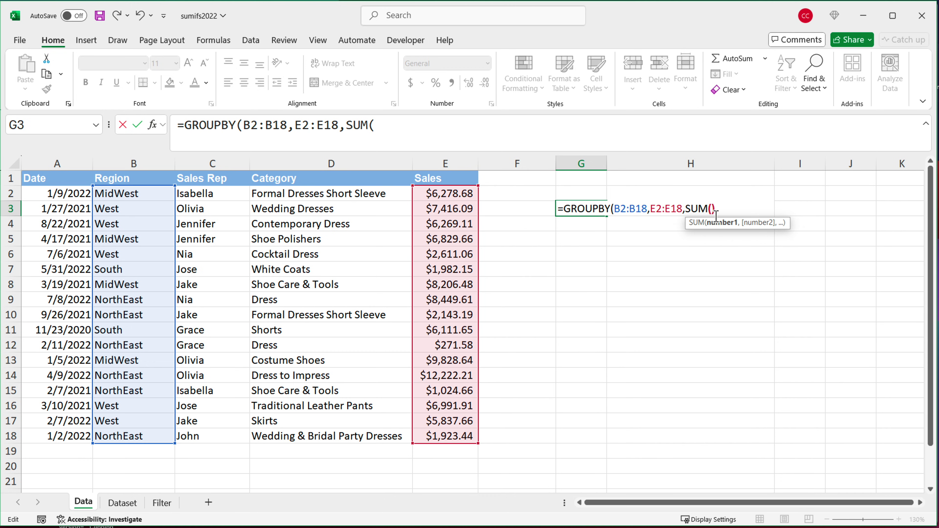
{"action": "type", "text": ")"}
{"action": "key", "text": "BackSpace"}
{"action": "key", "text": "BackSpace"}
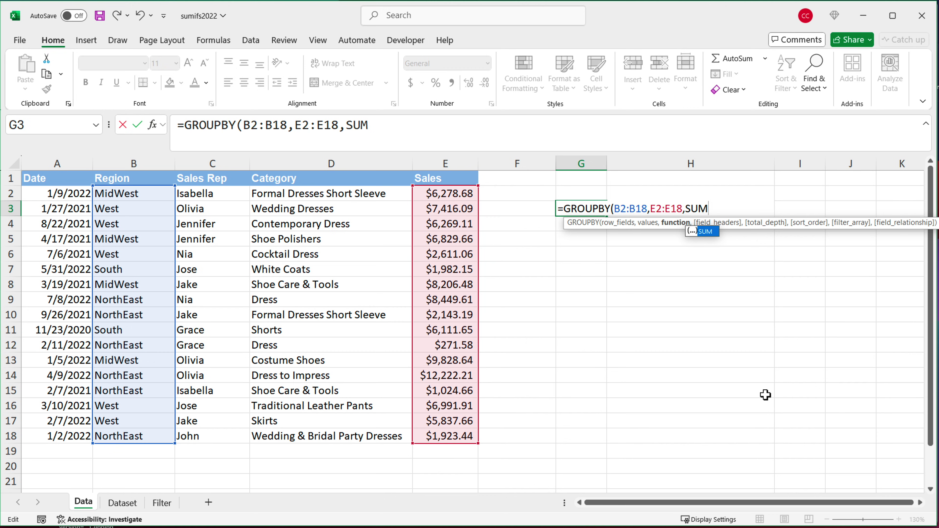
- Close and enter the GROUPBY formula in G3, and select the resulting amounts and the Total row
{"action": "type", "text": ")"}
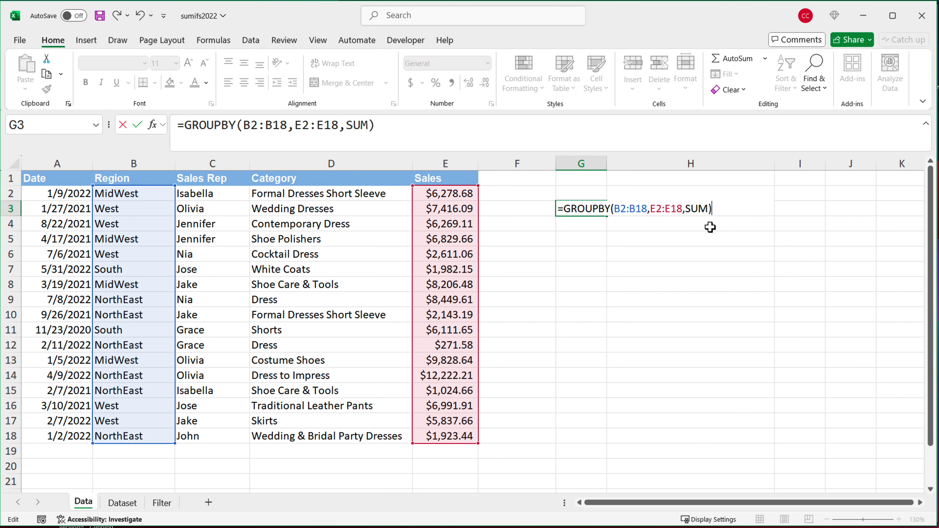
{"action": "key", "text": "Return"}
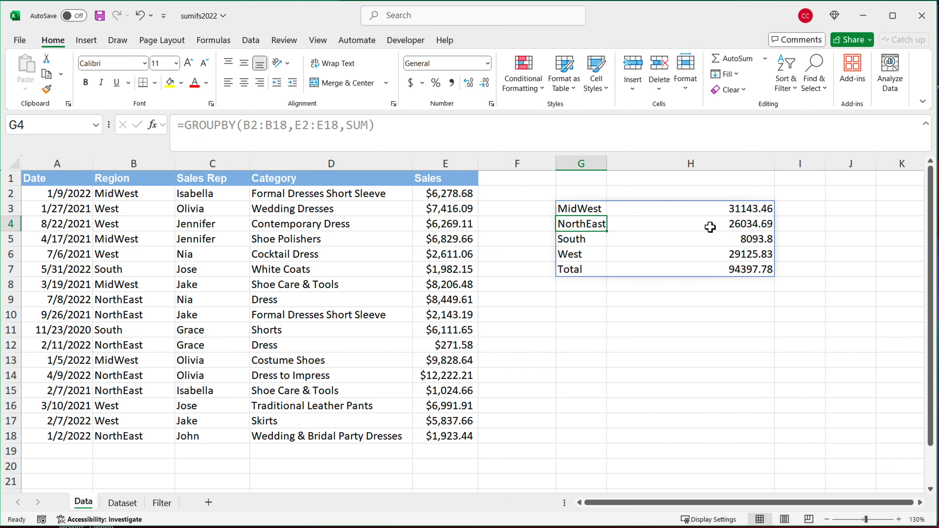
{"action": "left_click_drag", "start_coordinate": [691, 211], "coordinate": [623, 260]}
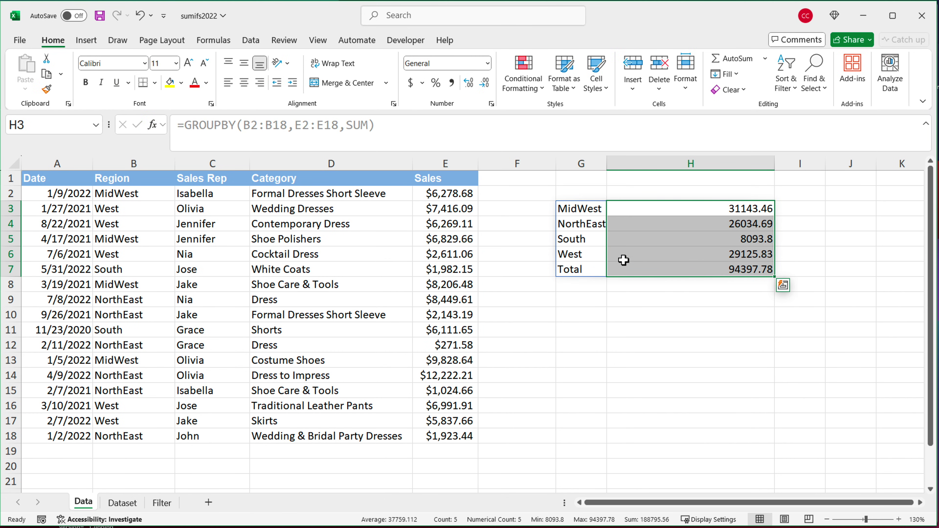
{"action": "left_click_drag", "start_coordinate": [593, 209], "coordinate": [638, 267]}
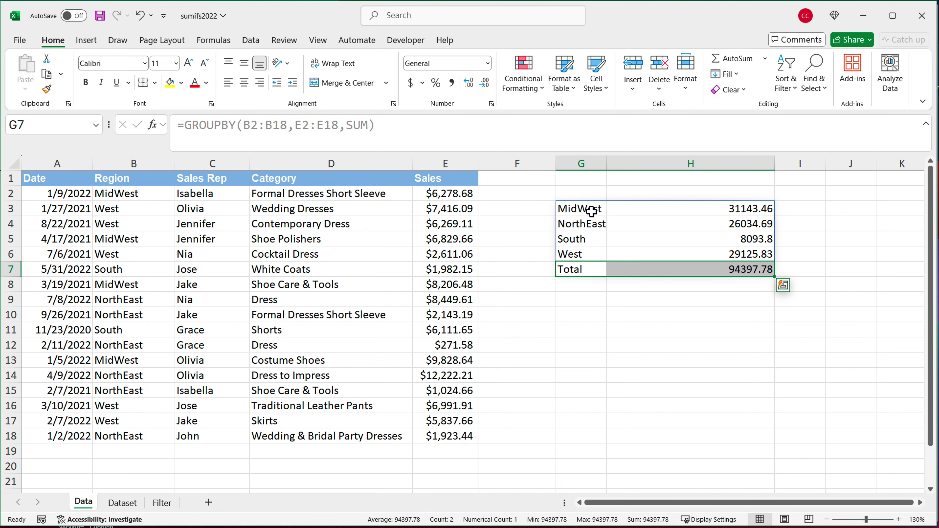
- Add the field_headers argument 2 - No but generate to the GROUPBY formula in G3 and check the header cells
{"action": "left_click", "coordinate": [591, 211]}
{"action": "double_click", "coordinate": [587, 211]}
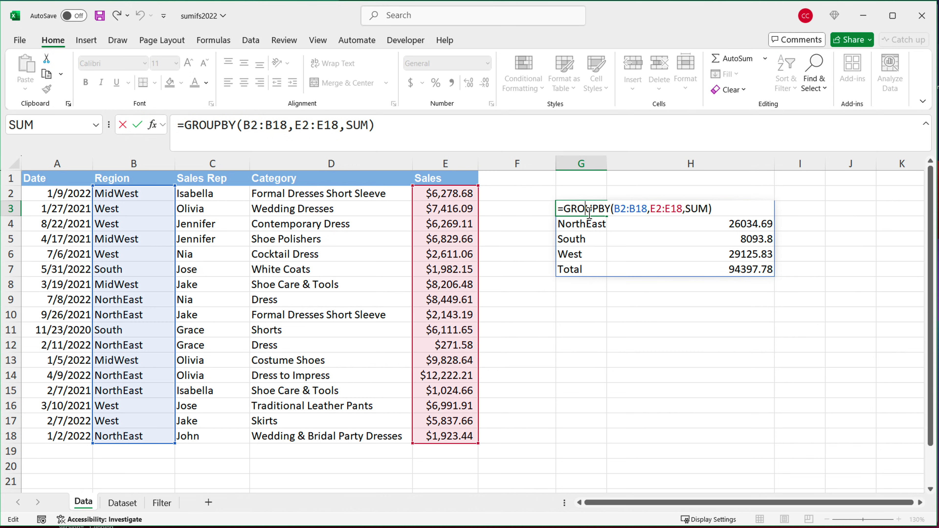
{"action": "left_click", "coordinate": [707, 207]}
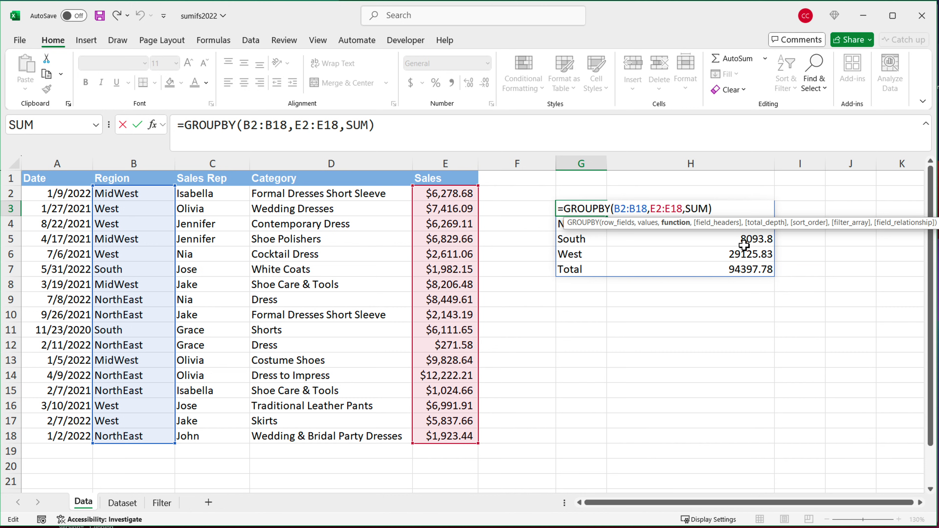
{"action": "type", "text": ","}
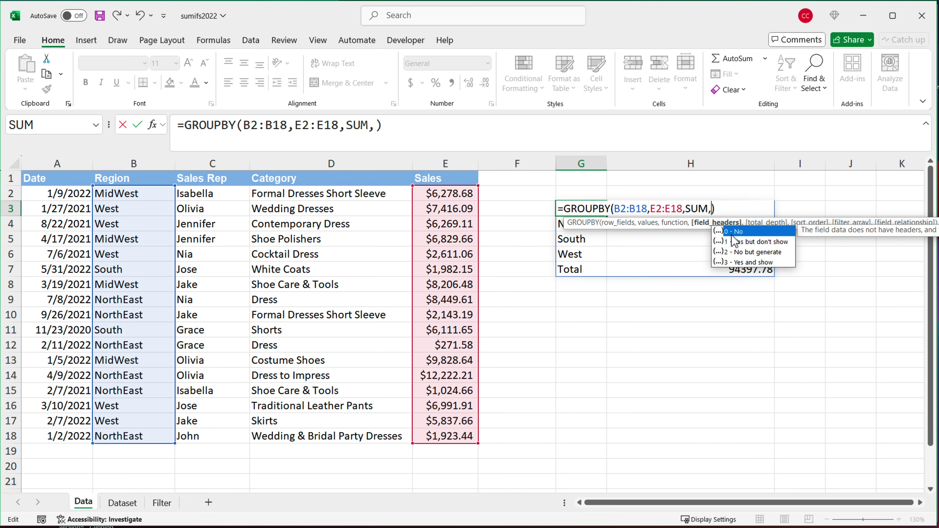
{"action": "double_click", "coordinate": [747, 233]}
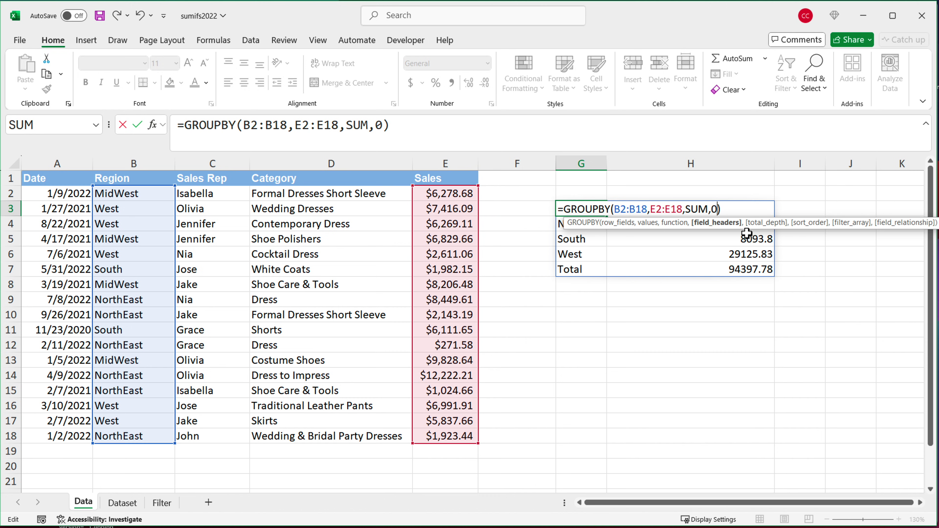
{"action": "key", "text": "BackSpace"}
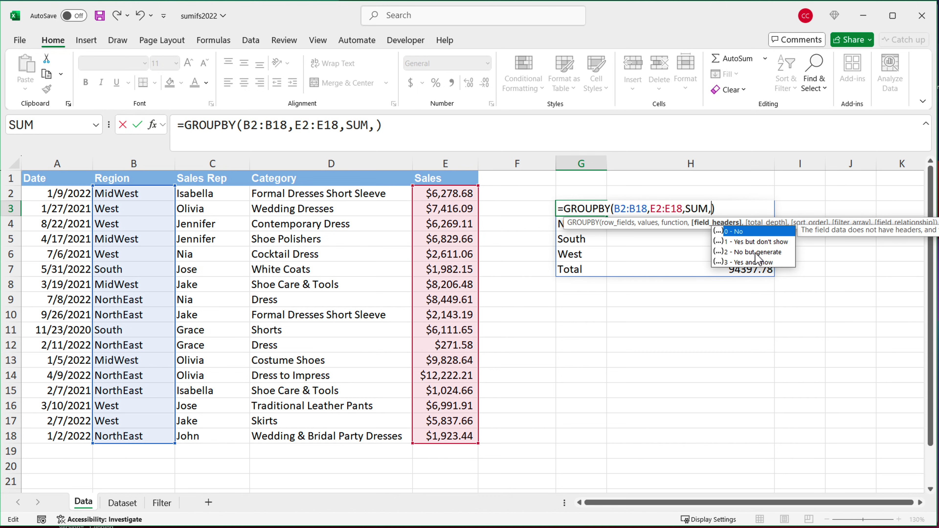
{"action": "left_click", "coordinate": [748, 253]}
{"action": "double_click", "coordinate": [752, 253]}
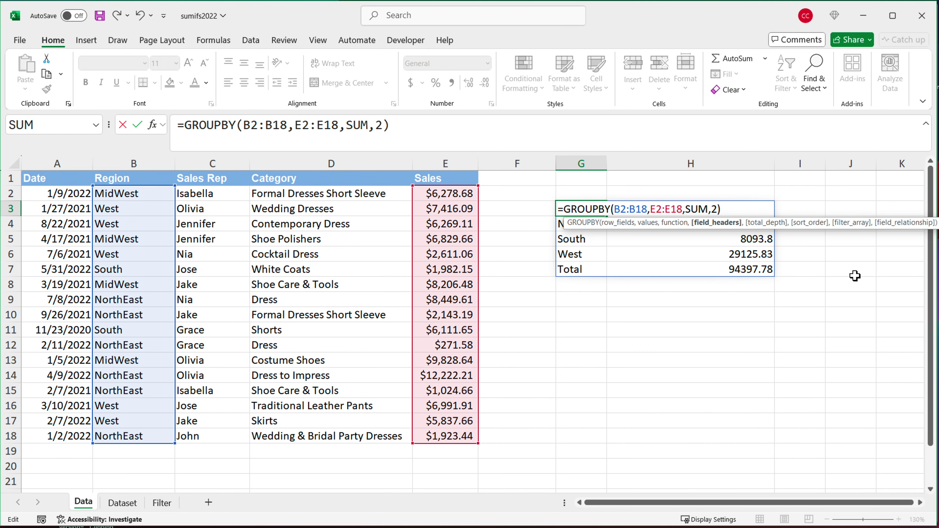
{"action": "key", "text": "Return"}
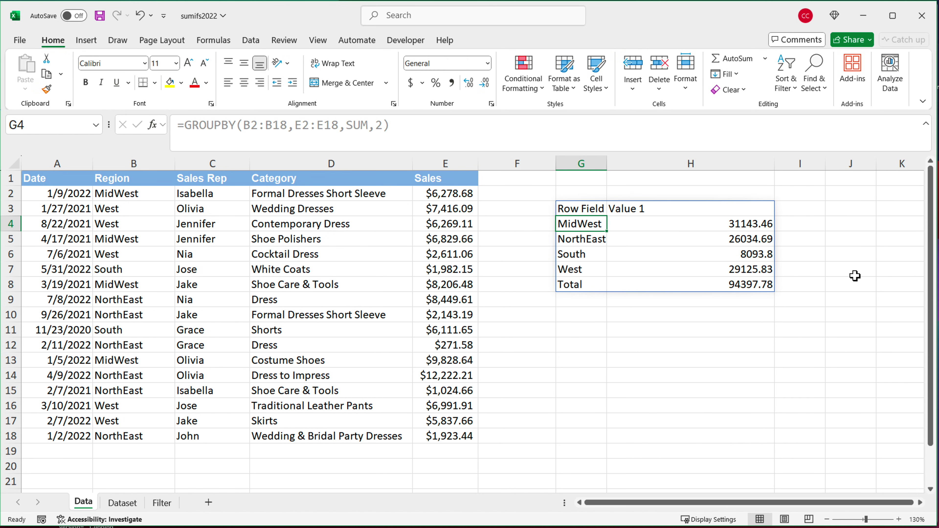
{"action": "left_click", "coordinate": [591, 210]}
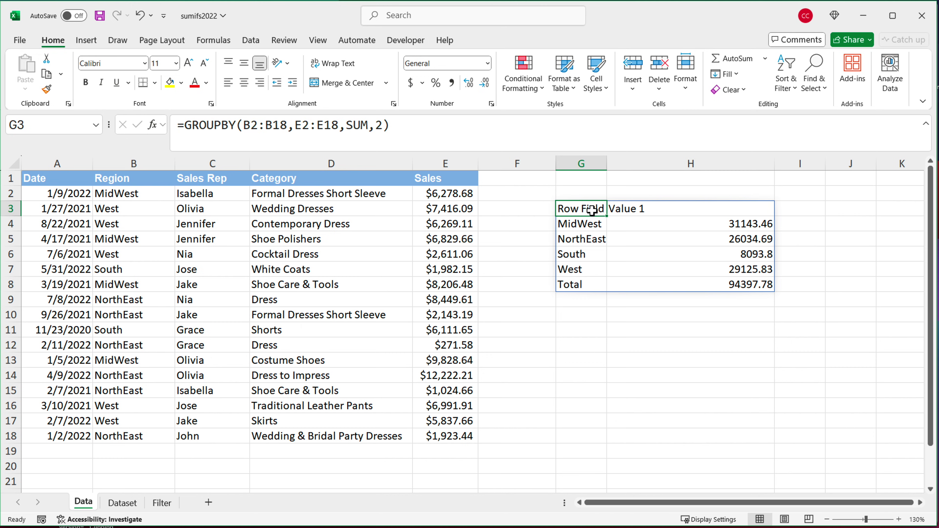
{"action": "left_click", "coordinate": [668, 213]}
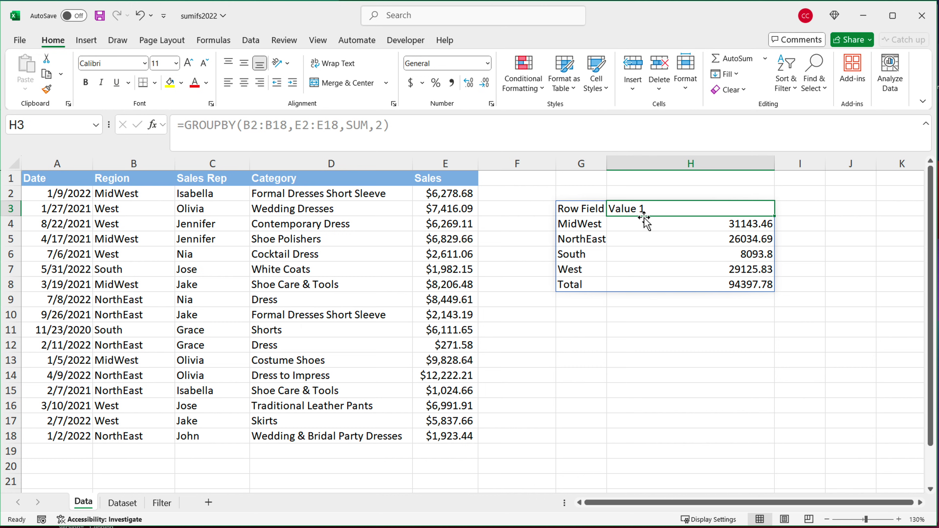
- Replace the row fields and values ranges in the G3 formula with B1:B18 and E1:E18, including the column headers
{"action": "double_click", "coordinate": [594, 209]}
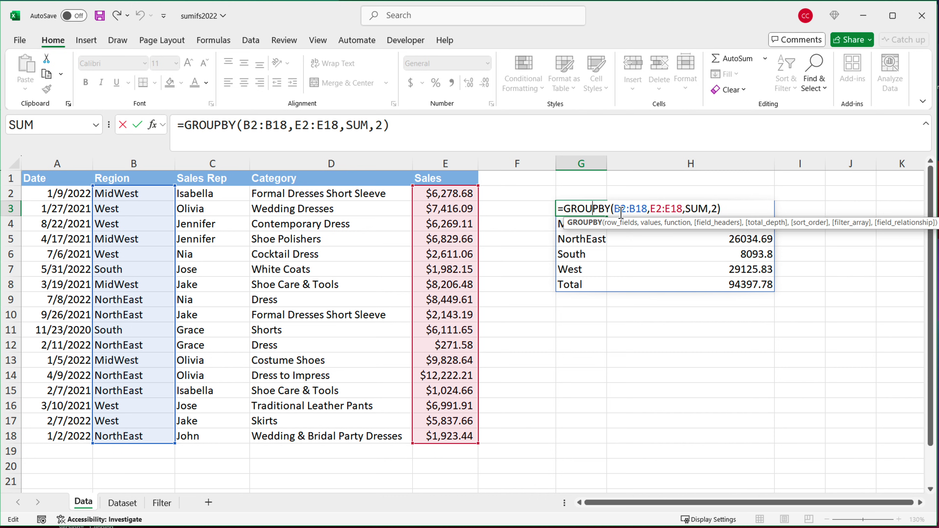
{"action": "left_click_drag", "start_coordinate": [620, 210], "coordinate": [683, 209]}
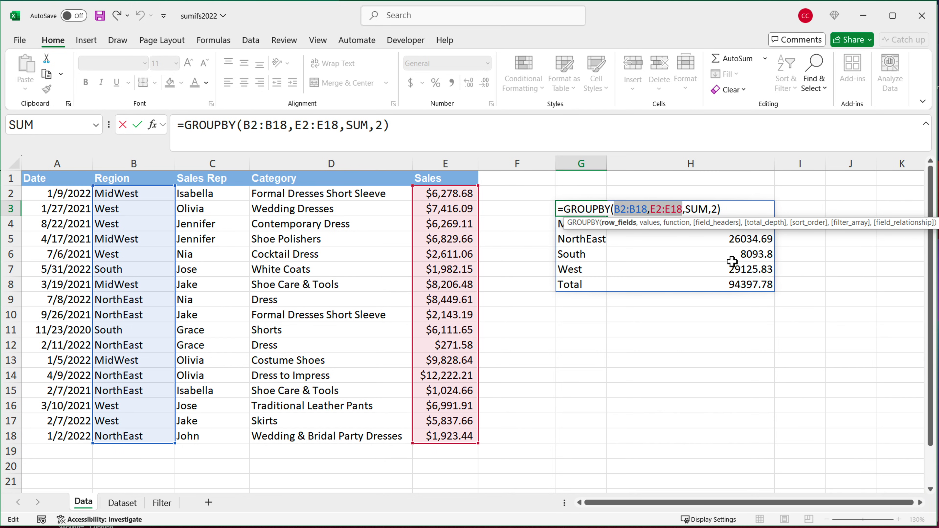
{"action": "key", "text": "BackSpace"}
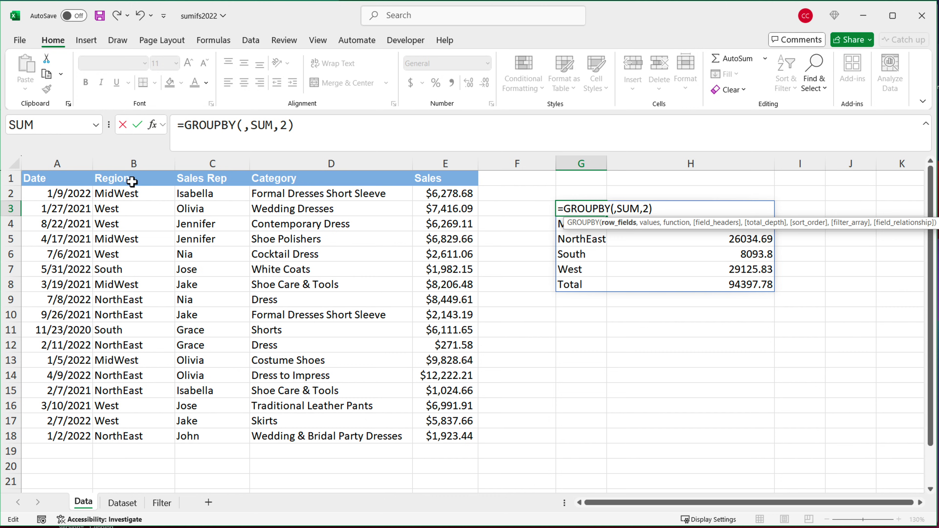
{"action": "left_click_drag", "start_coordinate": [132, 182], "coordinate": [126, 435]}
{"action": "type", "text": ","}
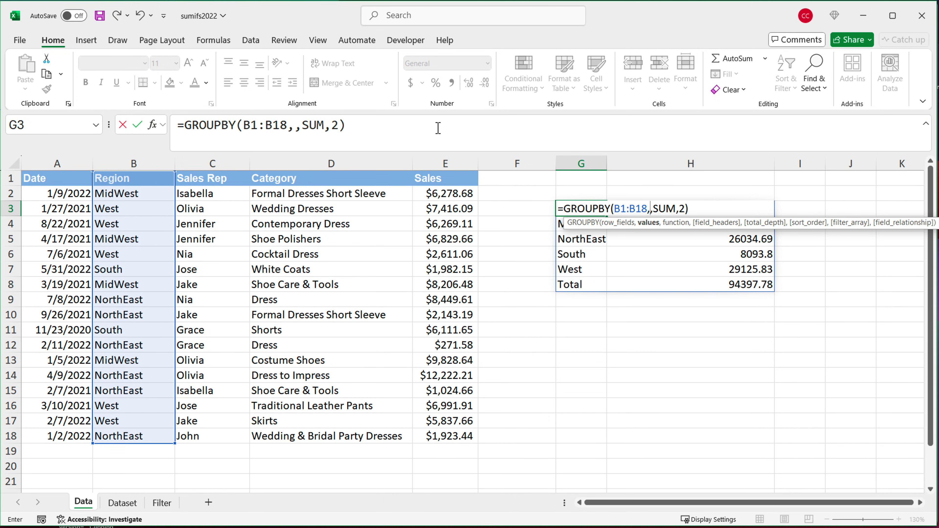
{"action": "left_click_drag", "start_coordinate": [428, 181], "coordinate": [432, 438]}
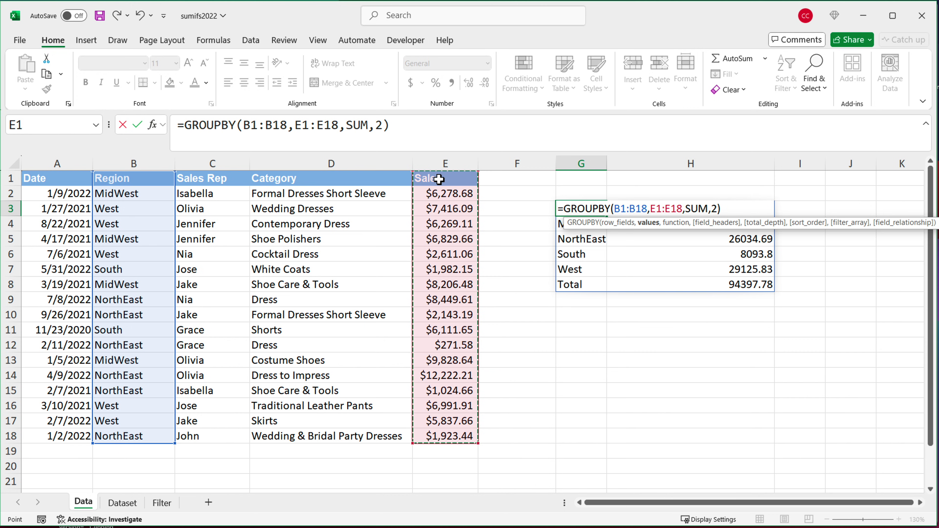
- Set the field_headers argument of the G3 formula to 1 - Yes but don't show
{"action": "left_click", "coordinate": [719, 209]}
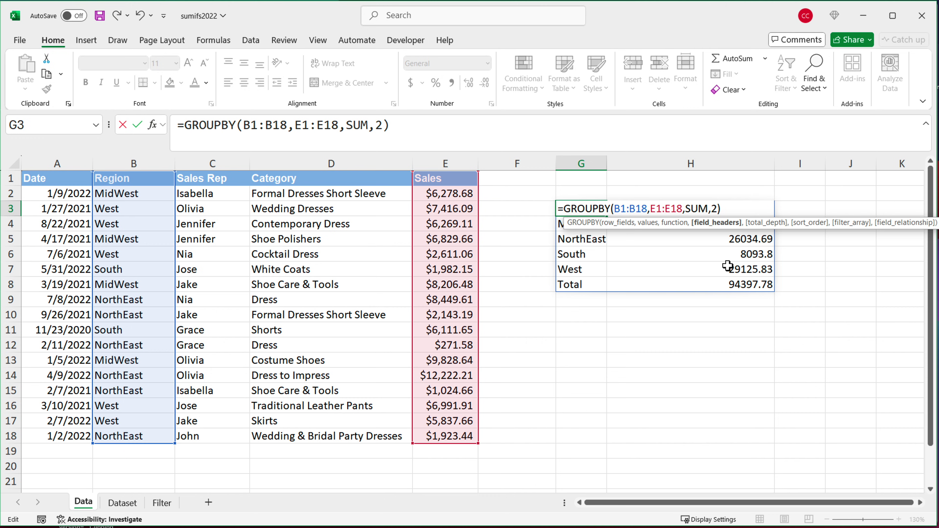
{"action": "key", "text": "BackSpace"}
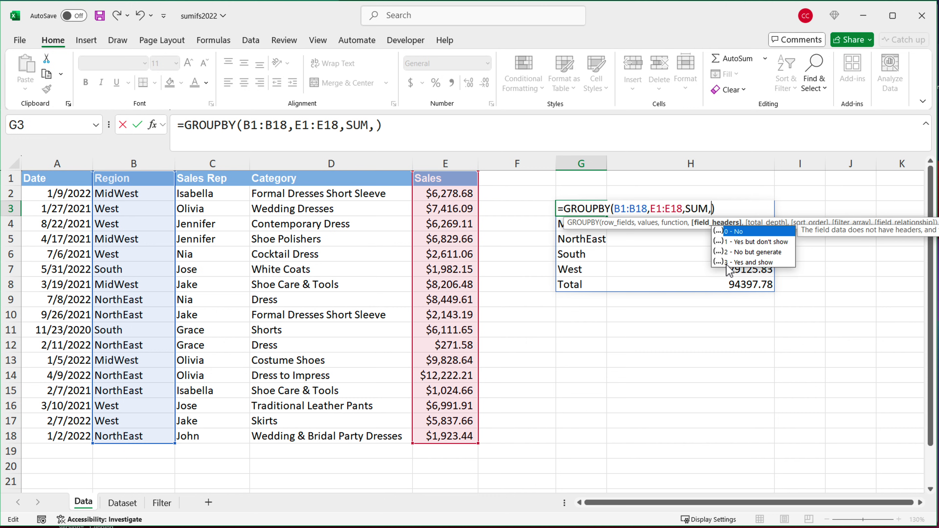
{"action": "double_click", "coordinate": [756, 243]}
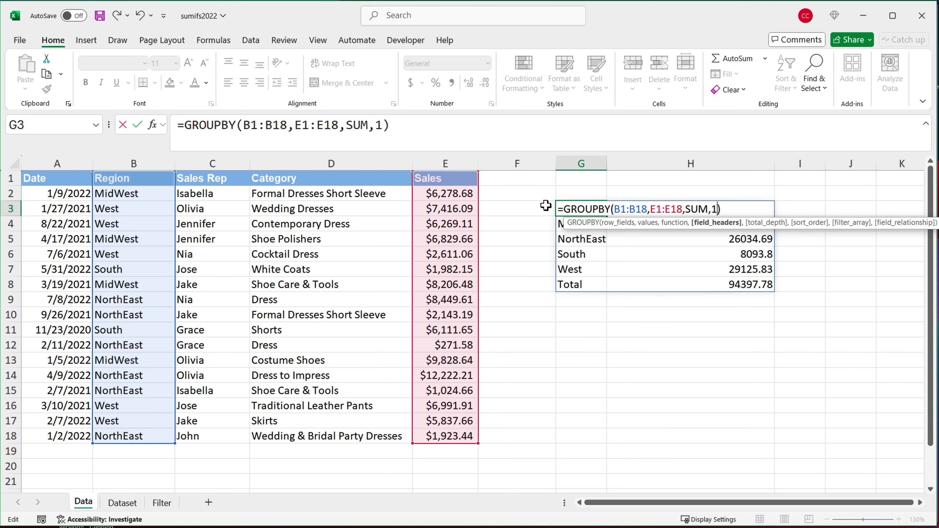
{"action": "key", "text": "Return"}
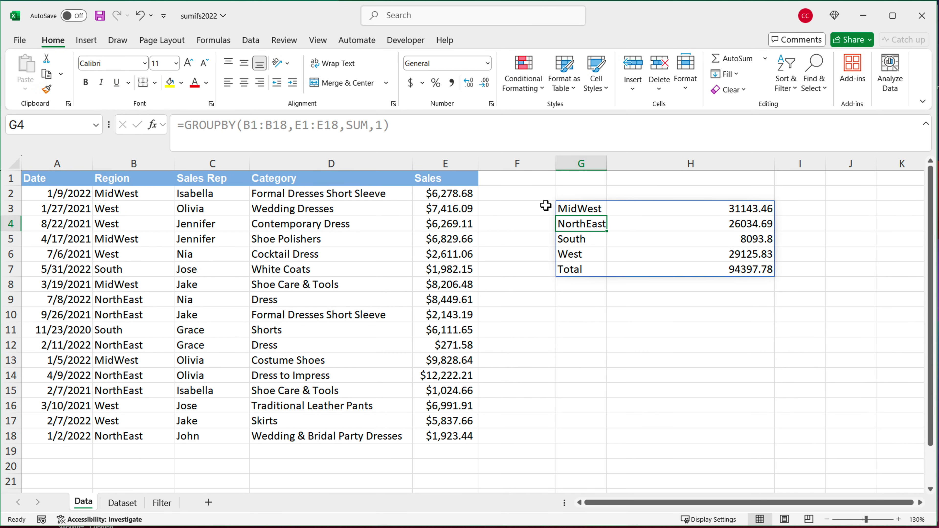
- Set the field_headers argument of the GROUPBY formula in G3 to 3 - Yes and show
{"action": "double_click", "coordinate": [587, 209]}
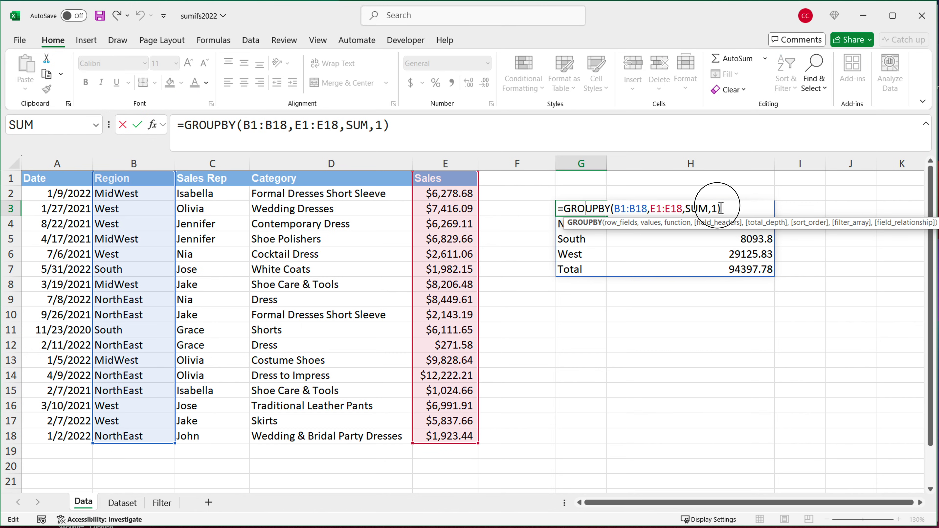
{"action": "left_click", "coordinate": [721, 208]}
{"action": "key", "text": "BackSpace"}
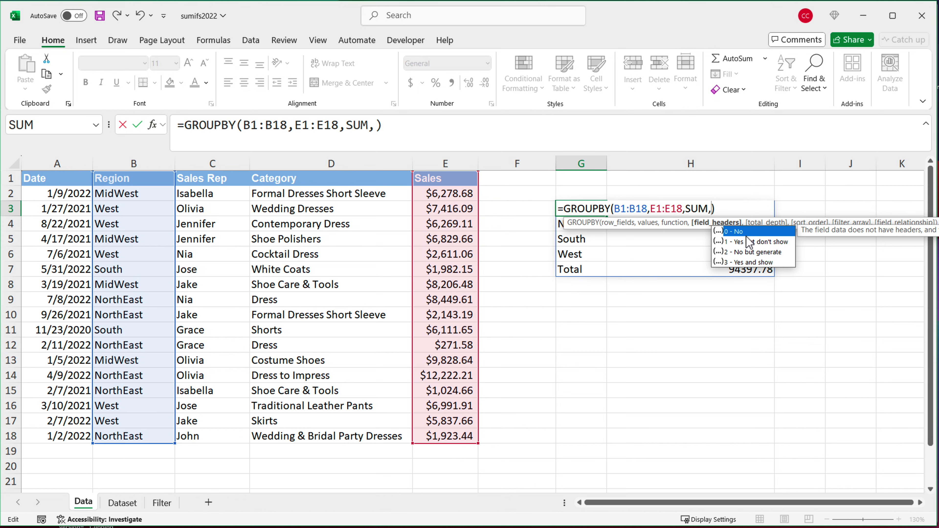
{"action": "left_click", "coordinate": [764, 263]}
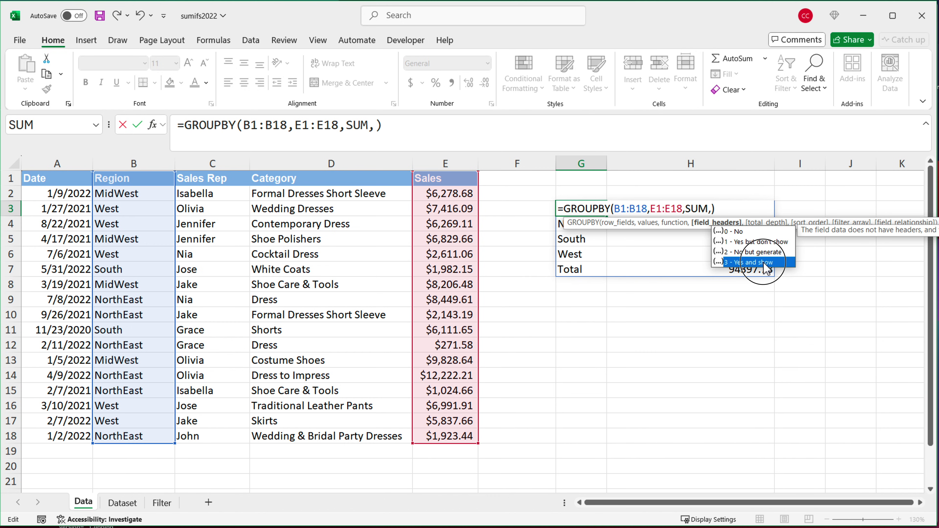
{"action": "left_click", "coordinate": [764, 264]}
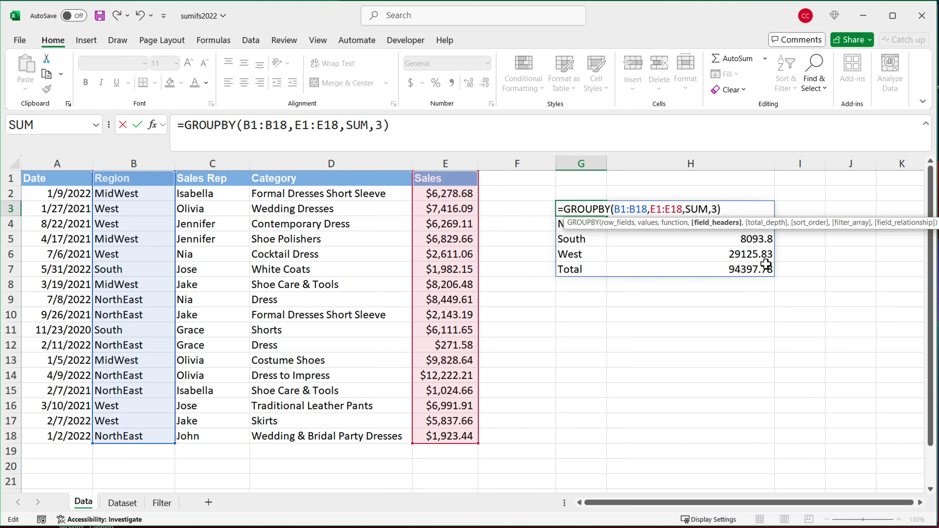
{"action": "key", "text": "Return"}
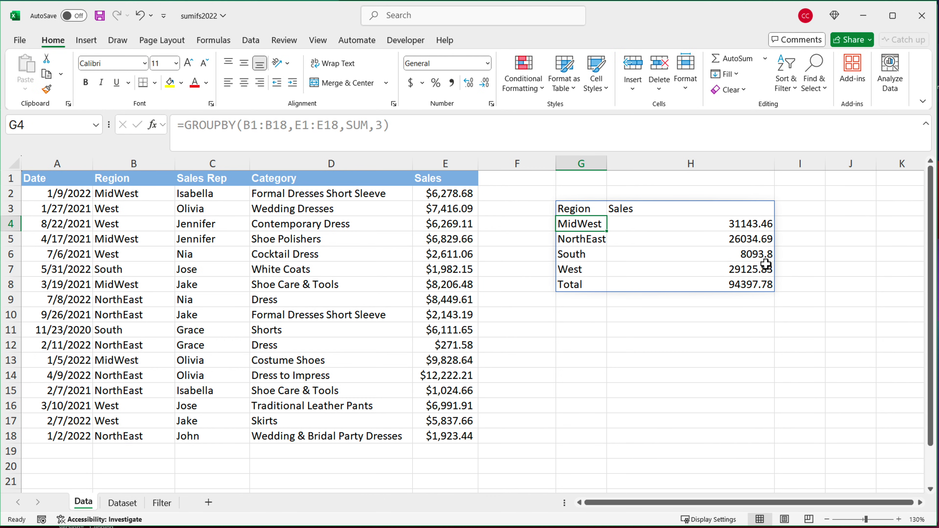
- Compare the header cells G3 and H3 of the GROUPBY result with the source headers in B1 and E1
{"action": "left_click", "coordinate": [591, 213]}
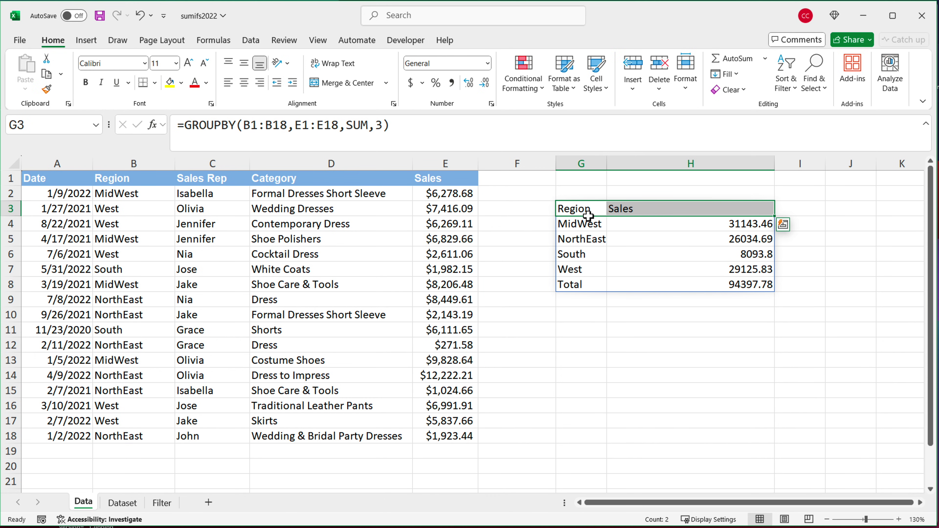
{"action": "left_click", "coordinate": [622, 213]}
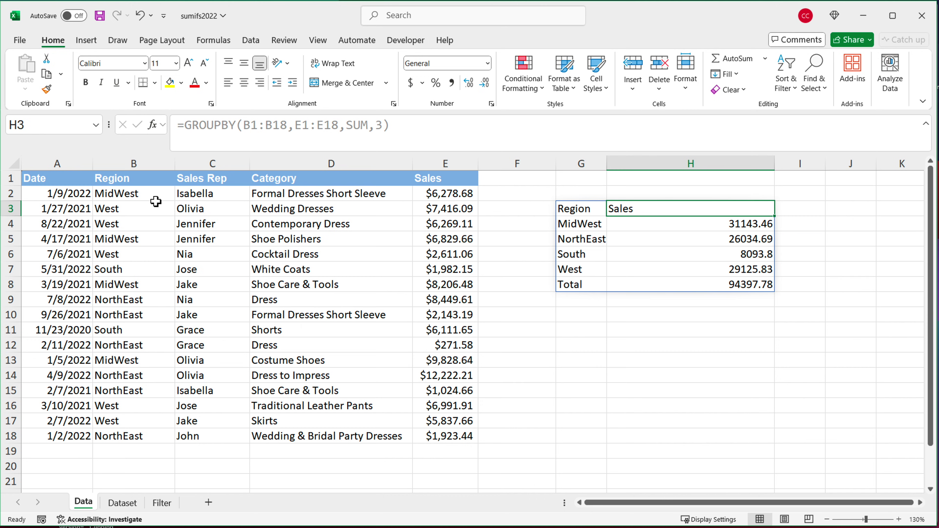
{"action": "left_click", "coordinate": [164, 184]}
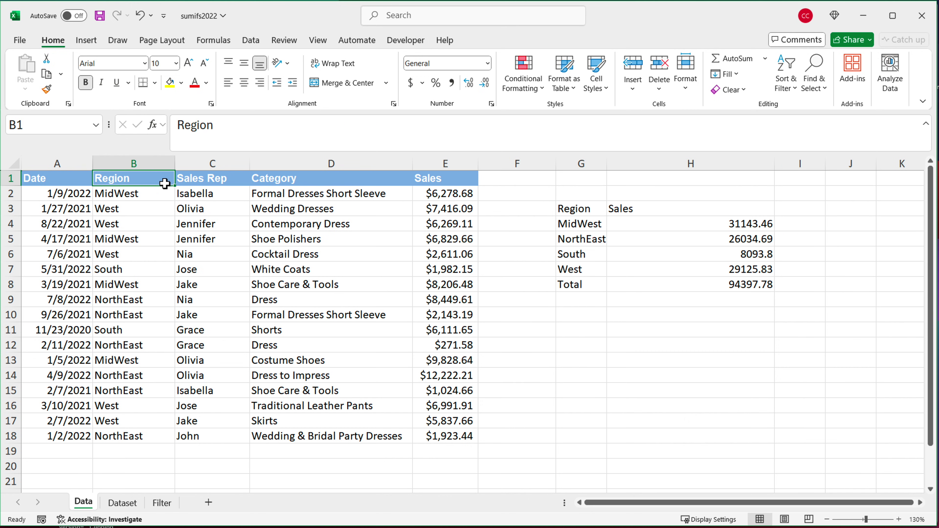
{"action": "left_click", "coordinate": [443, 177]}
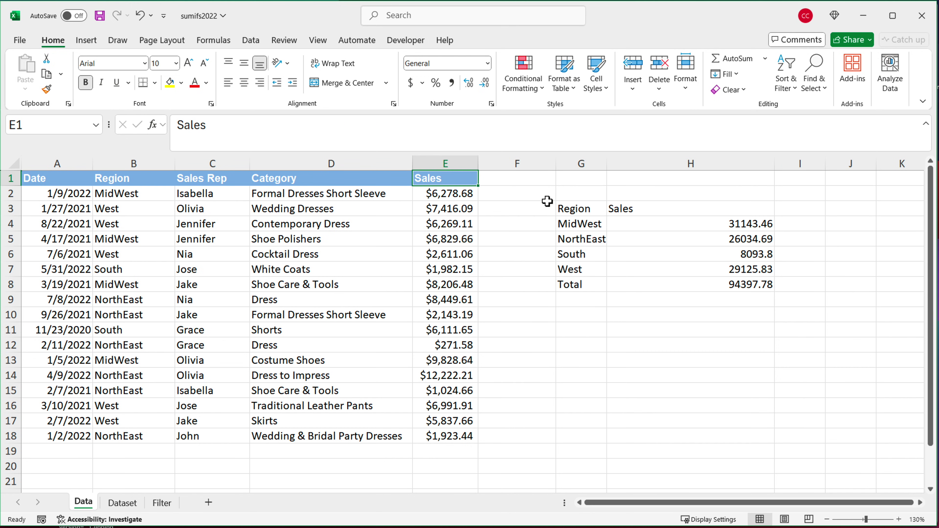
- Change the row fields and values ranges in the G3 formula to B2:B18 and E2:E18, excluding the column headers
{"action": "double_click", "coordinate": [591, 214]}
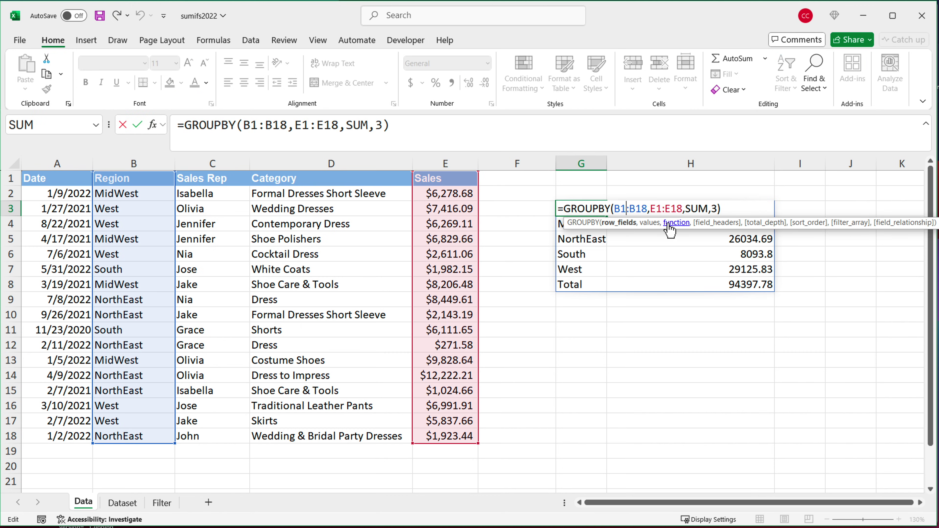
{"action": "key", "text": "BackSpace"}
{"action": "type", "text": "2"}
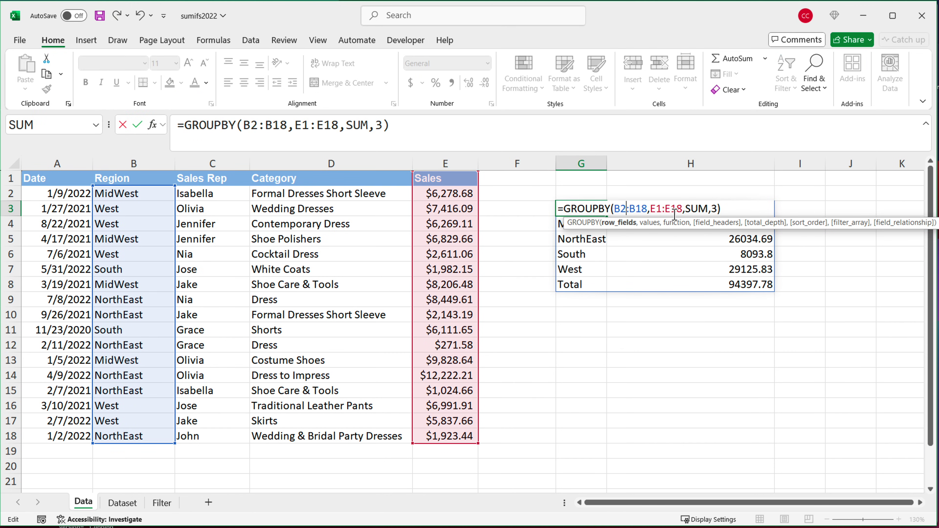
{"action": "key", "text": "Right"}
{"action": "key", "text": "Right"}
{"action": "key", "text": "Right"}
{"action": "key", "text": "Right"}
{"action": "key", "text": "Right"}
{"action": "key", "text": "Right"}
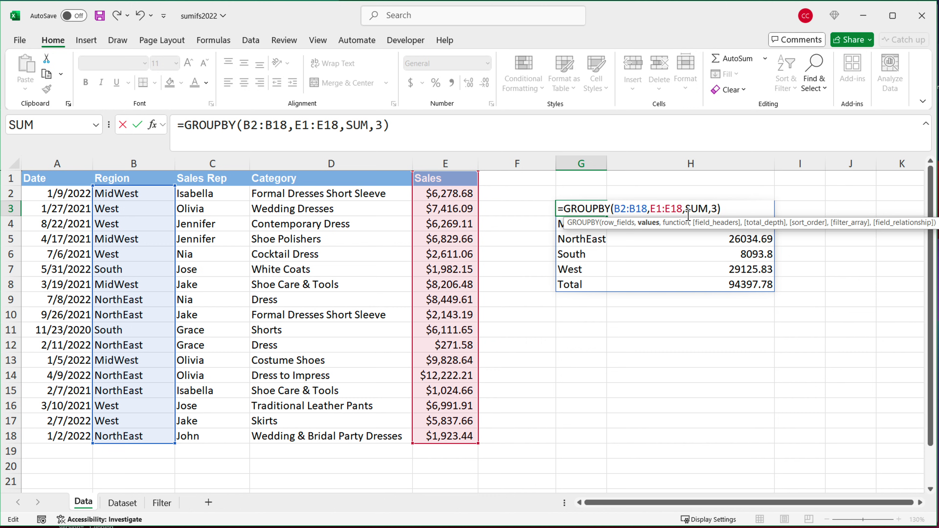
{"action": "key", "text": "BackSpace"}
{"action": "type", "text": "2"}
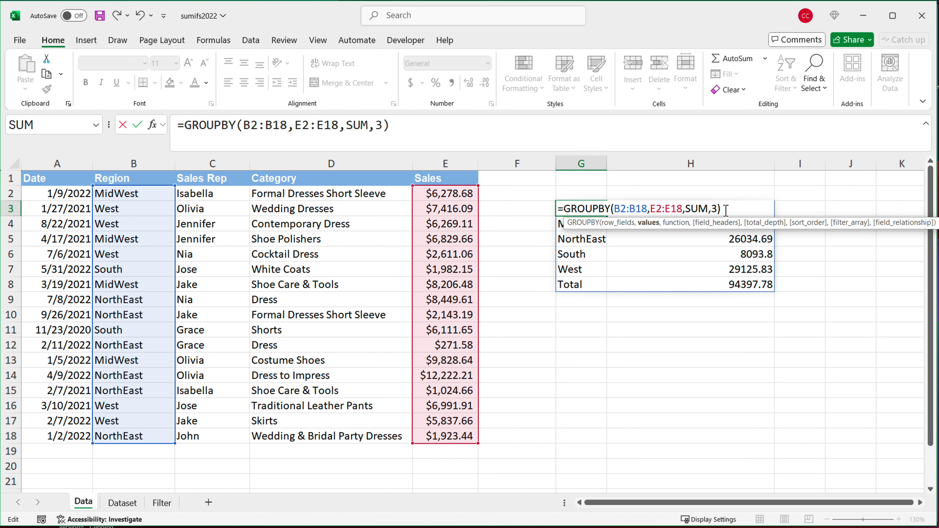
- Set the field_headers argument of the G3 formula to 0 - No and select the resulting Total row
{"action": "key", "text": "BackSpace"}
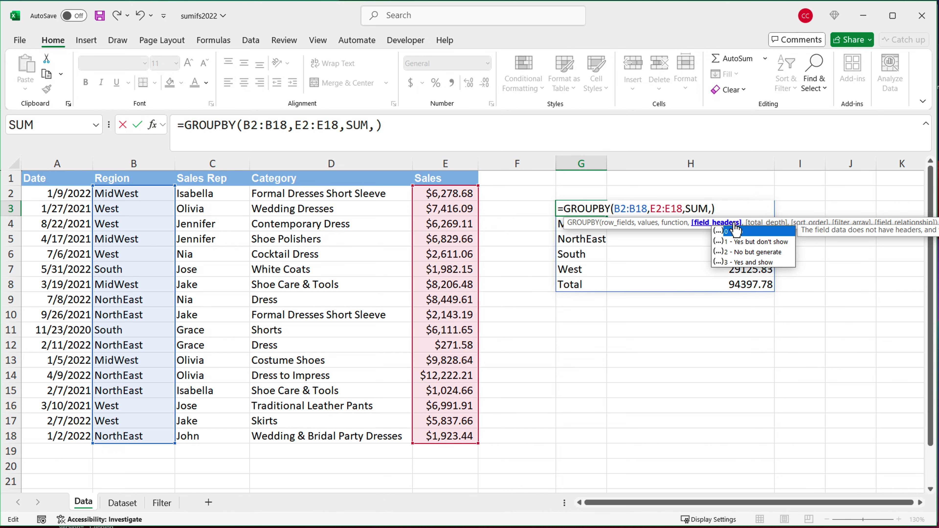
{"action": "double_click", "coordinate": [736, 231]}
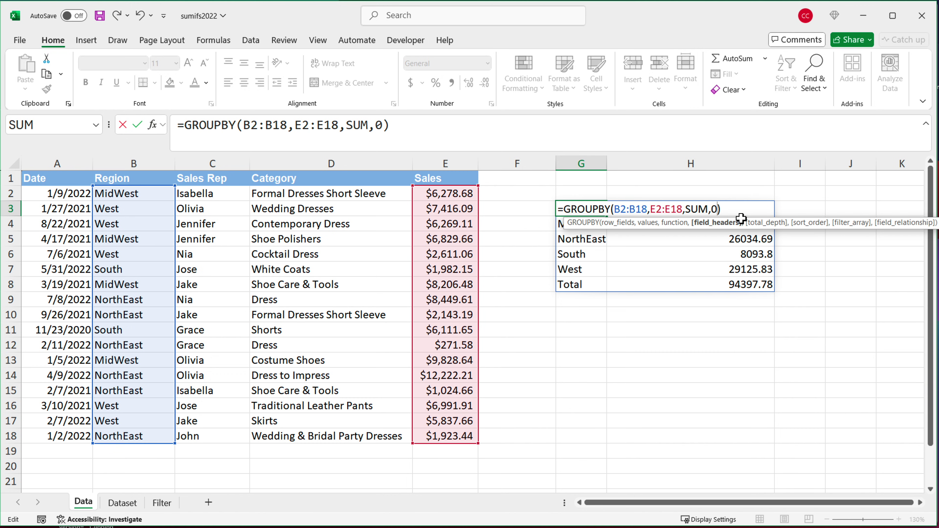
{"action": "key", "text": "Return"}
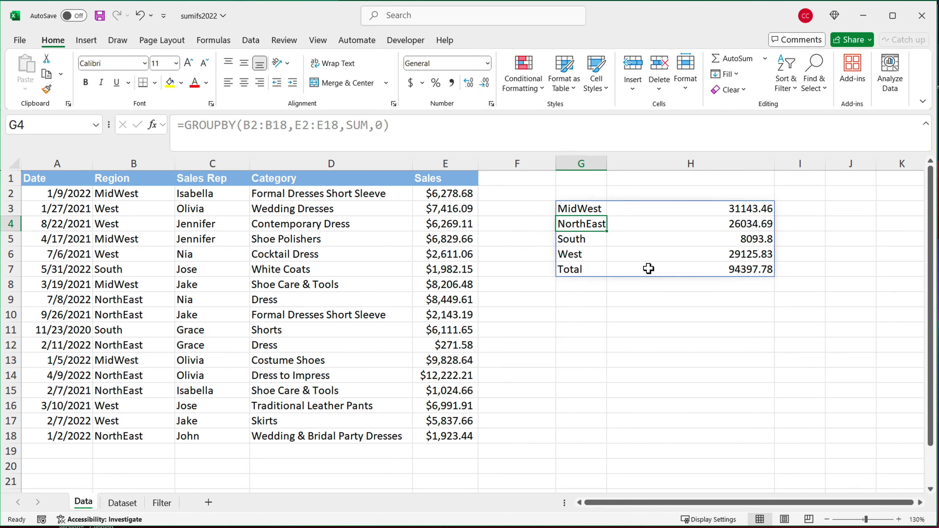
{"action": "left_click_drag", "start_coordinate": [572, 270], "coordinate": [716, 270]}
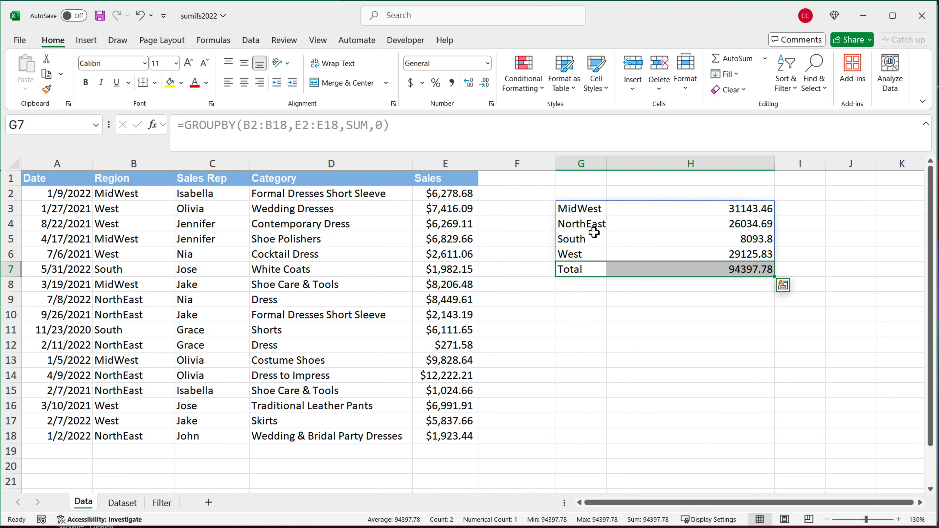
- Add the total_depth argument 0 - No totals to the G3 formula and check the cells directly above and below the results
{"action": "left_click", "coordinate": [590, 212]}
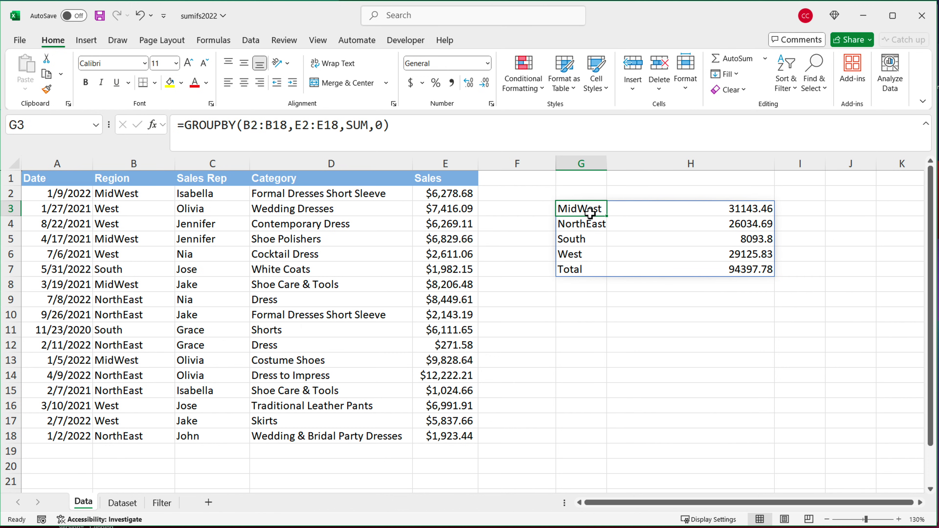
{"action": "key", "text": "F2"}
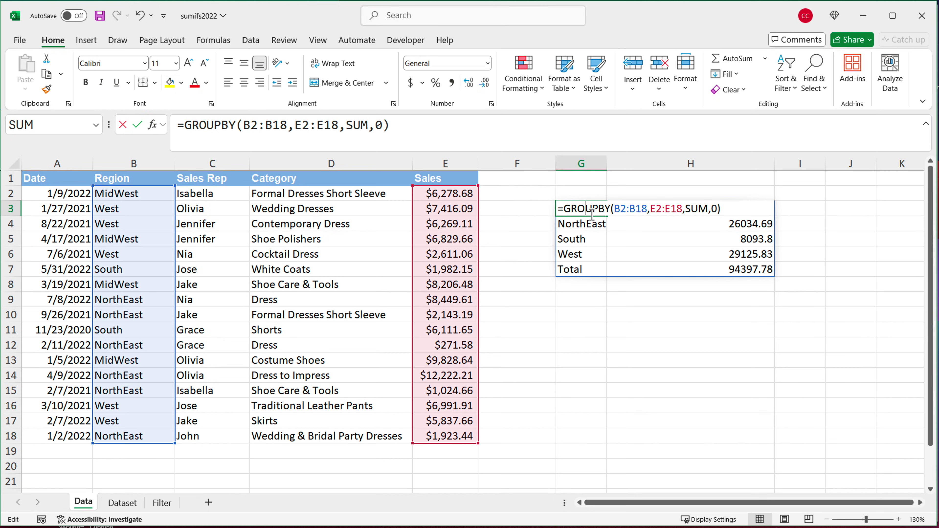
{"action": "key", "text": "Left"}
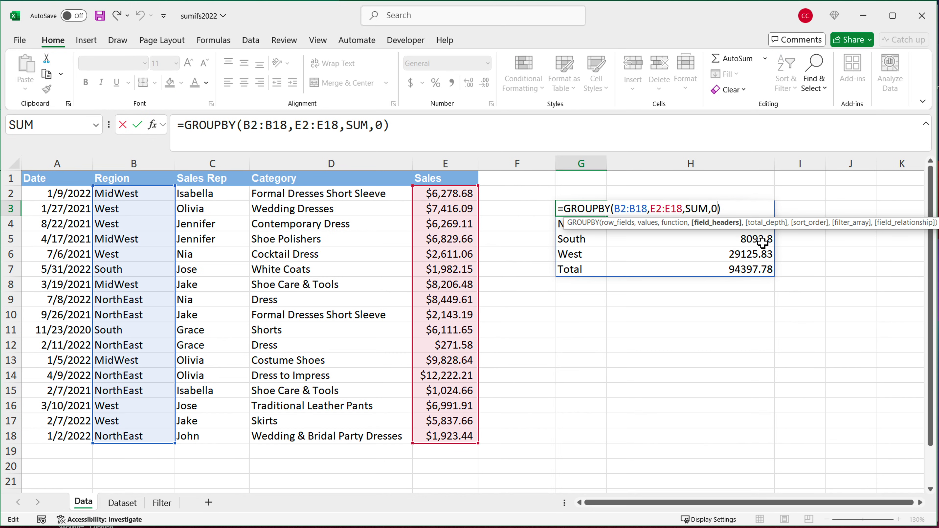
{"action": "type", "text": ","}
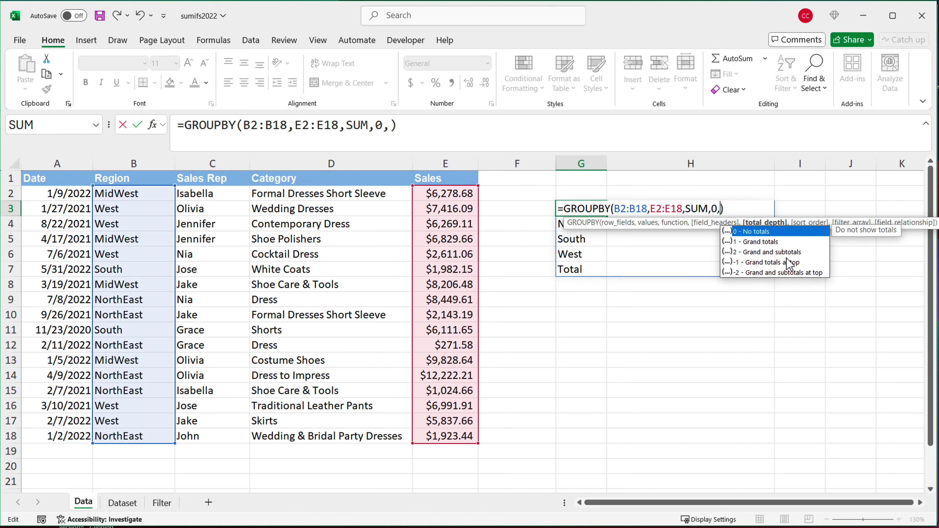
{"action": "double_click", "coordinate": [755, 232]}
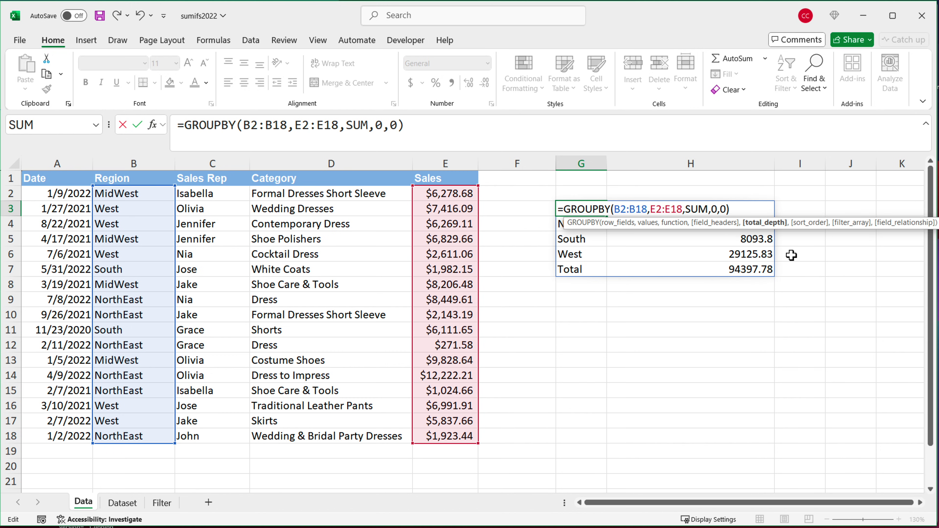
{"action": "key", "text": "Return"}
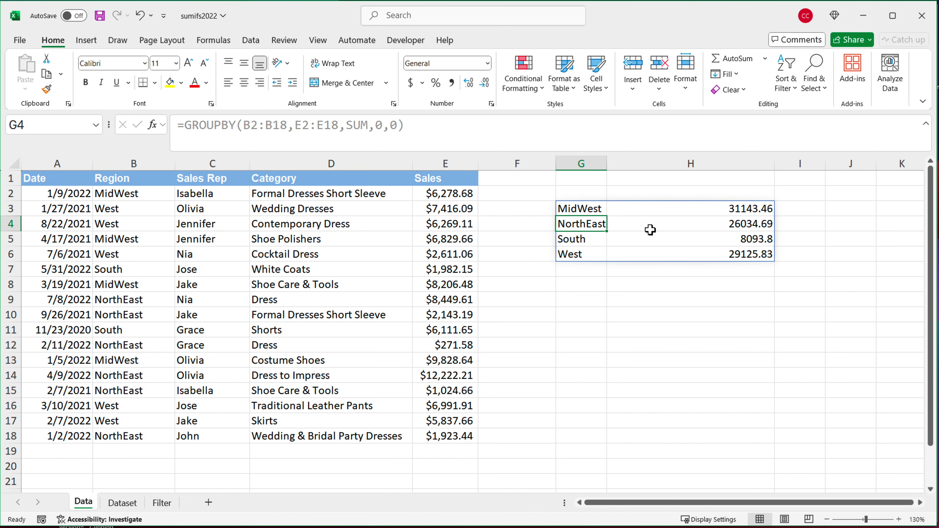
{"action": "left_click_drag", "start_coordinate": [595, 197], "coordinate": [660, 197]}
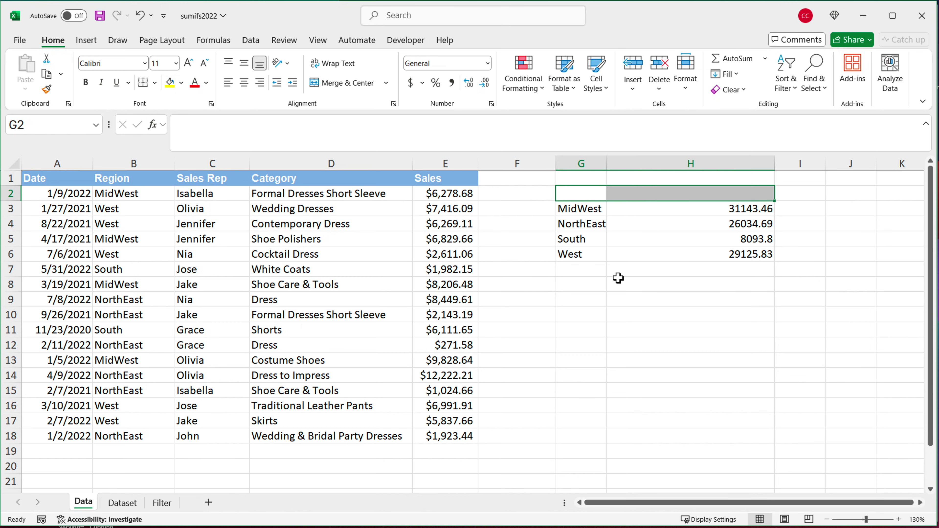
{"action": "left_click_drag", "start_coordinate": [587, 269], "coordinate": [637, 271]}
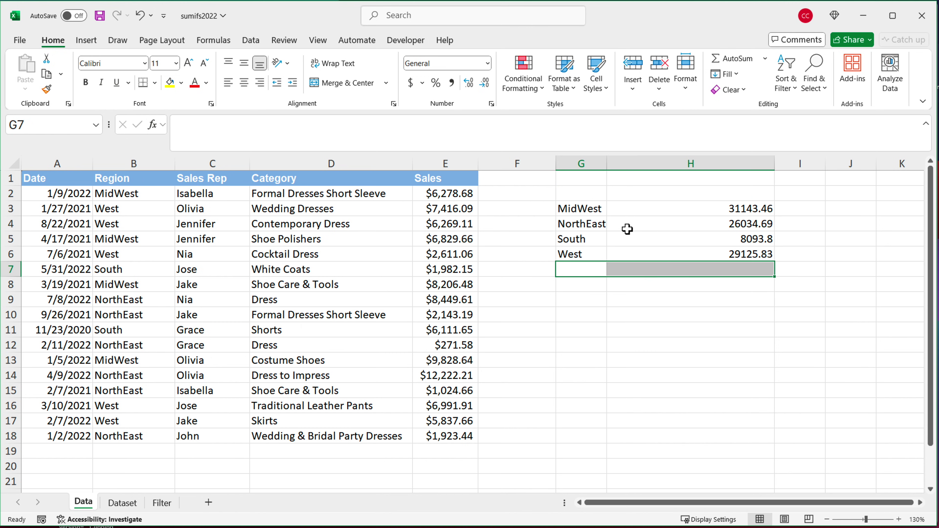
- Replace the SUM function in the G3 GROUPBY formula with AVERAGE
{"action": "left_click", "coordinate": [632, 212]}
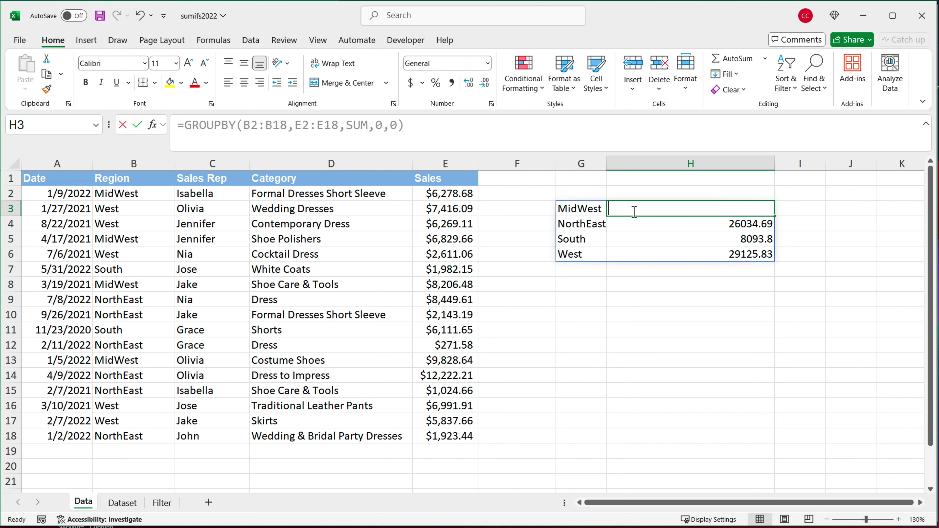
{"action": "double_click", "coordinate": [602, 210]}
{"action": "left_click", "coordinate": [709, 209]}
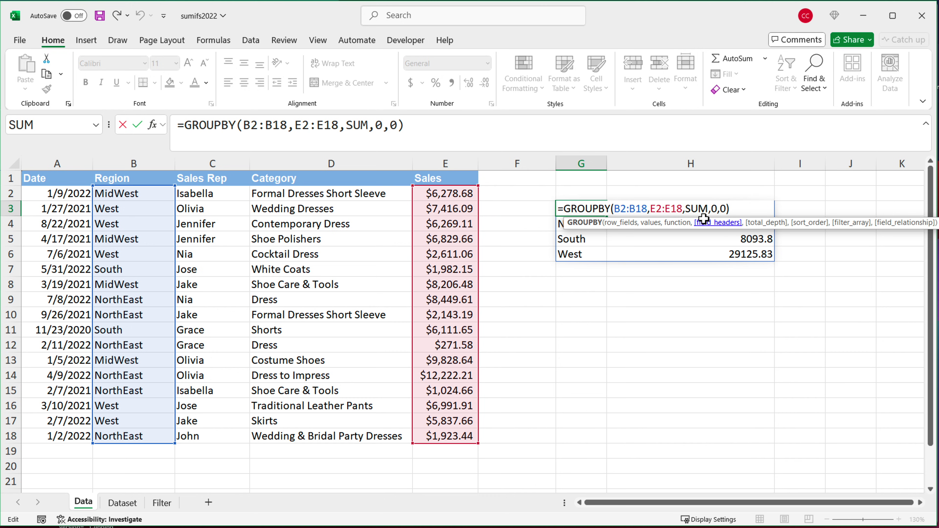
{"action": "double_click", "coordinate": [698, 210]}
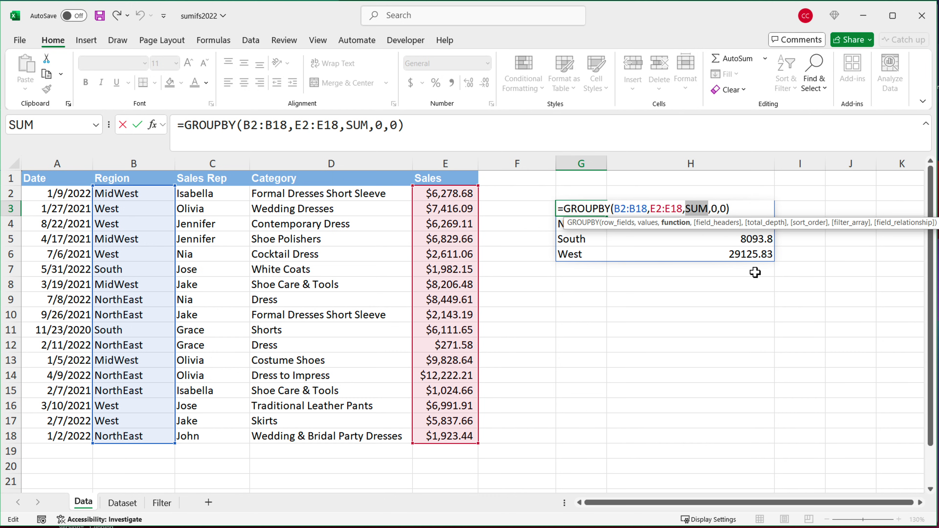
{"action": "type", "text": "AVERAGE"}
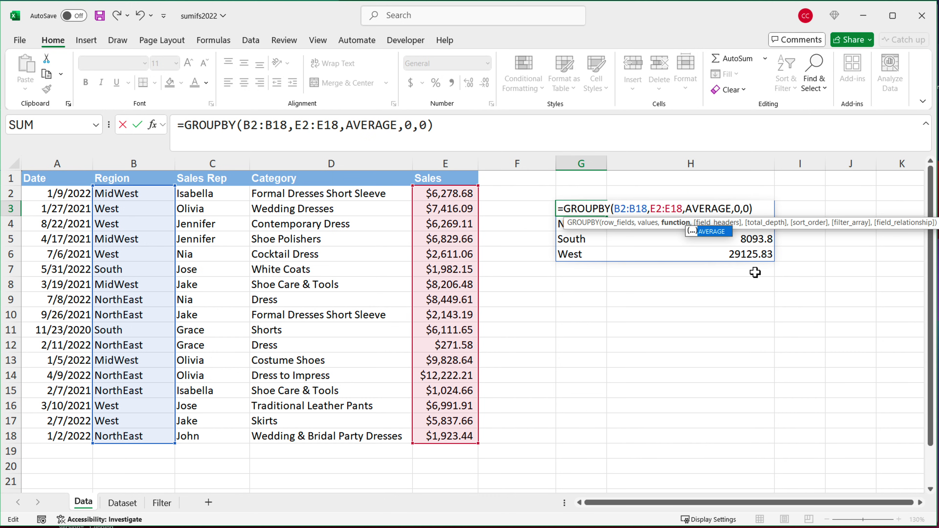
{"action": "key", "text": "Return"}
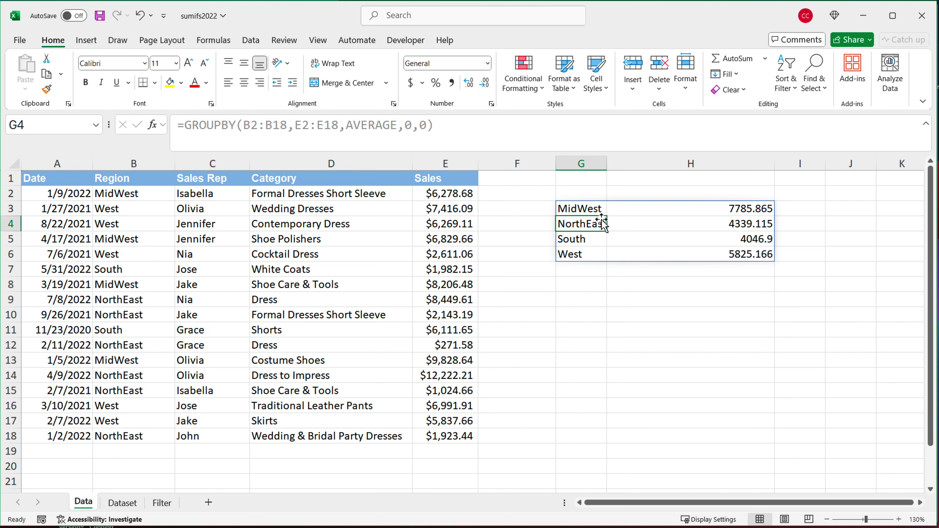
- Change the aggregation function of the G3 formula to STDEV.S from the suggested functions and reselect G3
{"action": "double_click", "coordinate": [594, 213]}
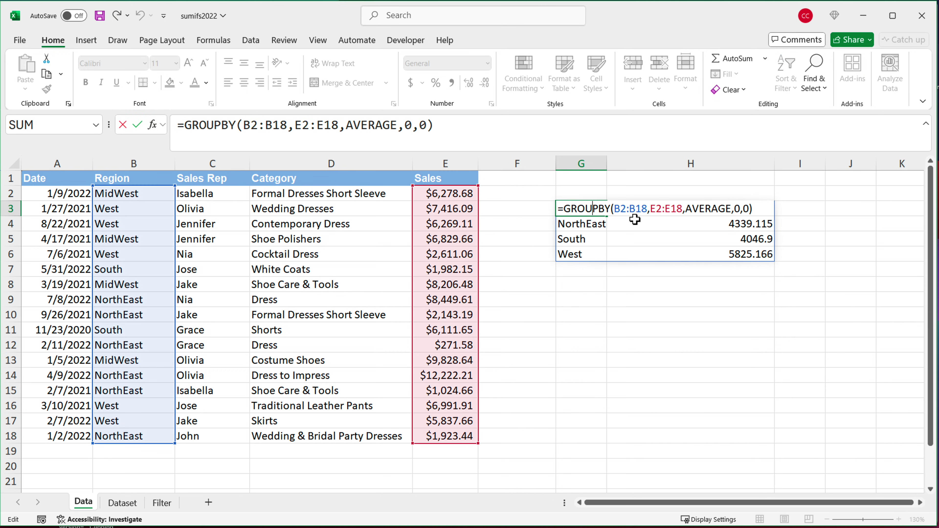
{"action": "double_click", "coordinate": [715, 210]}
{"action": "key", "text": "BackSpace"}
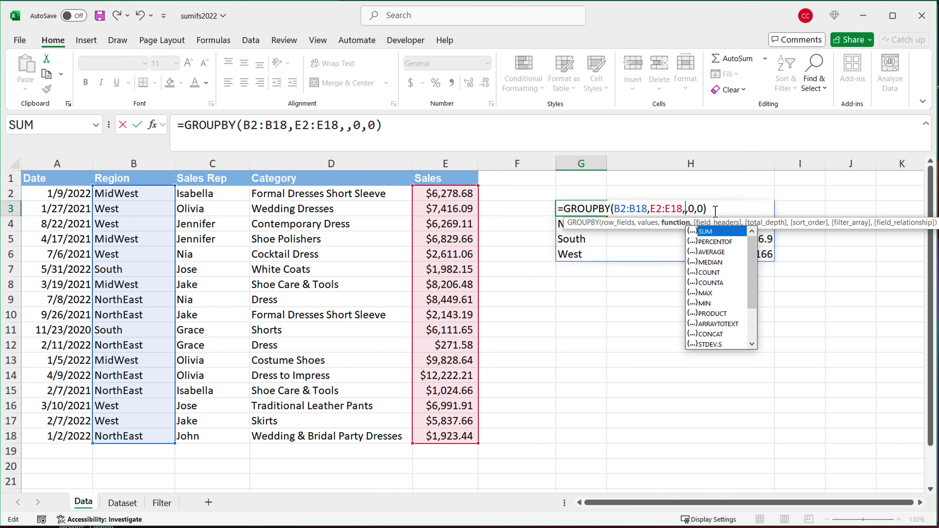
{"action": "left_click_drag", "start_coordinate": [751, 288], "coordinate": [752, 332]}
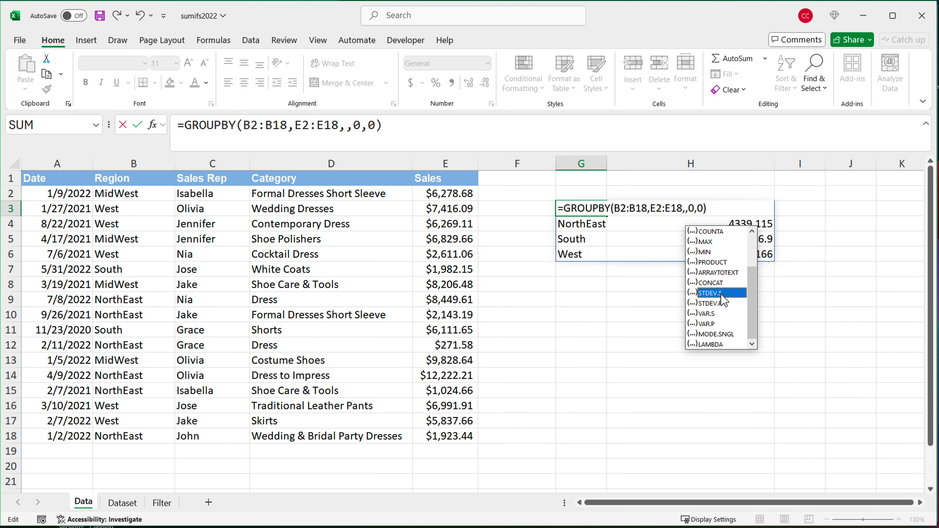
{"action": "double_click", "coordinate": [710, 292]}
{"action": "key", "text": "Return"}
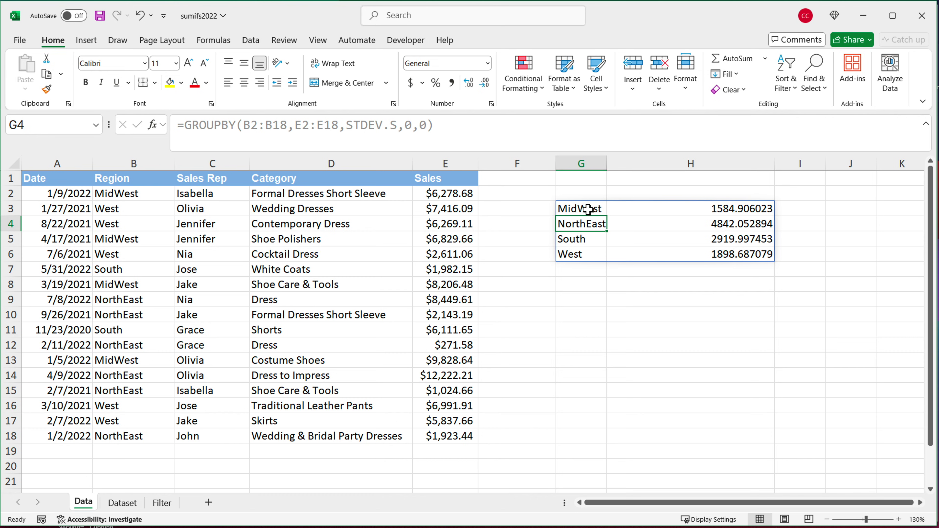
{"action": "left_click", "coordinate": [590, 210]}
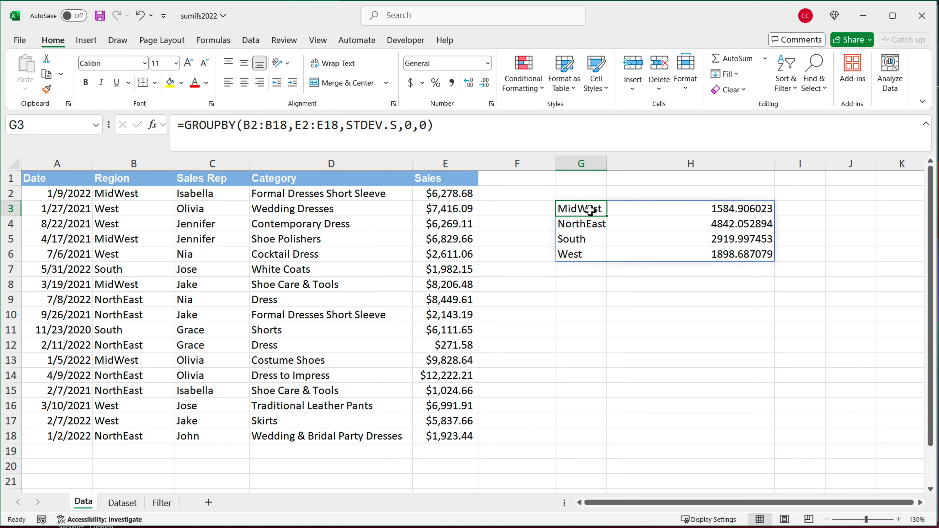
- Open the GROUPBY formula in G3 for editing and delete all of its arguments after the opening parenthesis
{"action": "double_click", "coordinate": [590, 210]}
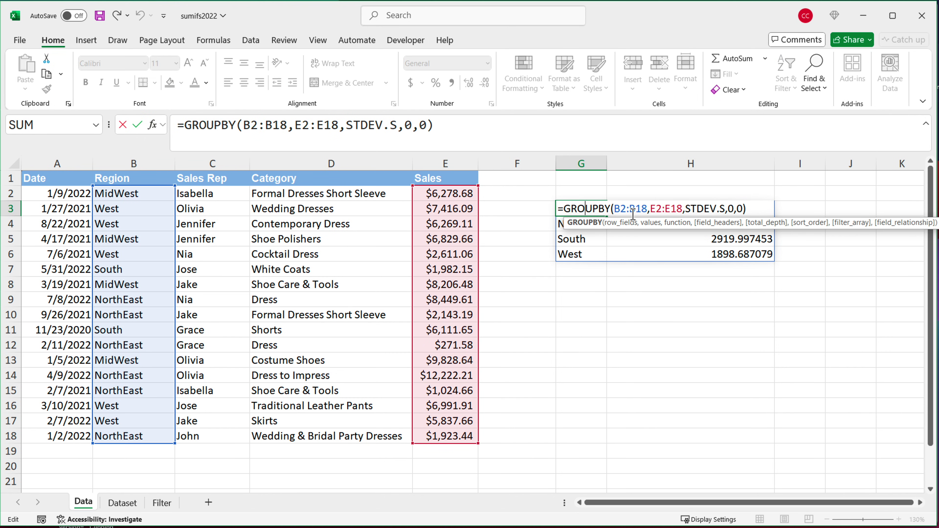
{"action": "left_click_drag", "start_coordinate": [614, 209], "coordinate": [689, 211]}
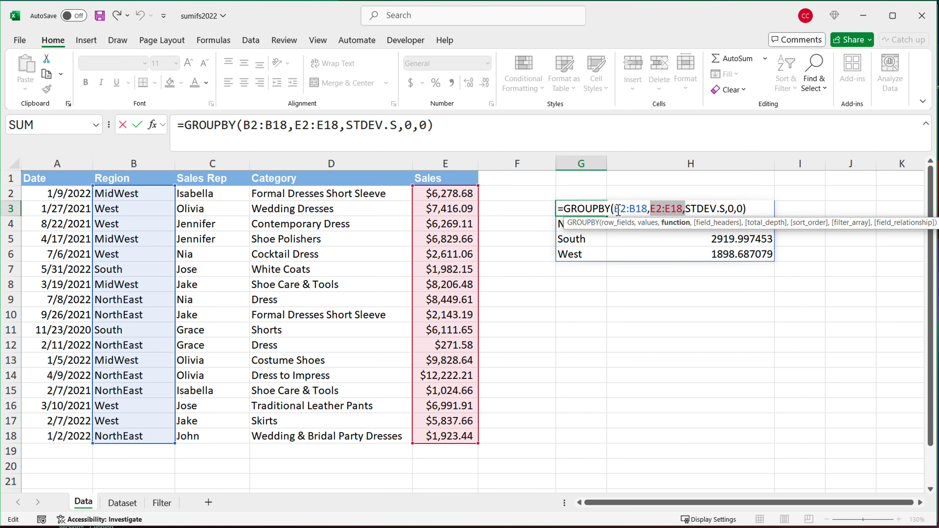
{"action": "left_click_drag", "start_coordinate": [615, 209], "coordinate": [684, 209]}
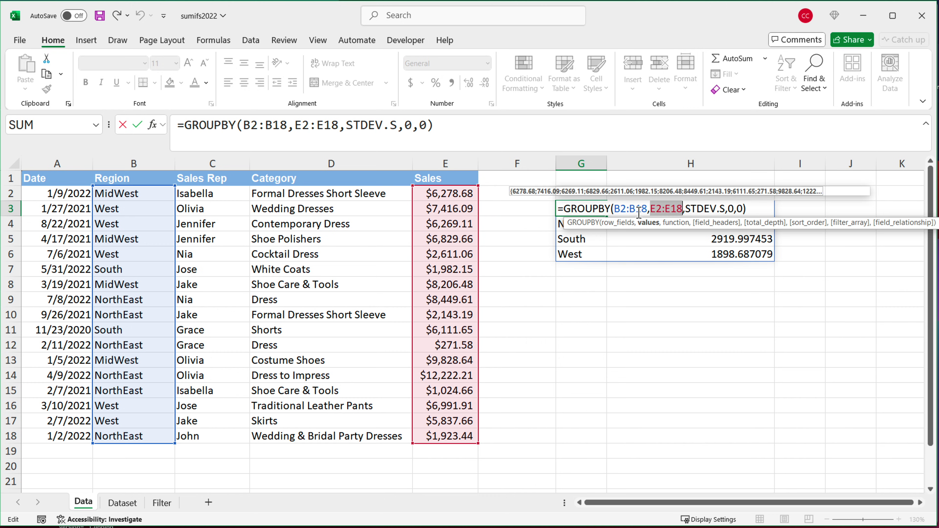
{"action": "left_click_drag", "start_coordinate": [615, 209], "coordinate": [763, 215]}
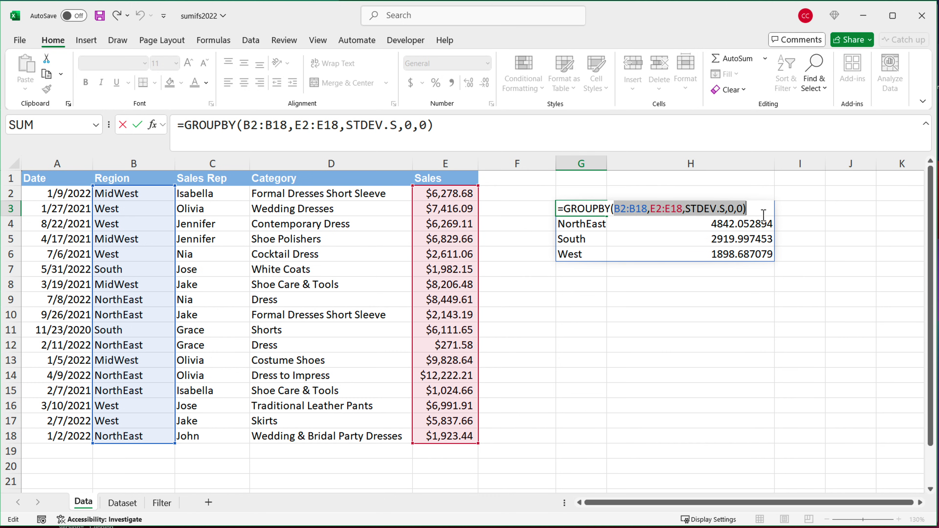
{"action": "key", "text": "BackSpace"}
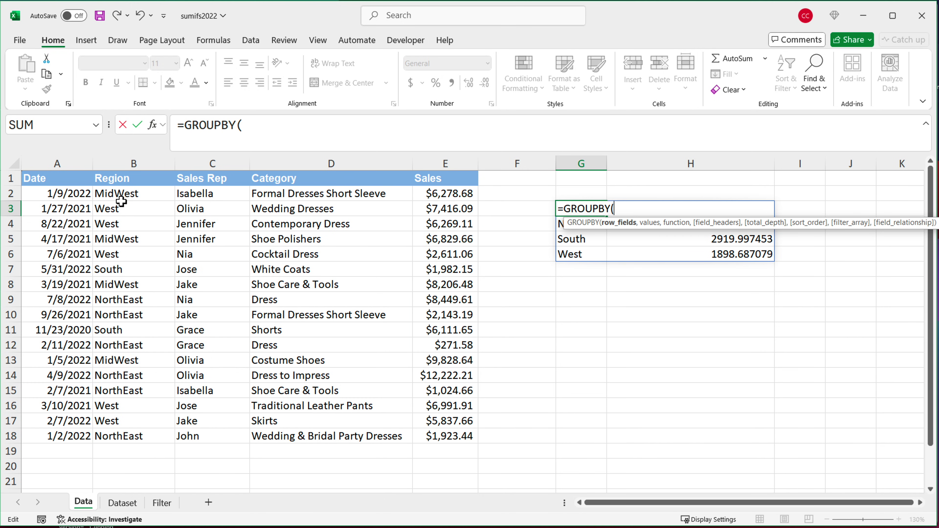
- Complete the G3 GROUPBY formula with row fields B2:C18, values E2:E18 and the SUM function
{"action": "left_click_drag", "start_coordinate": [122, 199], "coordinate": [212, 448]}
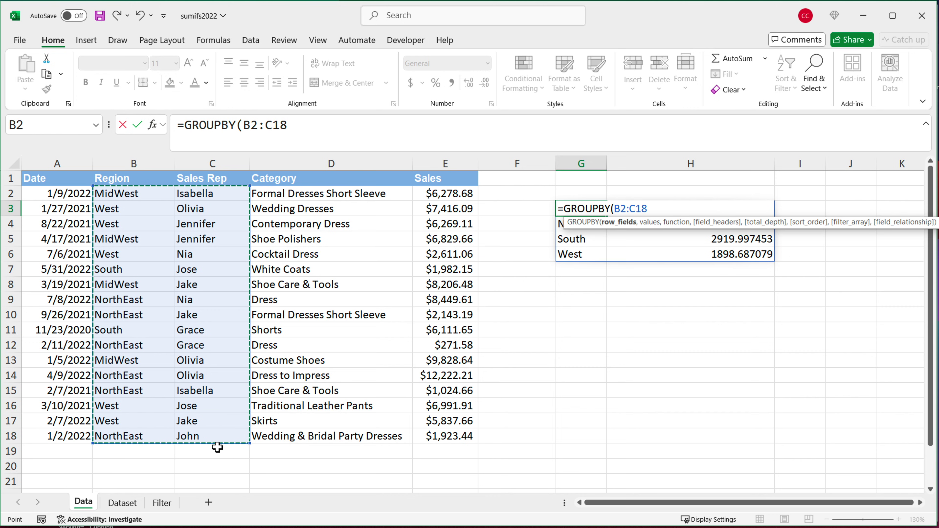
{"action": "type", "text": ","}
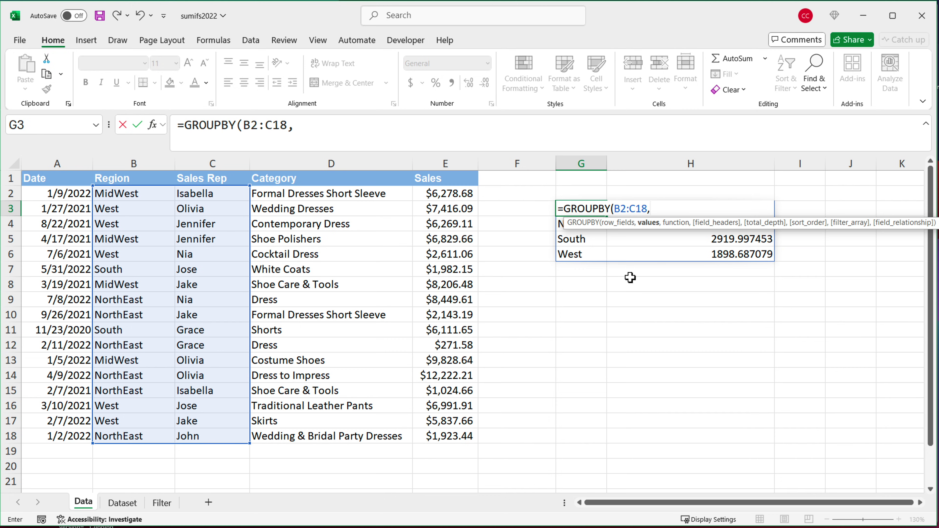
{"action": "left_click_drag", "start_coordinate": [450, 193], "coordinate": [430, 447]}
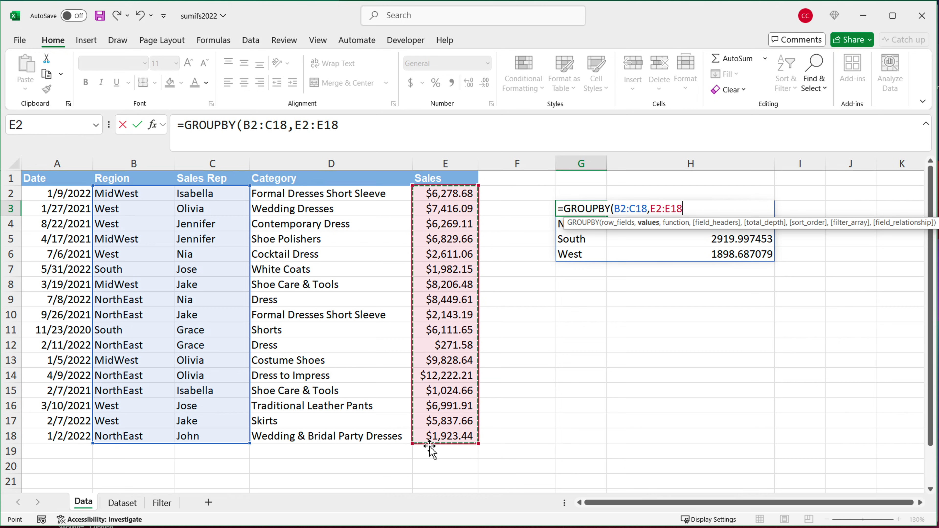
{"action": "type", "text": ","}
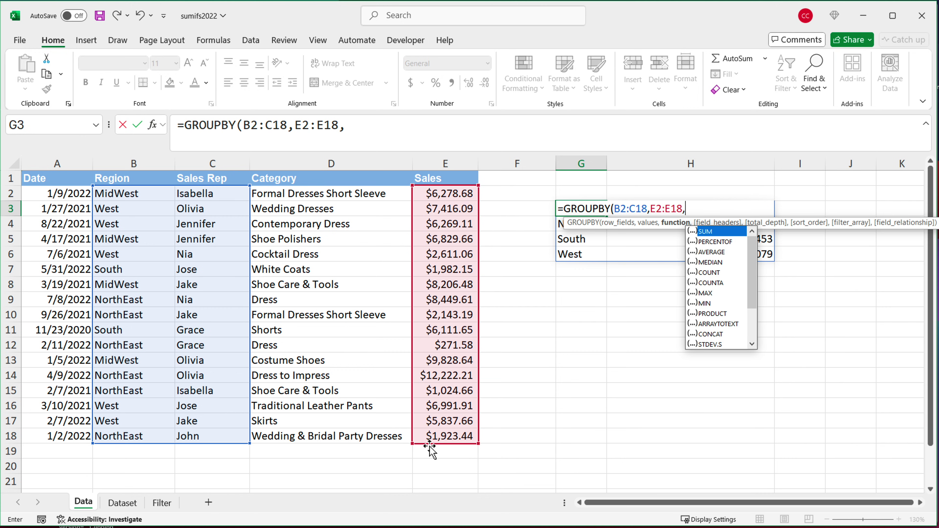
{"action": "type", "text": "SUM"}
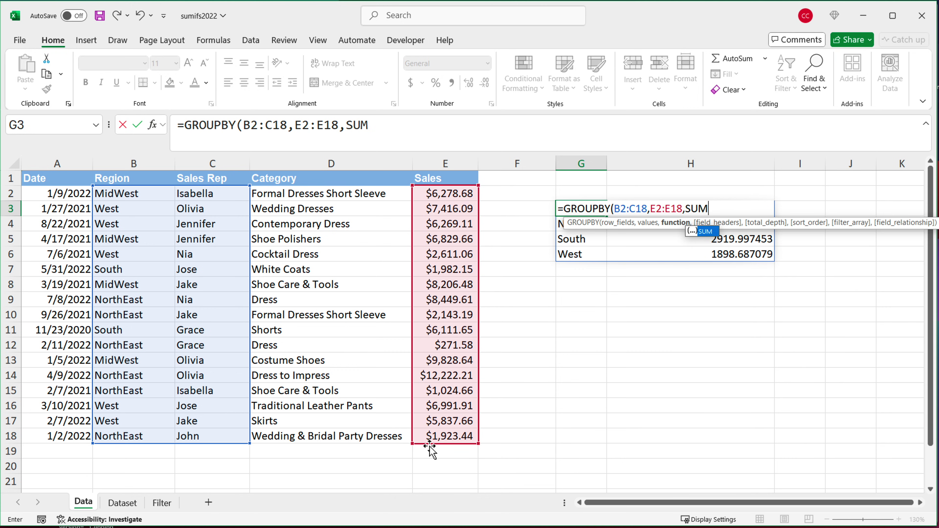
{"action": "type", "text": ")"}
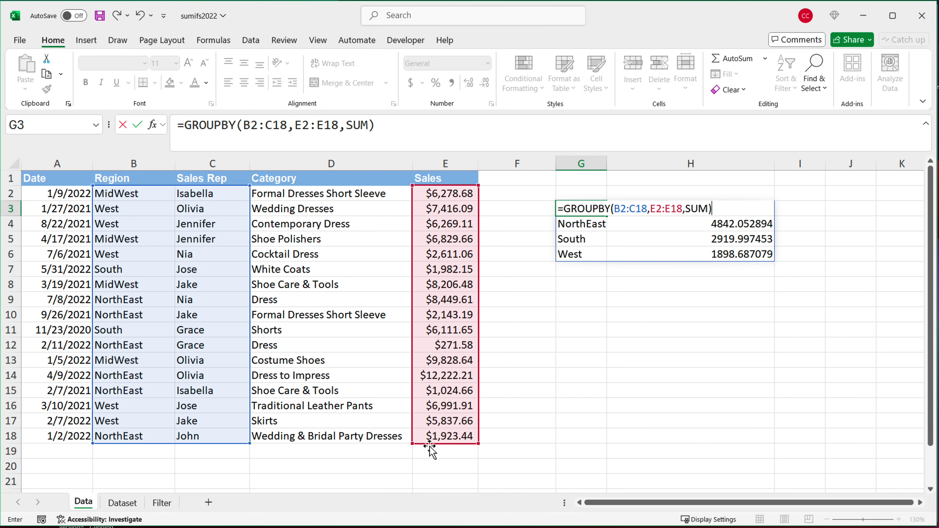
{"action": "key", "text": "Return"}
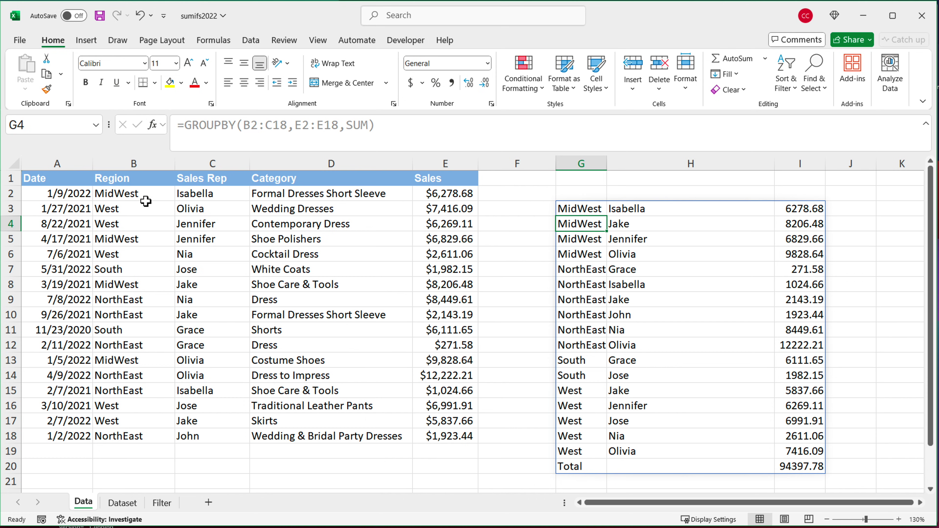
- Examine the Region and Sales Rep combinations in B2:C18 of the source data, especially the MidWest rows
{"action": "left_click_drag", "start_coordinate": [137, 195], "coordinate": [224, 434]}
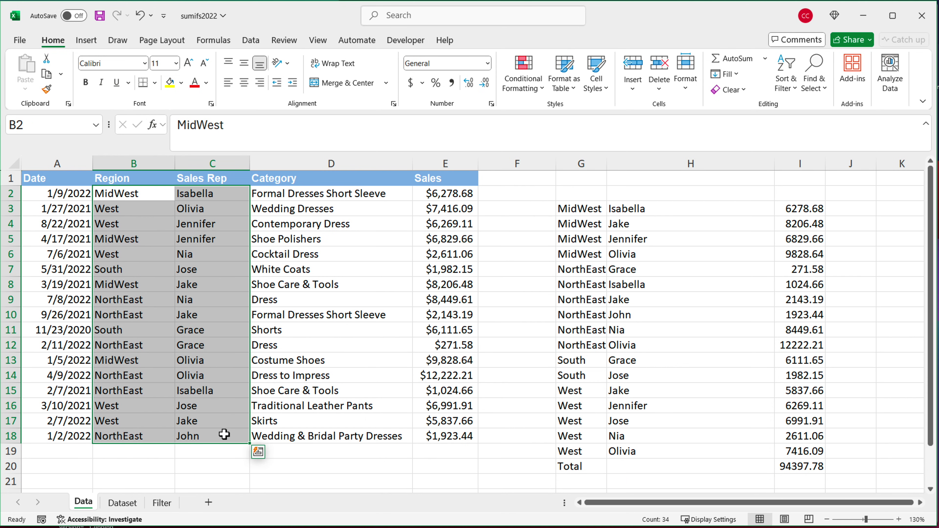
{"action": "left_click", "coordinate": [135, 199]}
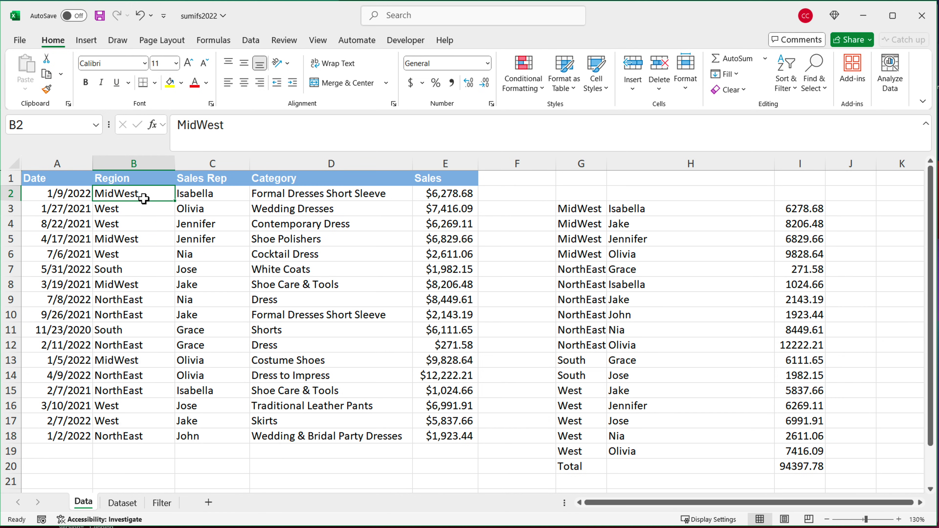
{"action": "left_click", "coordinate": [212, 198]}
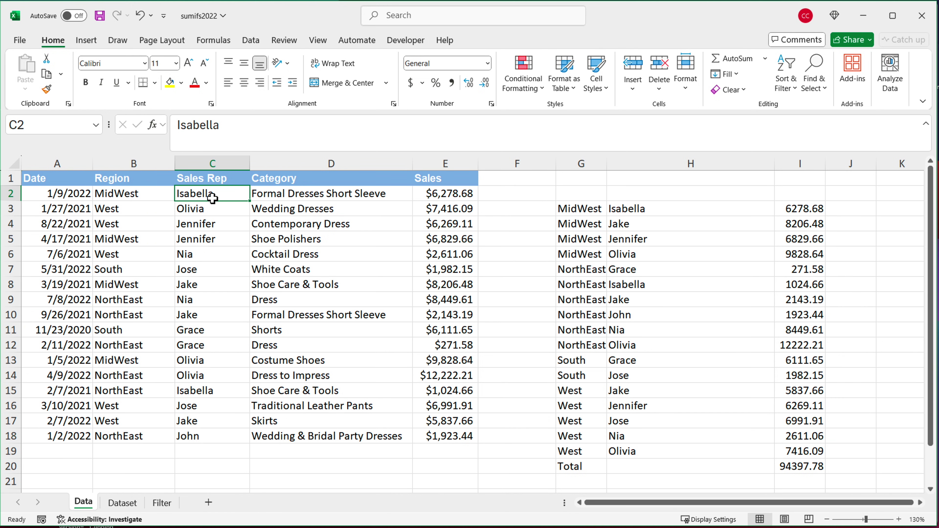
{"action": "left_click", "coordinate": [135, 198]}
{"action": "left_click", "coordinate": [190, 199]}
{"action": "left_click", "coordinate": [204, 239]}
{"action": "left_click", "coordinate": [137, 289]}
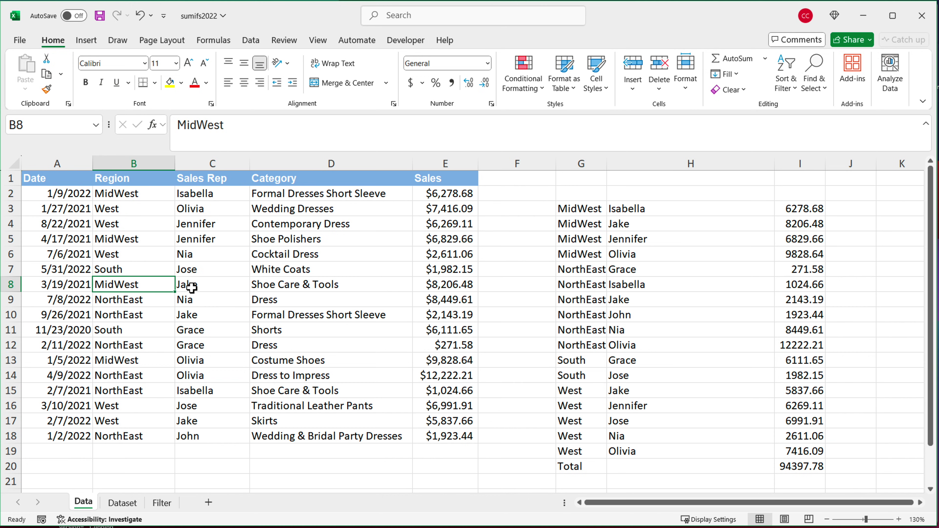
{"action": "left_click", "coordinate": [192, 288]}
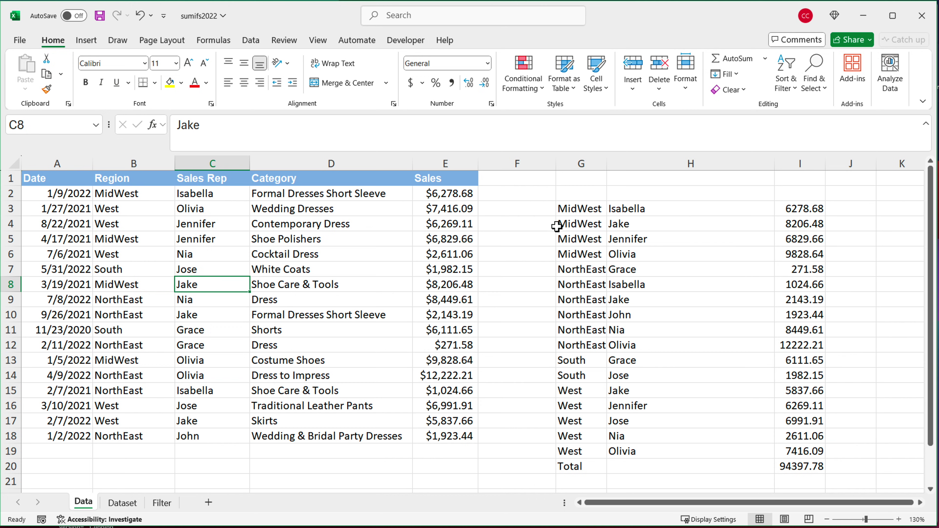
- Examine the MidWest, NorthEast and Total rows in the GROUPBY results
{"action": "left_click_drag", "start_coordinate": [591, 213], "coordinate": [765, 257]}
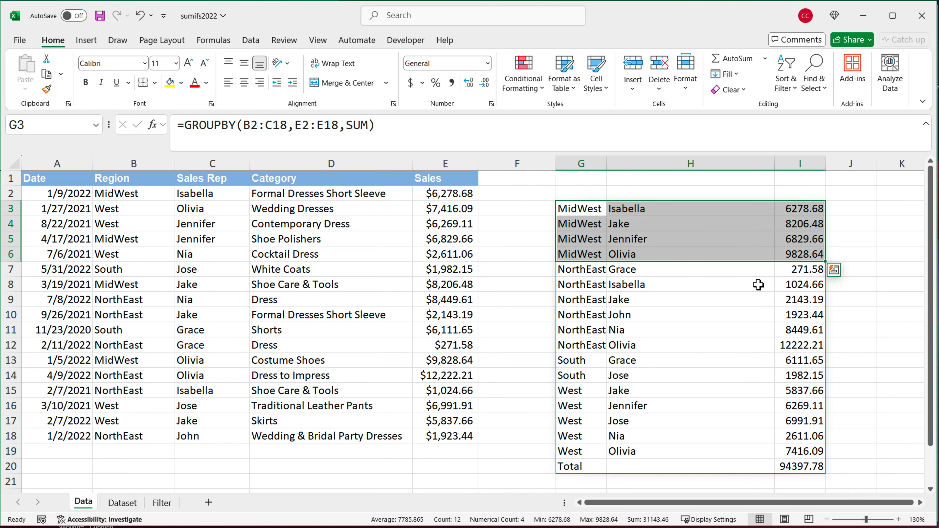
{"action": "left_click_drag", "start_coordinate": [588, 271], "coordinate": [767, 331]}
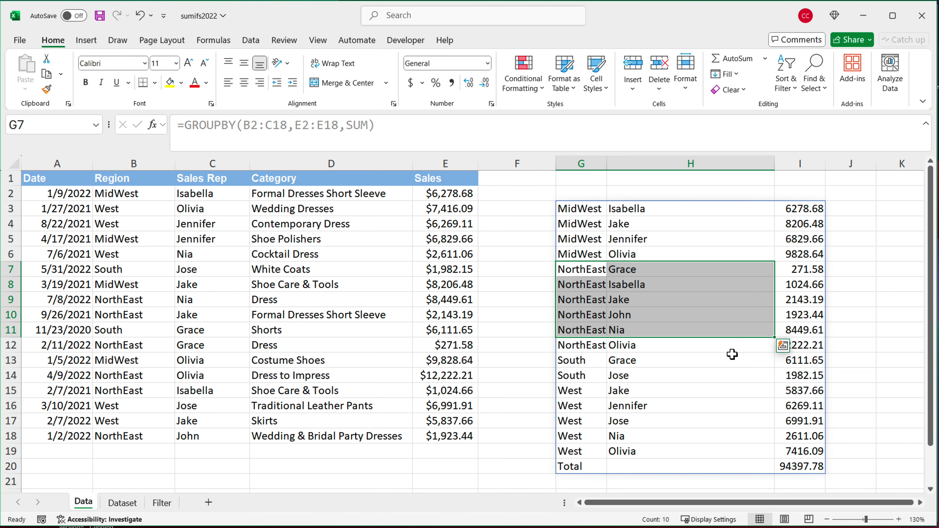
{"action": "left_click_drag", "start_coordinate": [577, 469], "coordinate": [796, 470]}
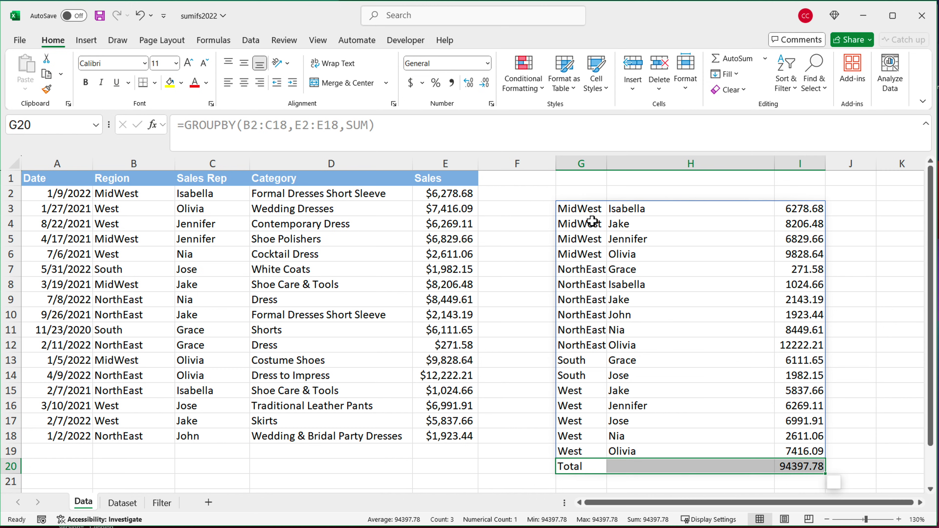
{"action": "left_click_drag", "start_coordinate": [588, 212], "coordinate": [787, 259]}
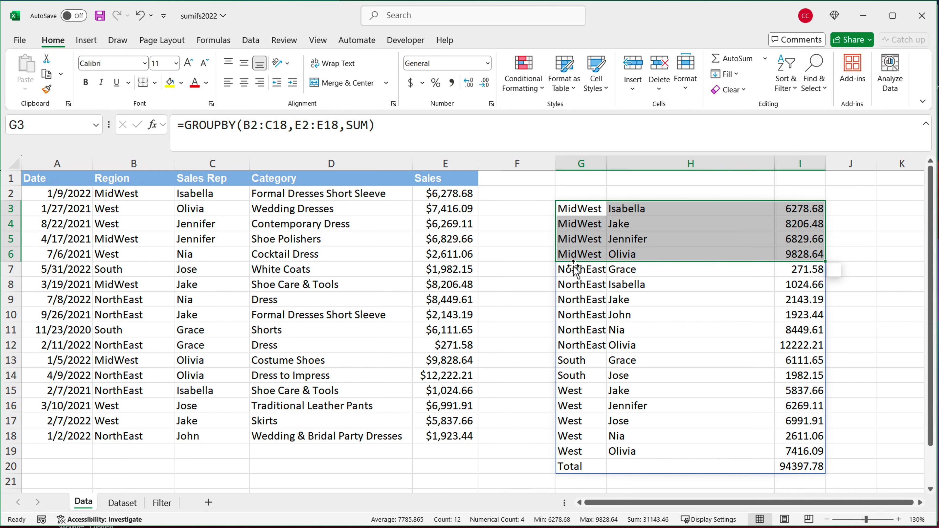
- Add field_headers 0 - No and total_depth 2 - Grand and subtotals to the G3 GROUPBY formula
{"action": "left_click", "coordinate": [584, 209]}
{"action": "double_click", "coordinate": [583, 210]}
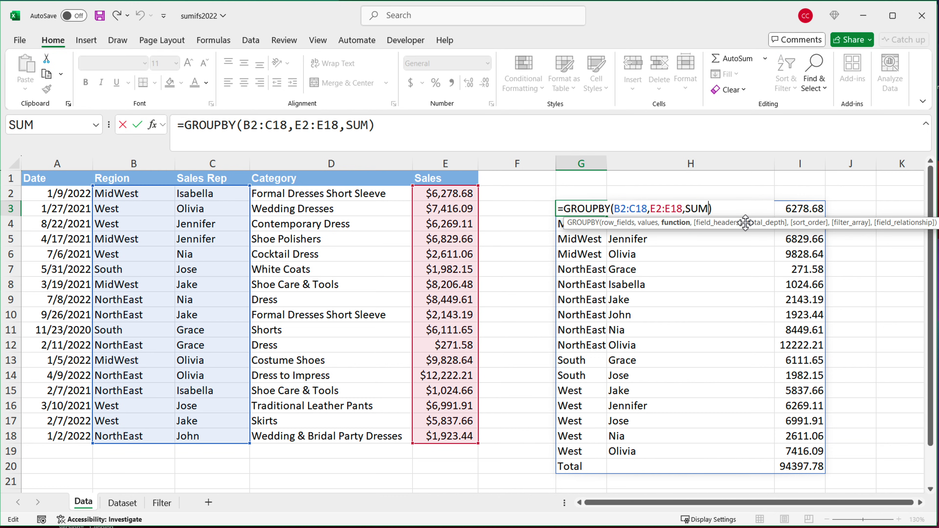
{"action": "type", "text": ","}
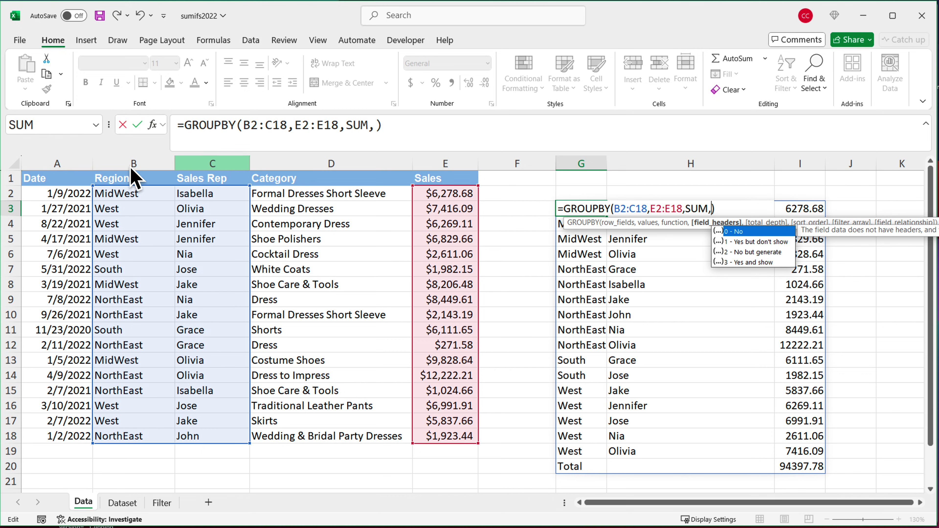
{"action": "double_click", "coordinate": [755, 232]}
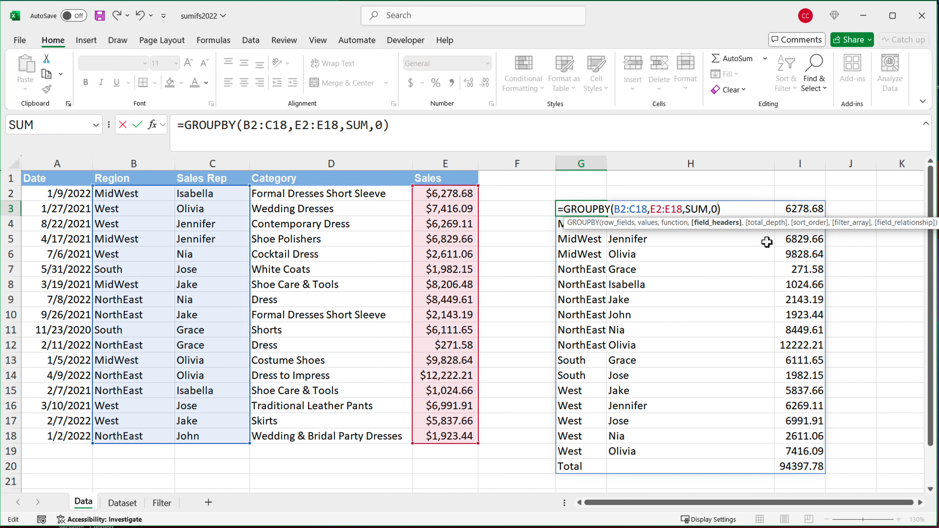
{"action": "type", "text": ","}
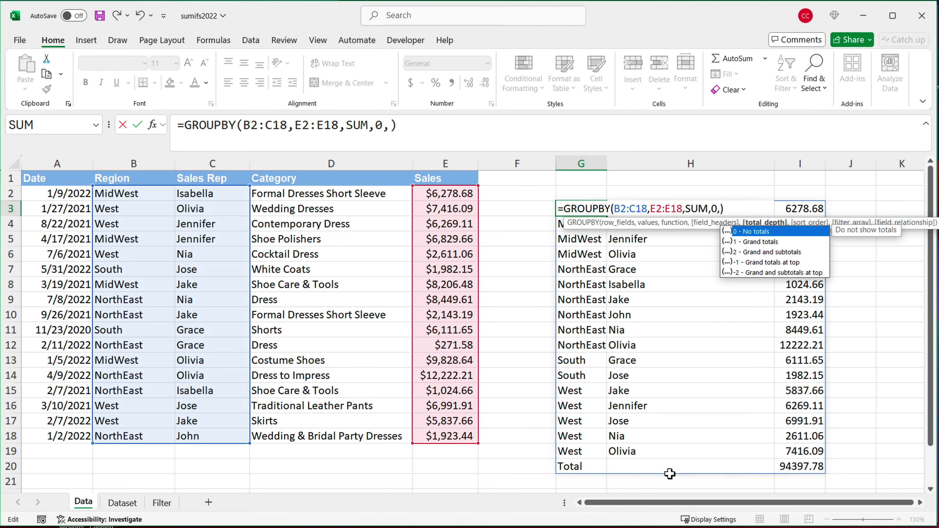
{"action": "double_click", "coordinate": [771, 254]}
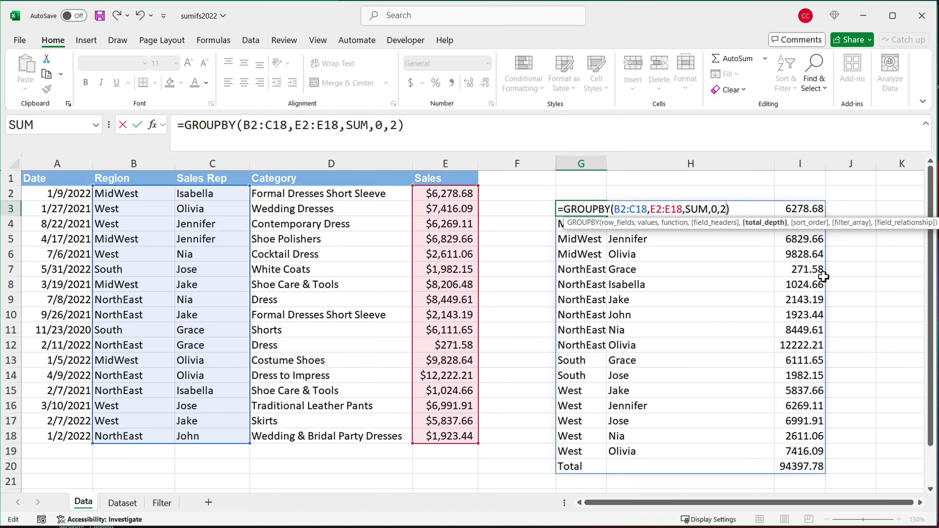
{"action": "key", "text": "Return"}
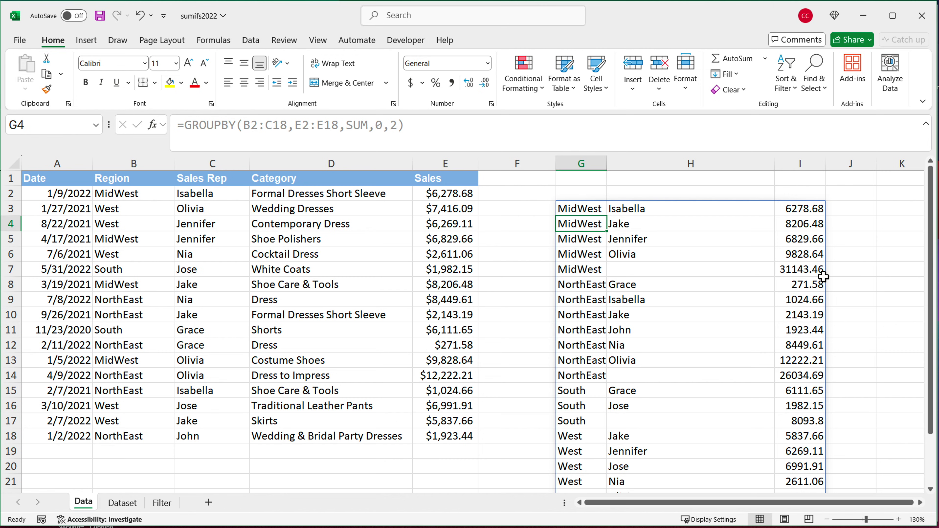
- Check the MidWest detail rows, the MidWest and NorthEast subtotal rows and the grand total row in the results
{"action": "left_click_drag", "start_coordinate": [591, 208], "coordinate": [806, 254]}
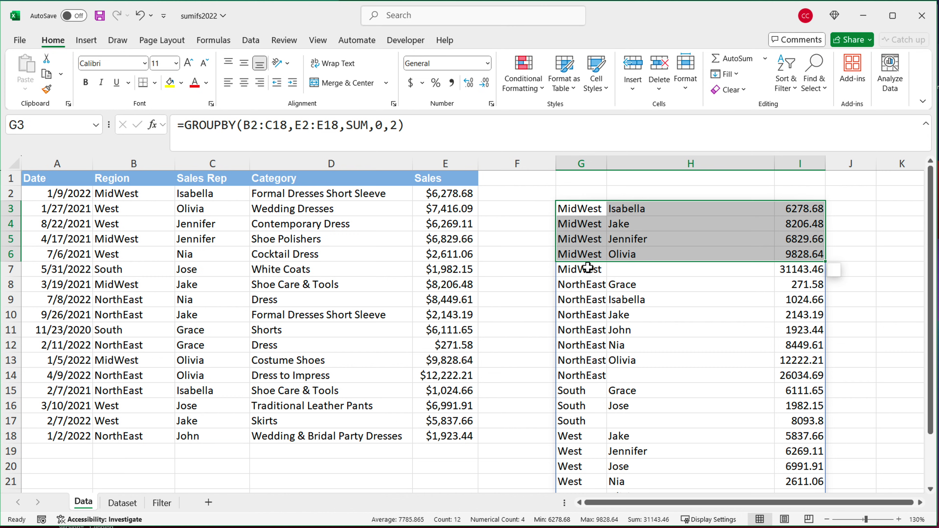
{"action": "left_click_drag", "start_coordinate": [588, 269], "coordinate": [801, 274]}
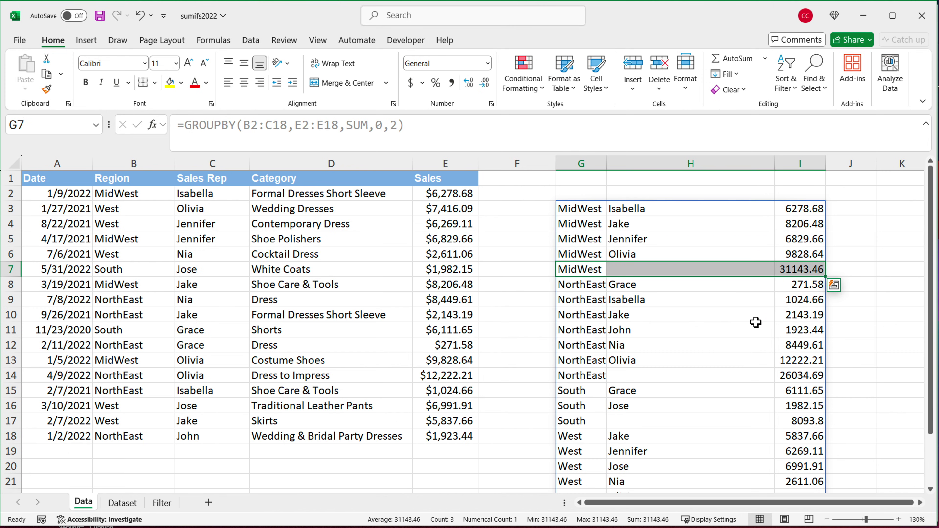
{"action": "left_click_drag", "start_coordinate": [577, 375], "coordinate": [782, 376]}
{"action": "scroll", "coordinate": [777, 377], "scroll_direction": "down", "scroll_amount": 2}
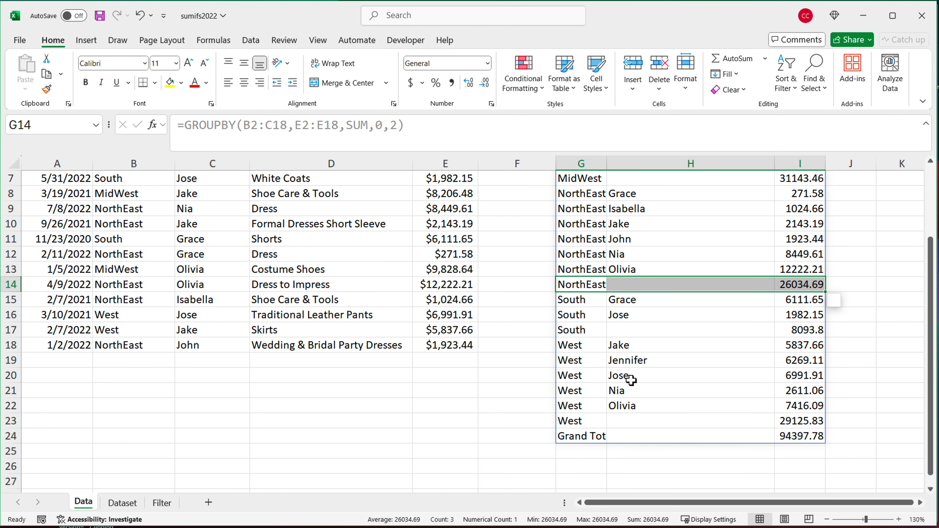
{"action": "left_click_drag", "start_coordinate": [582, 436], "coordinate": [832, 438]}
{"action": "scroll", "coordinate": [709, 314], "scroll_direction": "up", "scroll_amount": 2}
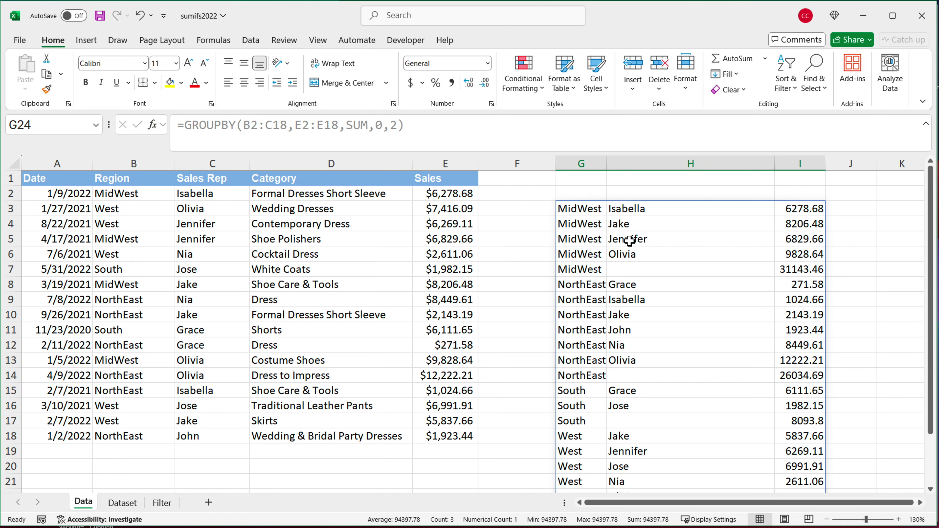
- Filter the G3 GROUPBY formula with filter_array D2:D18="Dress", leaving the sort_order argument empty
{"action": "left_click", "coordinate": [577, 210]}
{"action": "key", "text": "F2"}
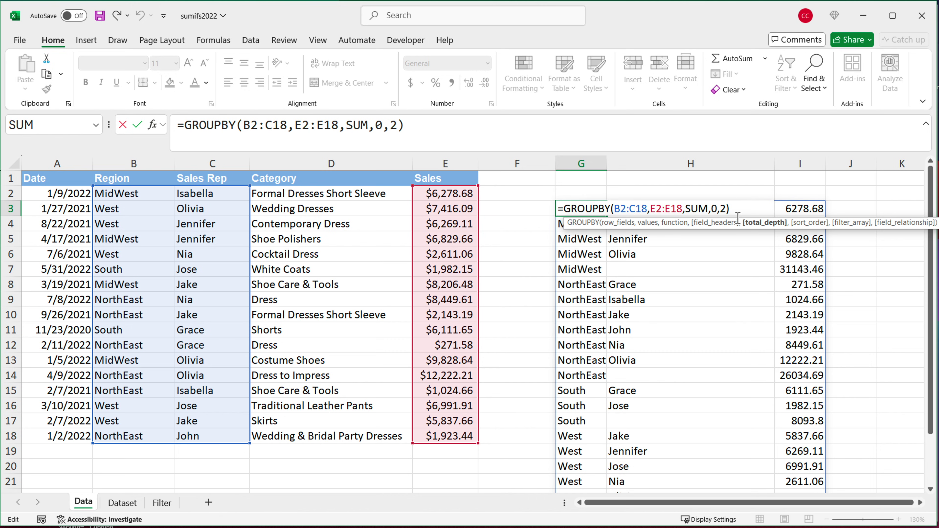
{"action": "type", "text": ","}
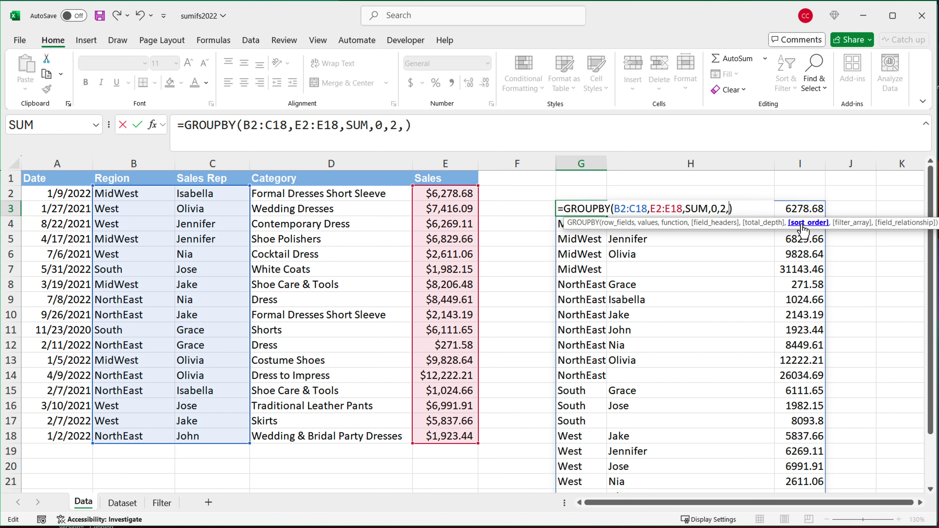
{"action": "type", "text": ","}
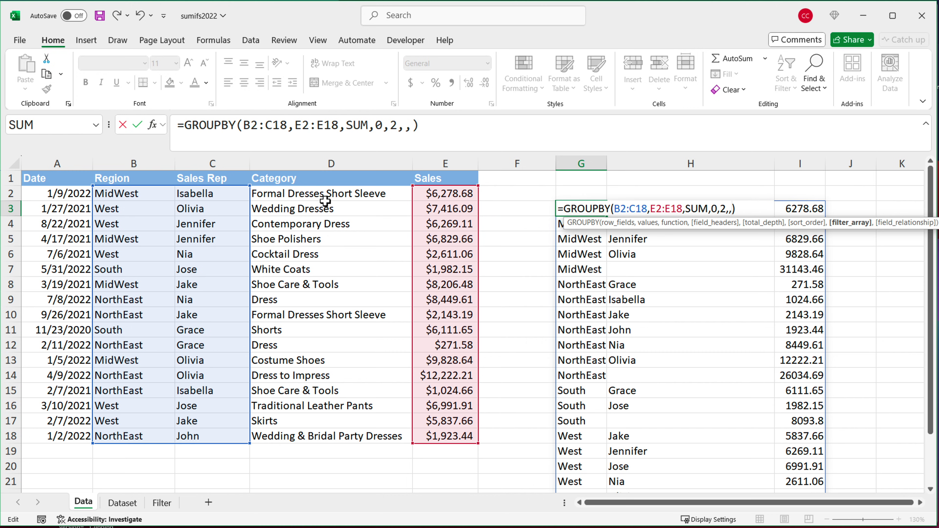
{"action": "left_click_drag", "start_coordinate": [325, 201], "coordinate": [309, 439]}
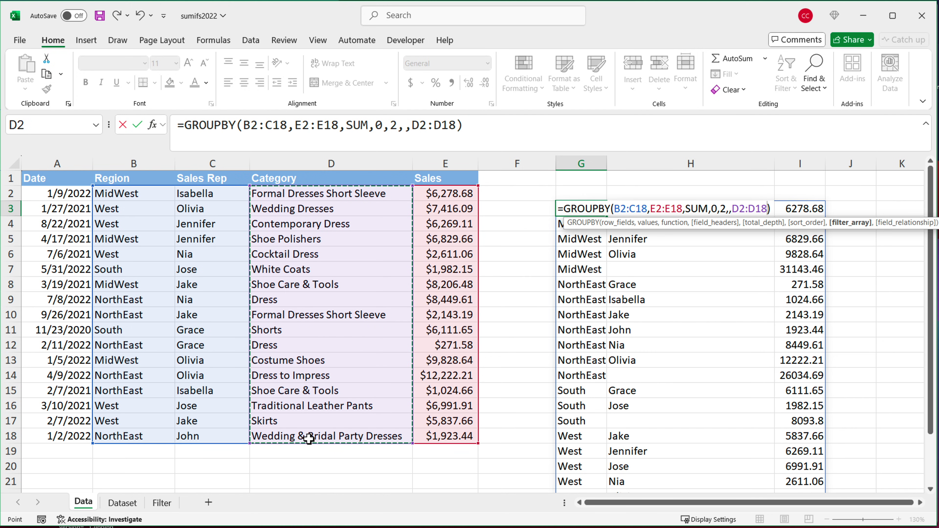
{"action": "type", "text": "=\""}
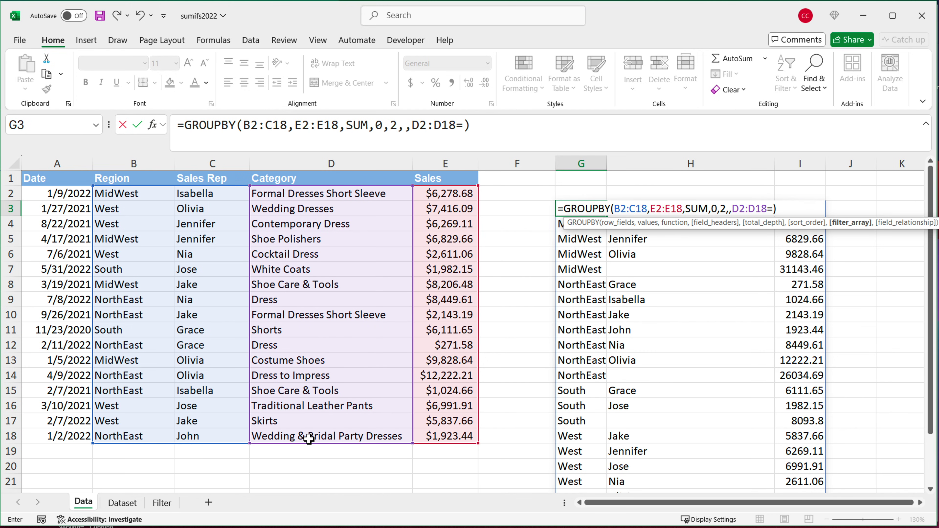
{"action": "type", "text": "Dress\""}
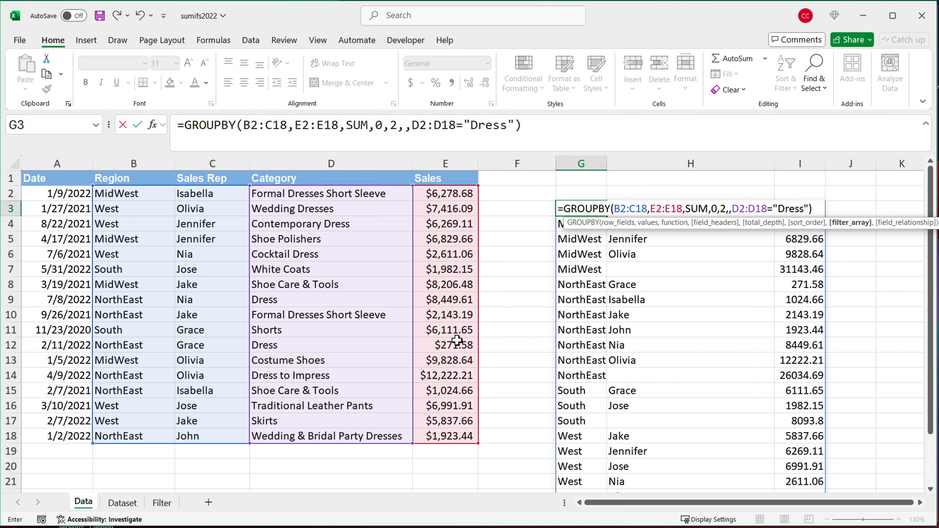
{"action": "left_click_drag", "start_coordinate": [732, 209], "coordinate": [816, 213]}
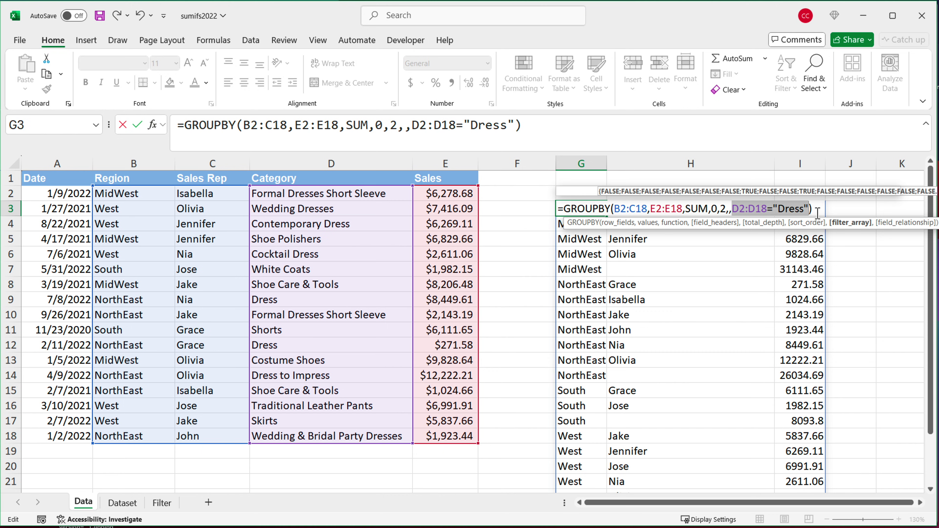
{"action": "left_click", "coordinate": [817, 214]}
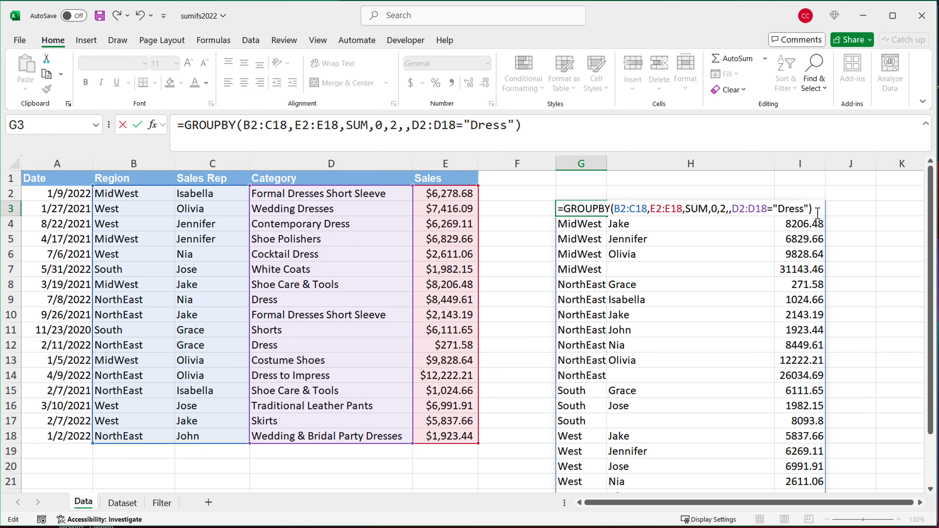
{"action": "key", "text": "Return"}
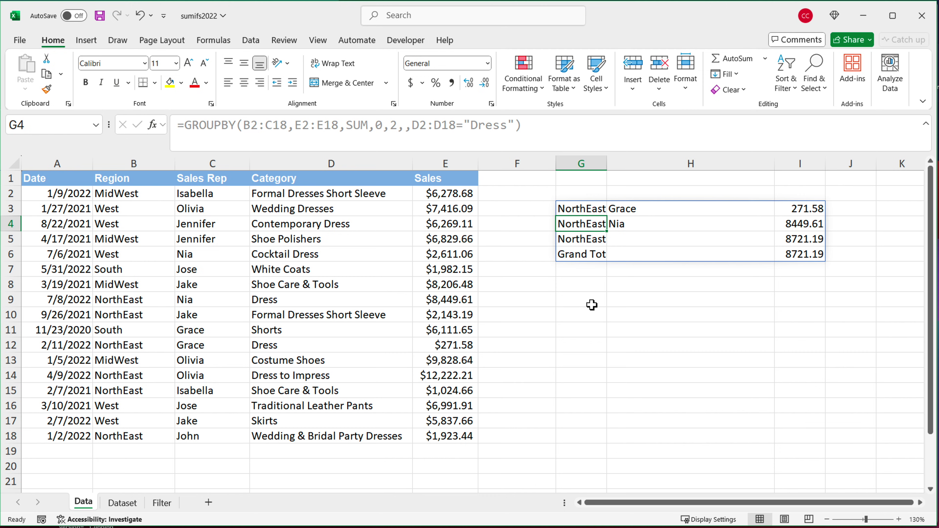
- Compare the Dress rows in D9 and D12 with the filtered detail, NorthEast subtotal and grand total rows
{"action": "left_click", "coordinate": [273, 299]}
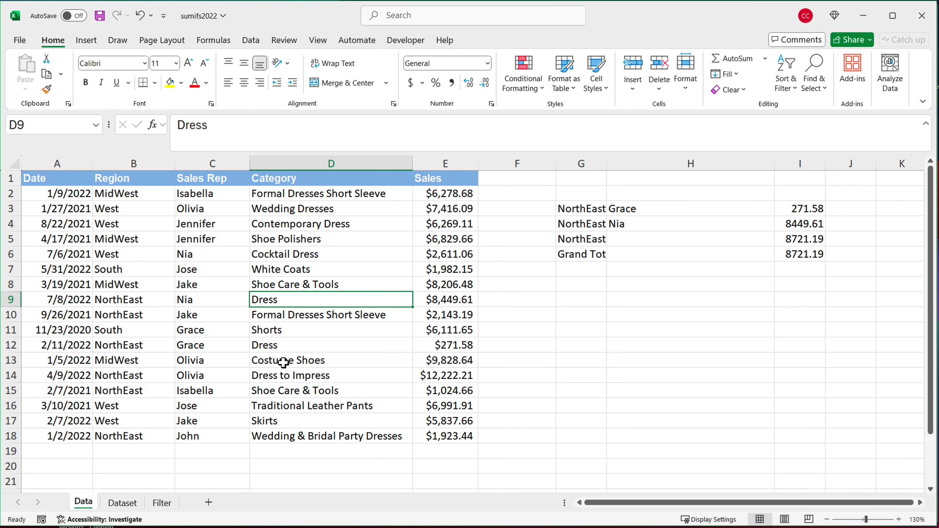
{"action": "left_click", "coordinate": [286, 350]}
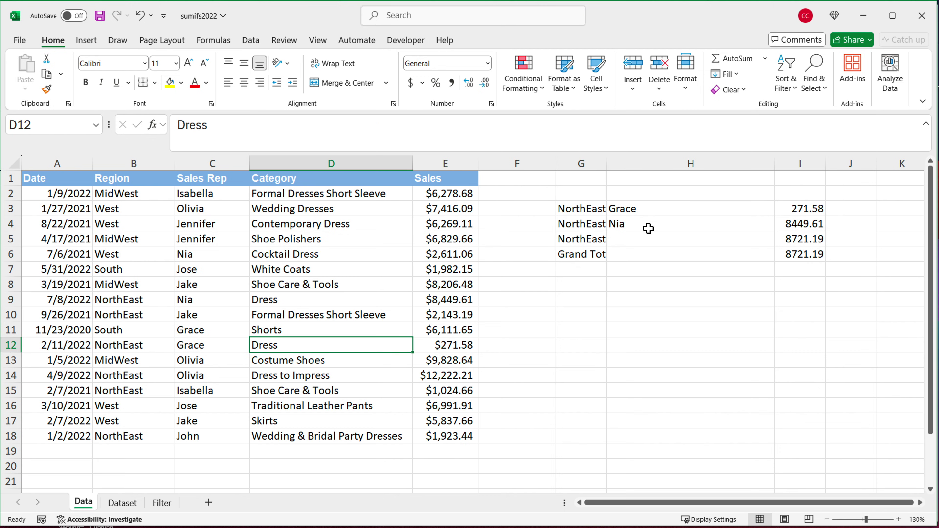
{"action": "left_click_drag", "start_coordinate": [577, 209], "coordinate": [692, 227]}
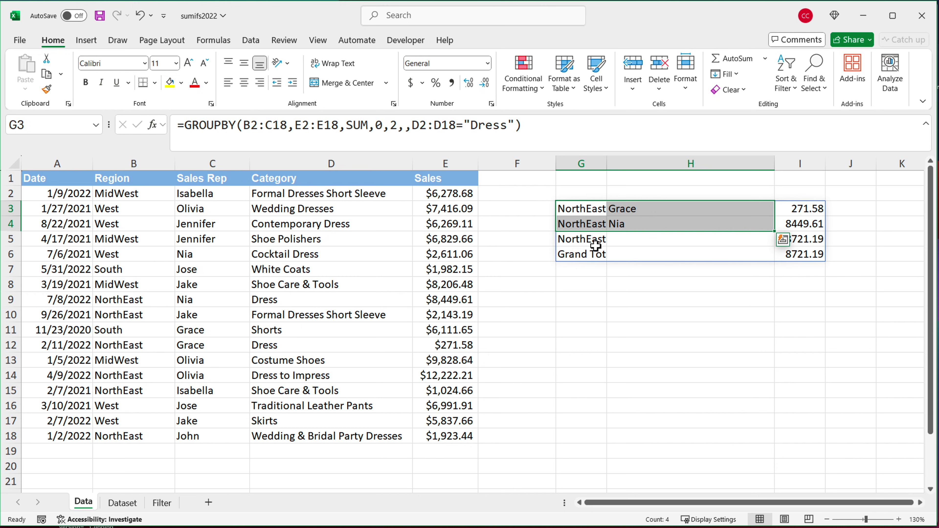
{"action": "left_click_drag", "start_coordinate": [592, 240], "coordinate": [799, 240]}
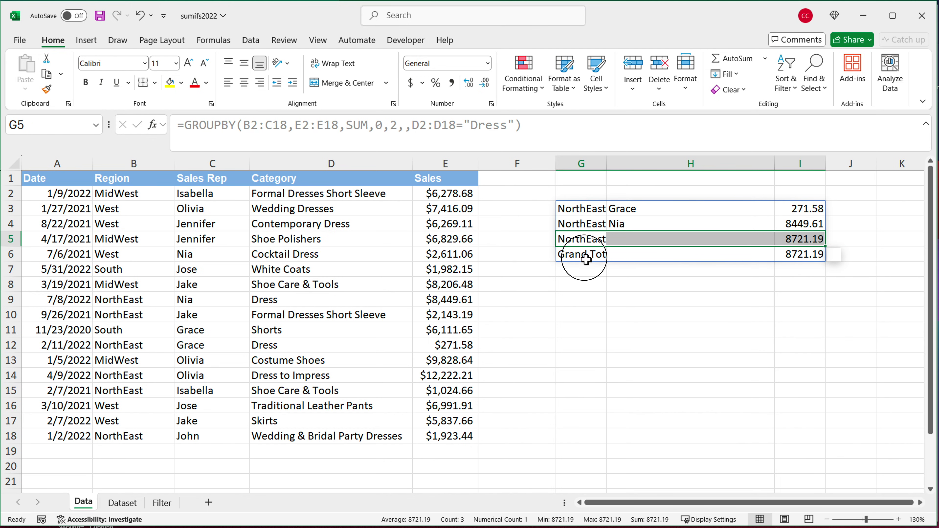
{"action": "left_click_drag", "start_coordinate": [582, 256], "coordinate": [820, 266]}
- Change the total_depth argument of the G3 GROUPBY formula to 0 - No totals
{"action": "left_click", "coordinate": [577, 209]}
{"action": "double_click", "coordinate": [578, 209]}
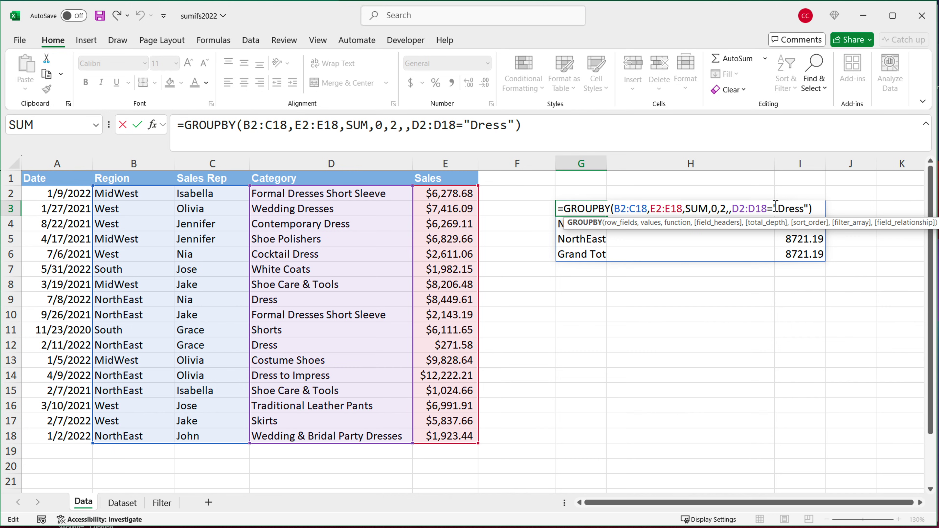
{"action": "left_click", "coordinate": [726, 209]}
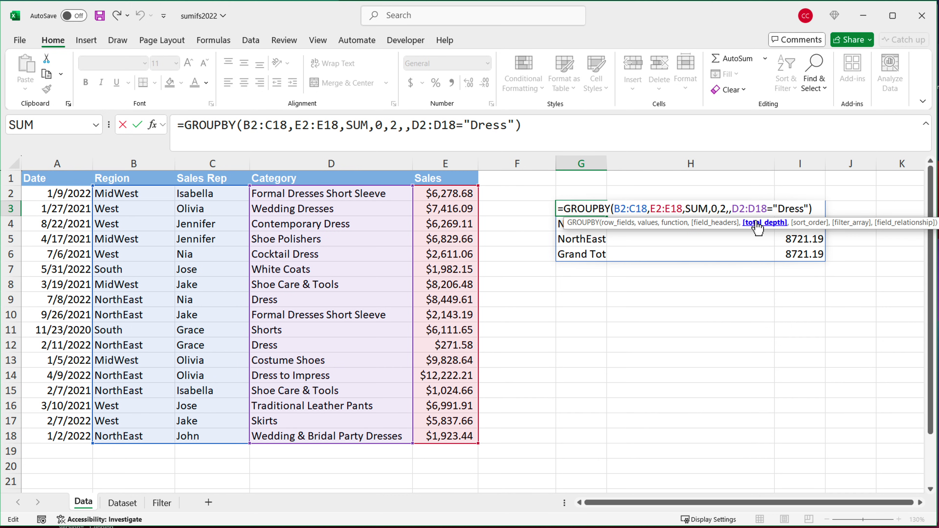
{"action": "key", "text": "BackSpace"}
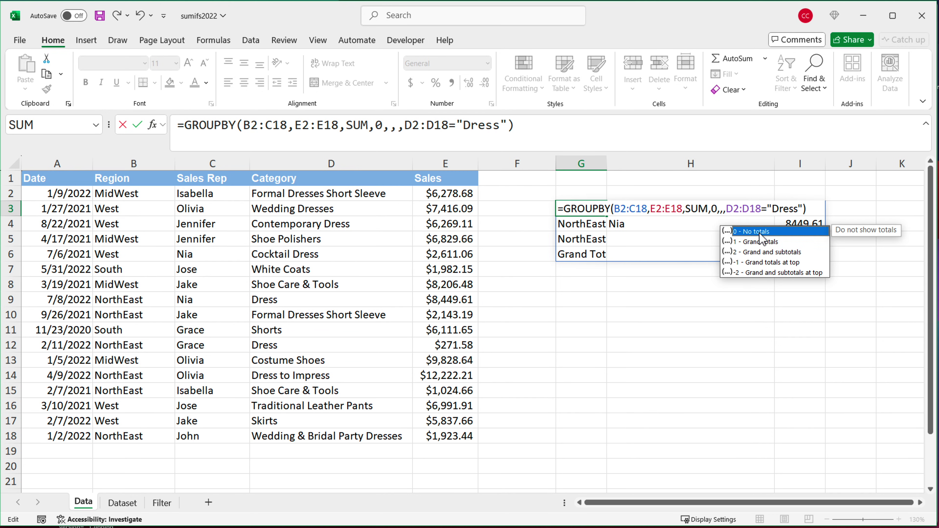
{"action": "double_click", "coordinate": [760, 233]}
{"action": "key", "text": "Return"}
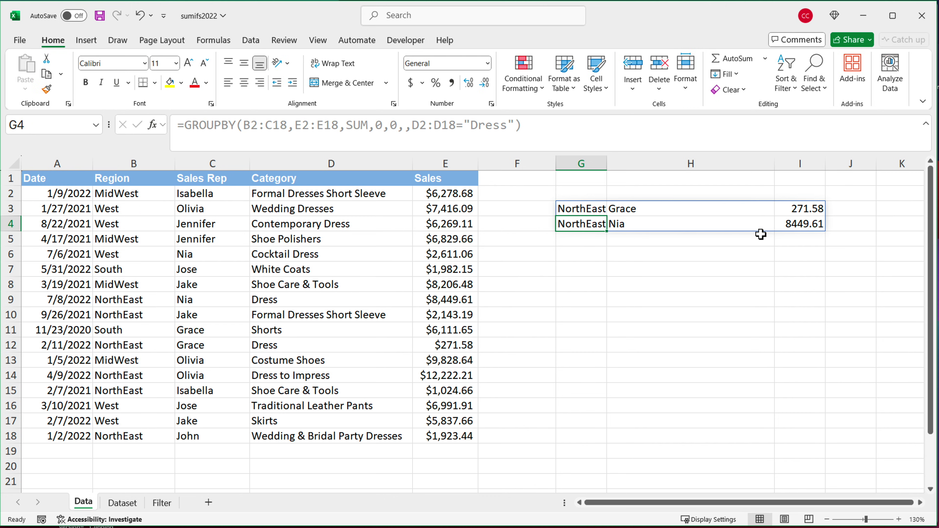
- Remove all arguments from the G3 formula, leaving only =GROUPBY( in the cell
{"action": "double_click", "coordinate": [589, 214]}
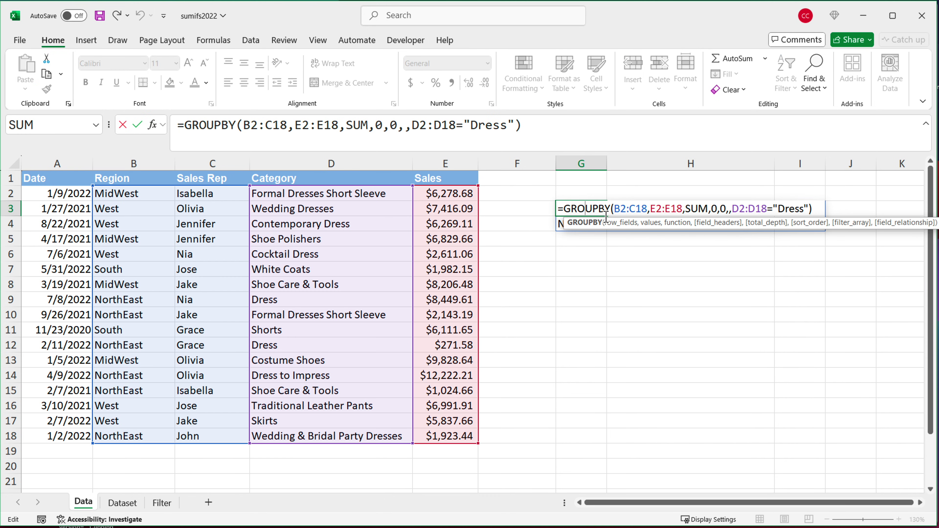
{"action": "left_click", "coordinate": [813, 208]}
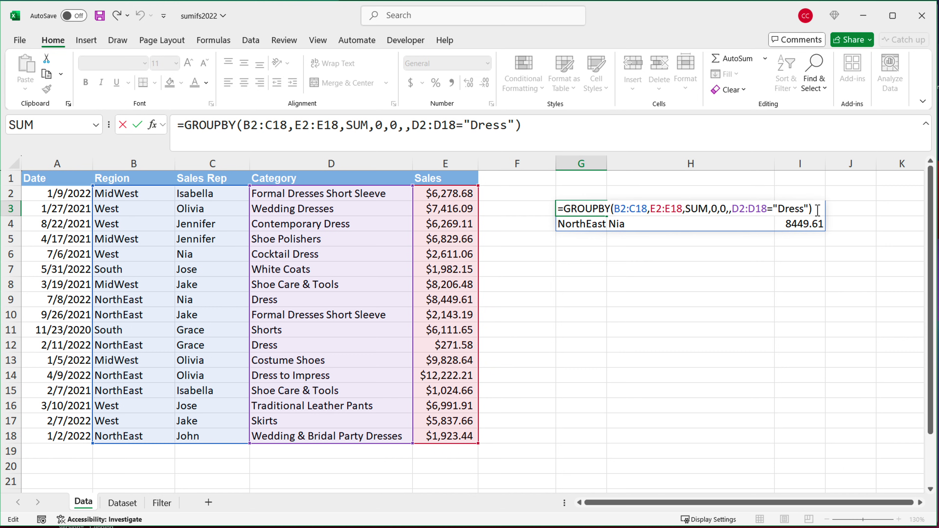
{"action": "double_click", "coordinate": [696, 209]}
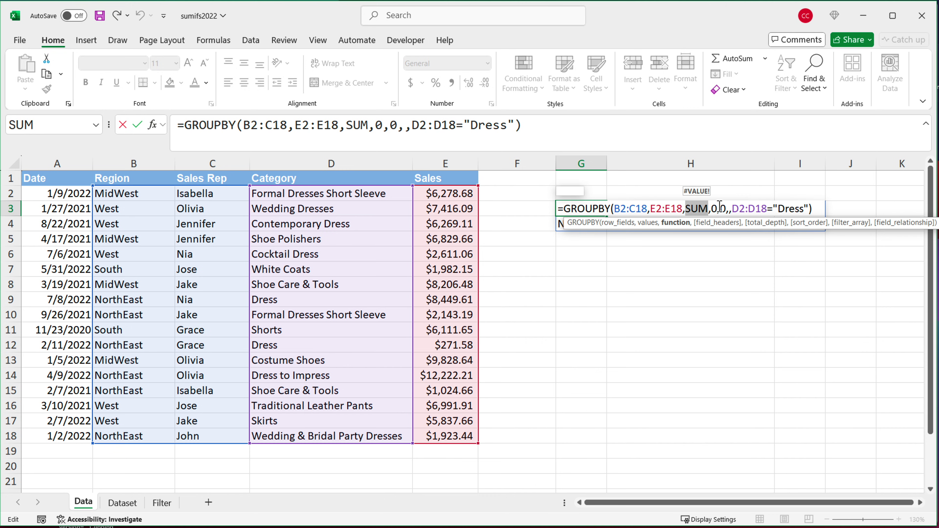
{"action": "left_click", "coordinate": [708, 210]}
{"action": "left_click", "coordinate": [710, 209]}
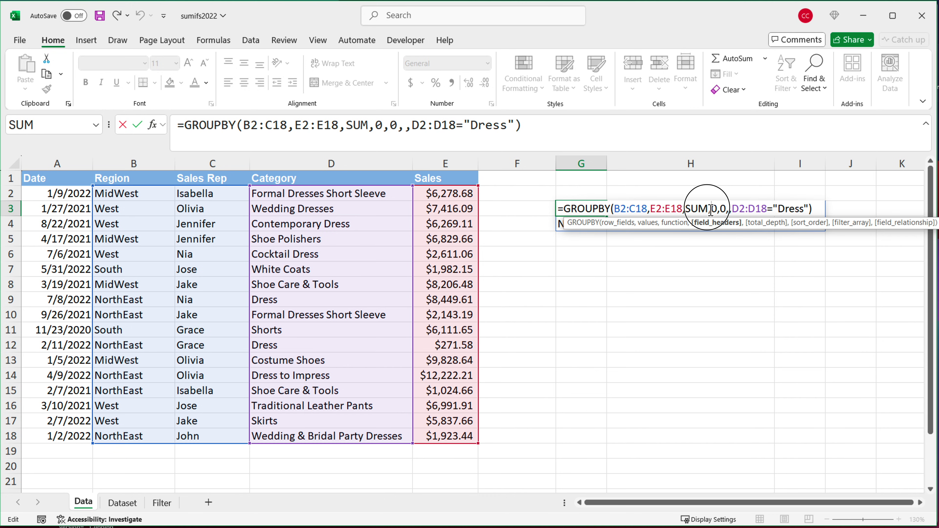
{"action": "left_click_drag", "start_coordinate": [710, 209], "coordinate": [877, 224]}
{"action": "key", "text": "BackSpace"}
{"action": "key", "text": "BackSpace"}
{"action": "key", "text": "BackSpace"}
{"action": "key", "text": "BackSpace"}
{"action": "key", "text": "BackSpace"}
{"action": "key", "text": "BackSpace"}
{"action": "key", "text": "BackSpace"}
{"action": "key", "text": "BackSpace"}
{"action": "key", "text": "BackSpace"}
{"action": "key", "text": "BackSpace"}
{"action": "key", "text": "BackSpace"}
{"action": "key", "text": "BackSpace"}
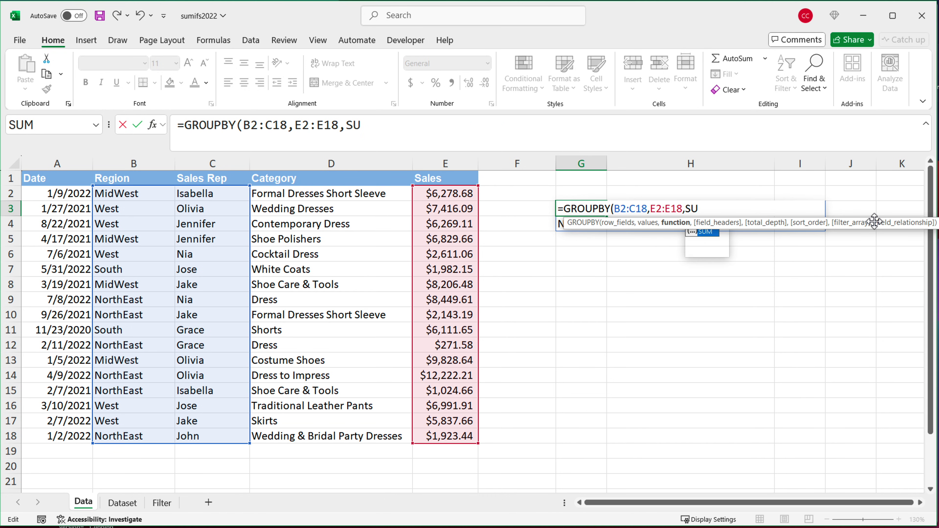
{"action": "key", "text": "BackSpace"}
{"action": "key", "text": "BackSpace"}
{"action": "key", "text": "BackSpace"}
{"action": "key", "text": "BackSpace"}
{"action": "key", "text": "BackSpace"}
{"action": "key", "text": "BackSpace"}
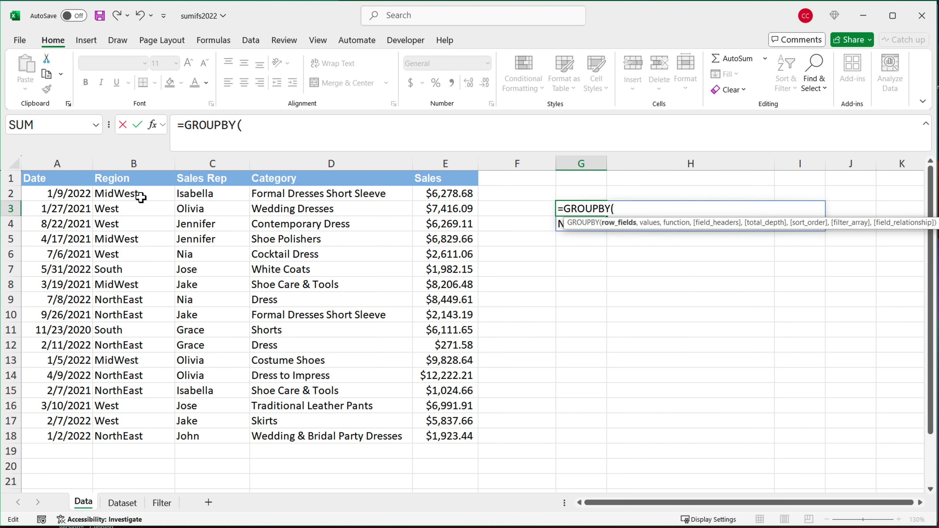
- Complete the G3 formula as =GROUPBY(B2:B18,E2:E18,SUM) to total sales by region
{"action": "left_click_drag", "start_coordinate": [136, 194], "coordinate": [129, 435]}
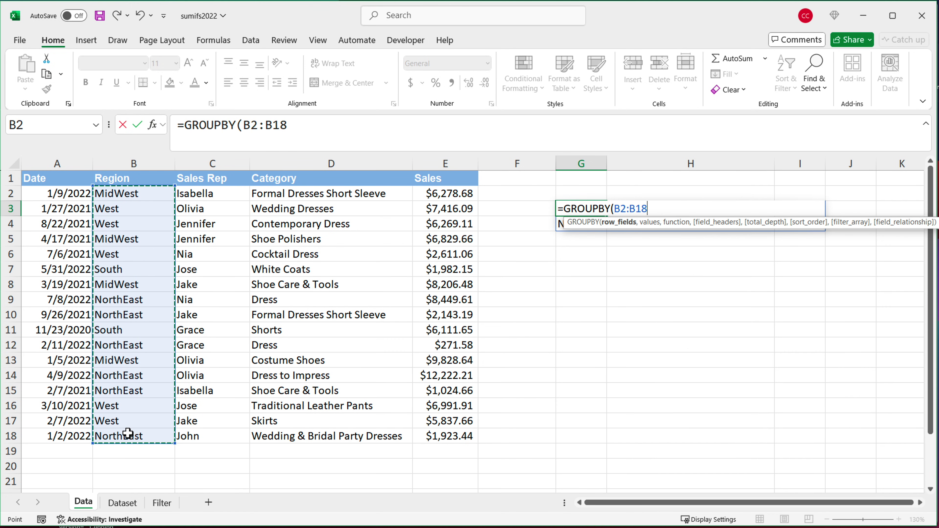
{"action": "type", "text": ","}
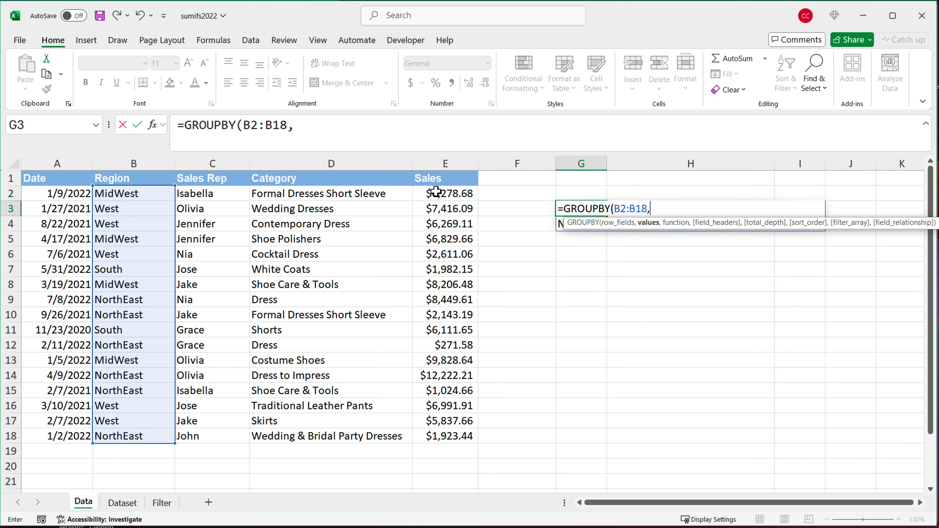
{"action": "left_click_drag", "start_coordinate": [431, 193], "coordinate": [431, 435]}
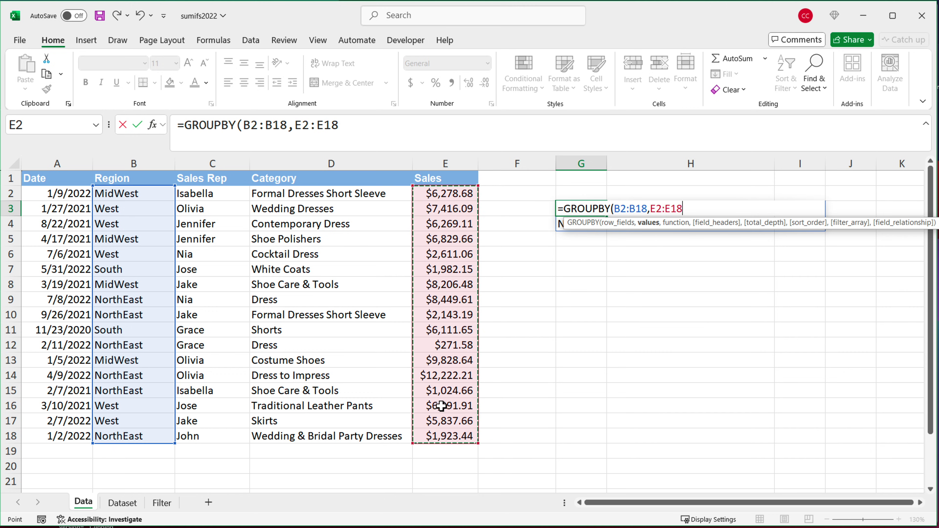
{"action": "type", "text": ",SUM)"}
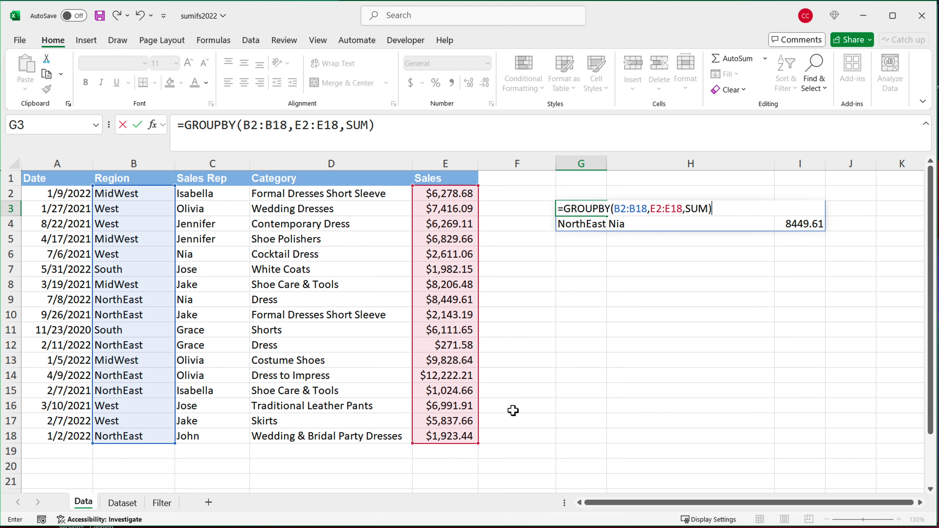
{"action": "key", "text": "Return"}
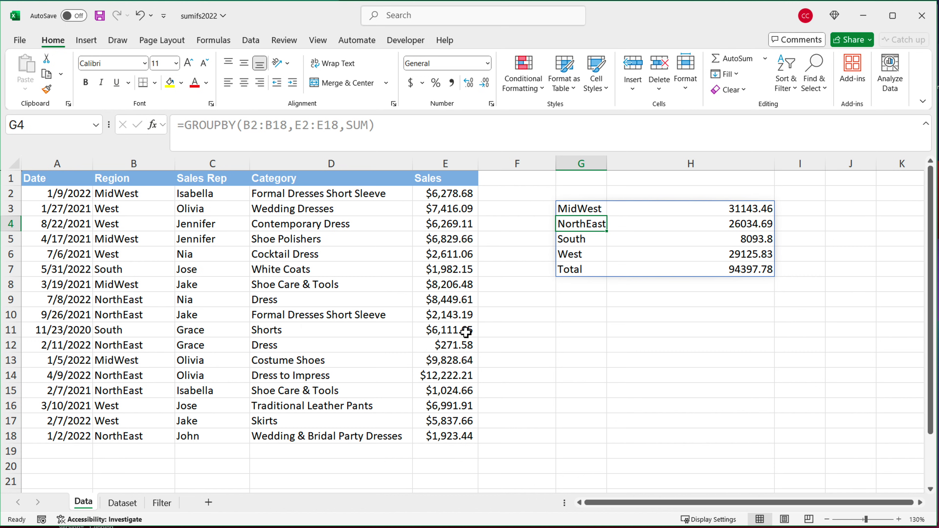
- Store the MidWest Shoe Polishers sales value in E5 as text by adding a leading apostrophe
{"action": "left_click", "coordinate": [421, 226]}
{"action": "left_click_drag", "start_coordinate": [424, 242], "coordinate": [421, 377]}
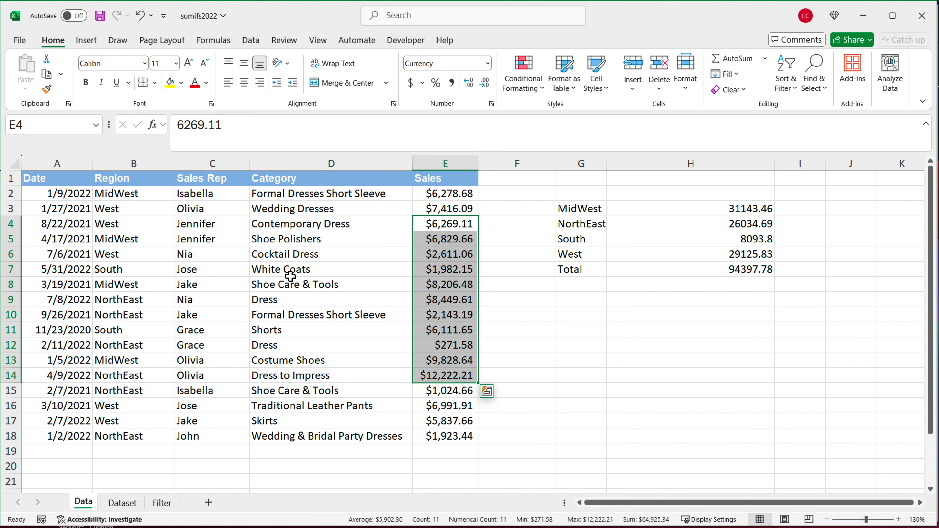
{"action": "left_click_drag", "start_coordinate": [131, 240], "coordinate": [455, 257]}
{"action": "left_click", "coordinate": [429, 241]}
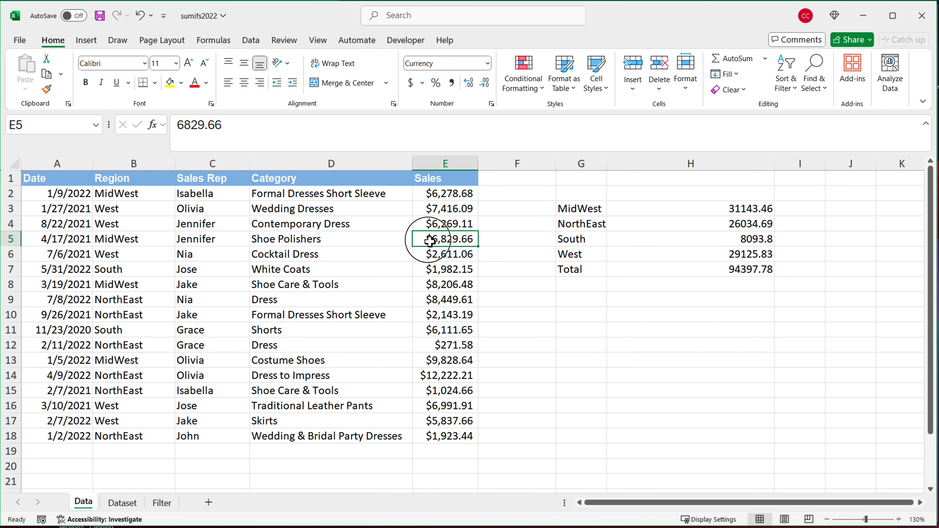
{"action": "double_click", "coordinate": [428, 241]}
{"action": "type", "text": "'"}
{"action": "key", "text": "Return"}
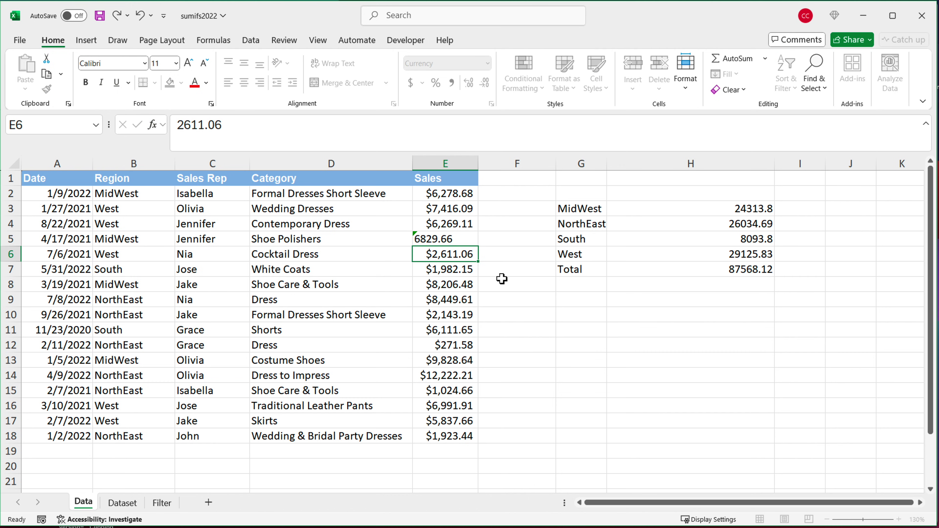
- Compare the text value in E5 with the MidWest total in G3:H3 and the sales values above E5
{"action": "left_click", "coordinate": [443, 241]}
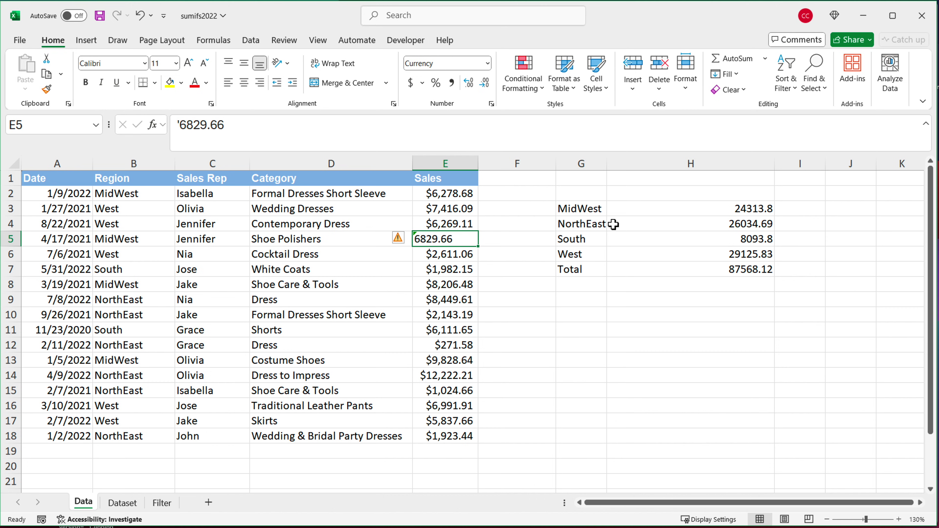
{"action": "left_click_drag", "start_coordinate": [597, 209], "coordinate": [655, 215]}
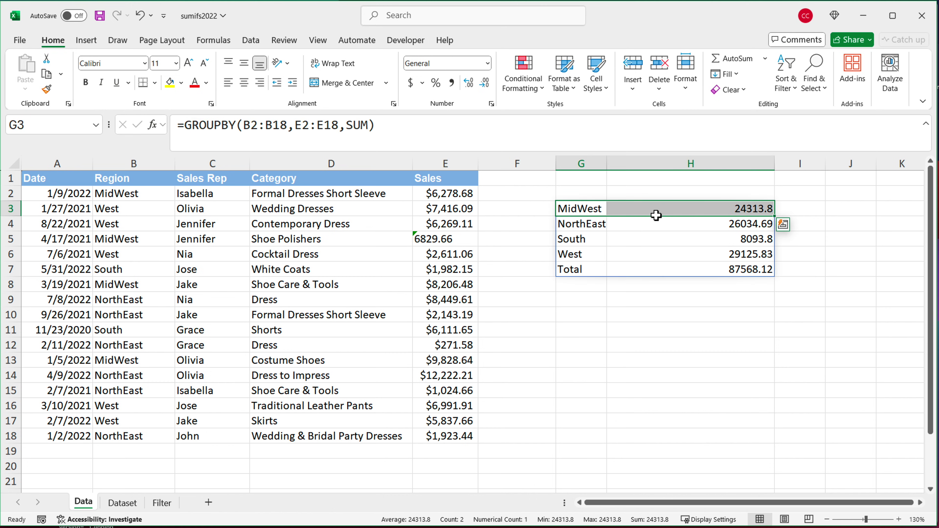
{"action": "left_click", "coordinate": [455, 241]}
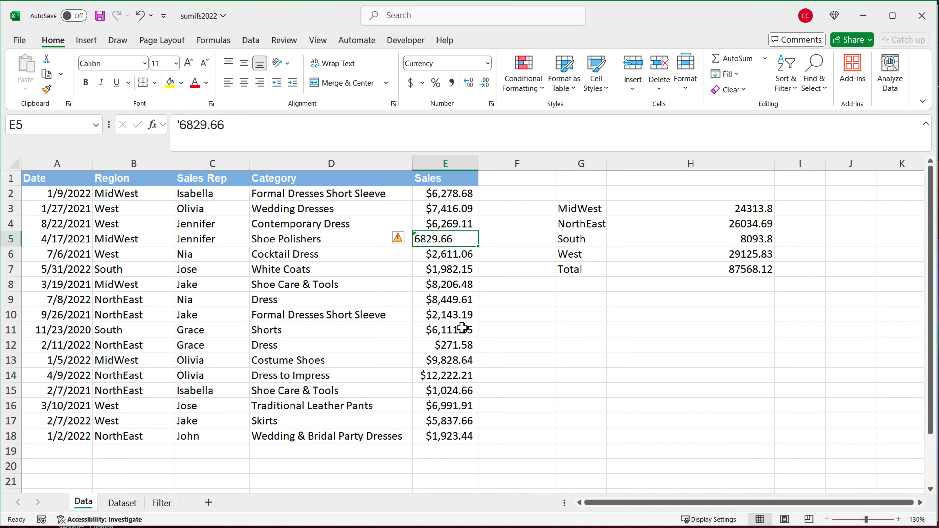
{"action": "key", "text": "Up"}
{"action": "key", "text": "Up"}
{"action": "key", "text": "Up"}
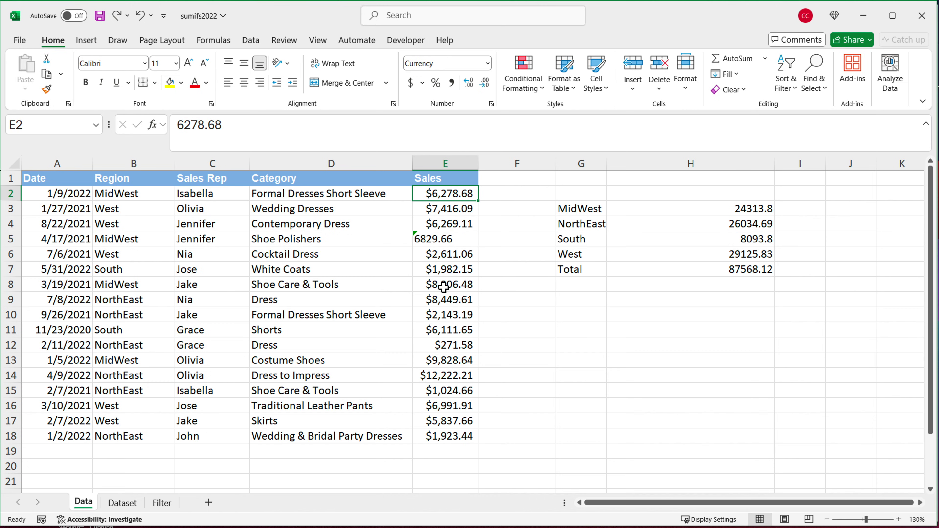
- Store the MidWest Shoe Care & Tools sales value in E8 as text with a leading apostrophe, and check it against the MidWest total
{"action": "double_click", "coordinate": [431, 289]}
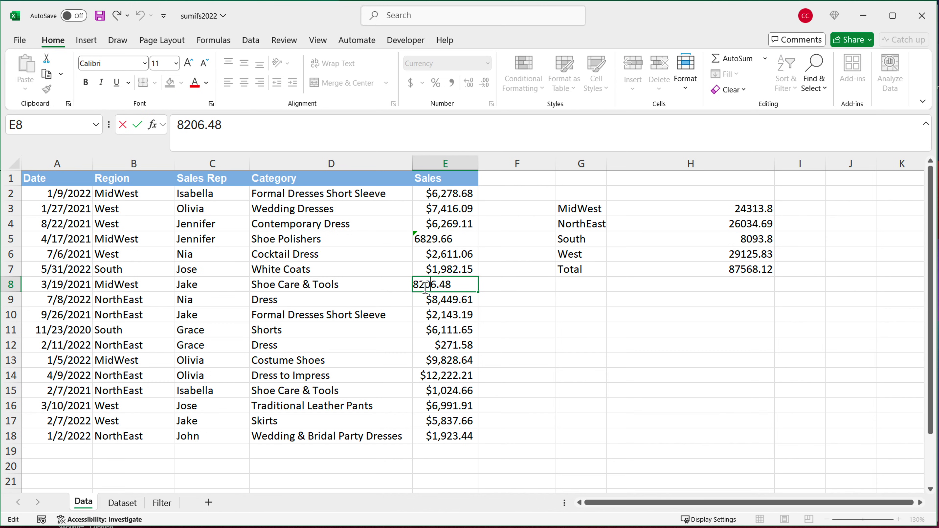
{"action": "left_click", "coordinate": [415, 285]}
{"action": "type", "text": "'"}
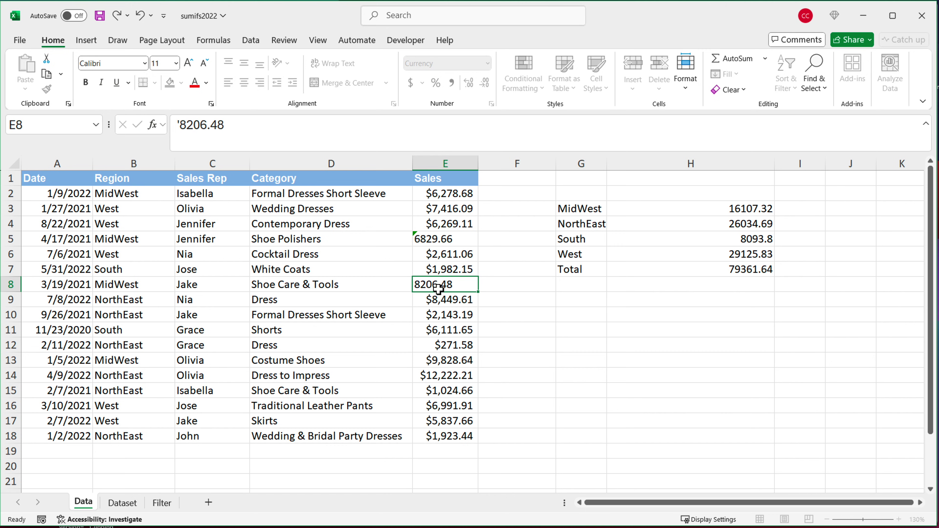
{"action": "key", "text": "Return"}
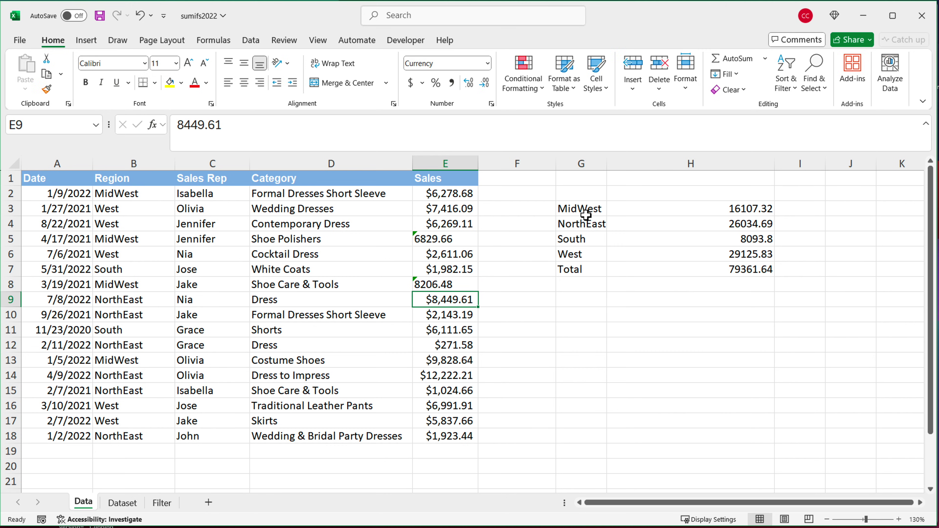
{"action": "left_click_drag", "start_coordinate": [590, 211], "coordinate": [651, 214]}
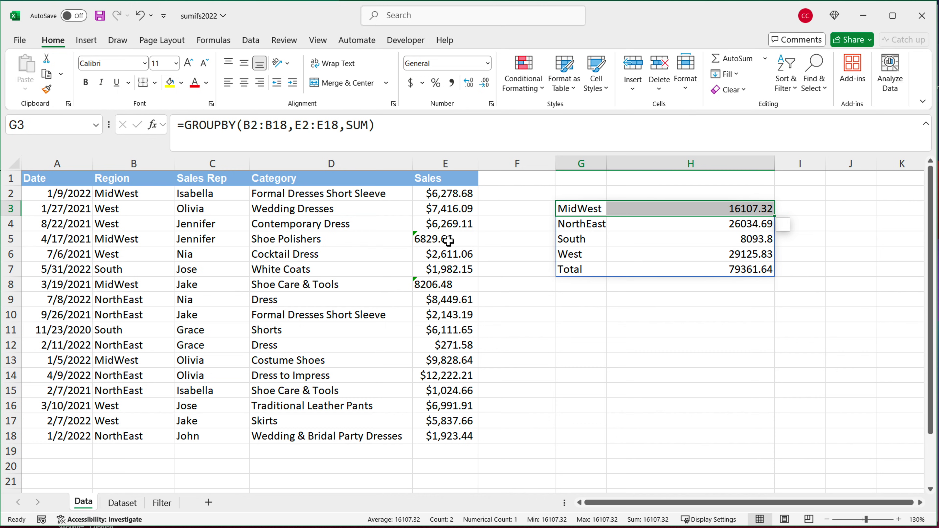
{"action": "left_click_drag", "start_coordinate": [448, 240], "coordinate": [447, 286]}
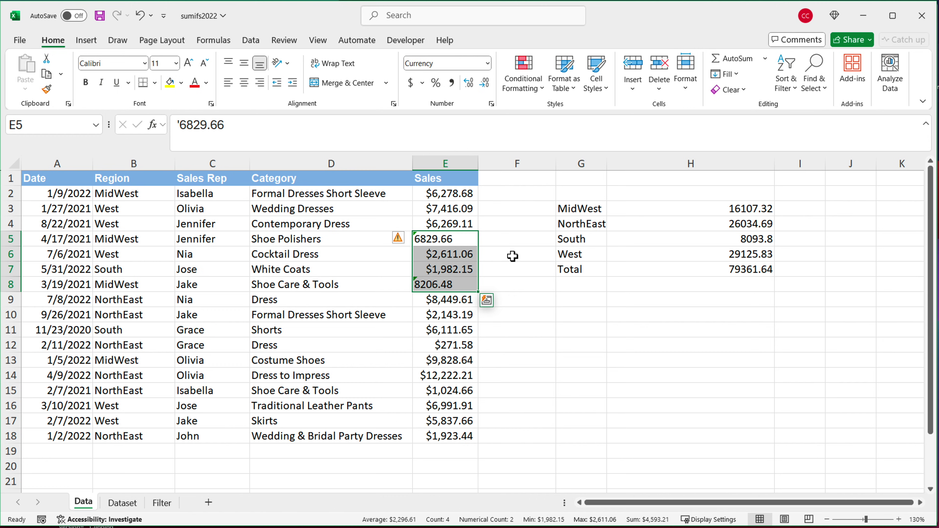
- Test converting the text-stored number in E5 with =VALUE(E5) in F5, and clear F5 again
{"action": "left_click", "coordinate": [512, 241]}
{"action": "type", "text": "=VLAUE"}
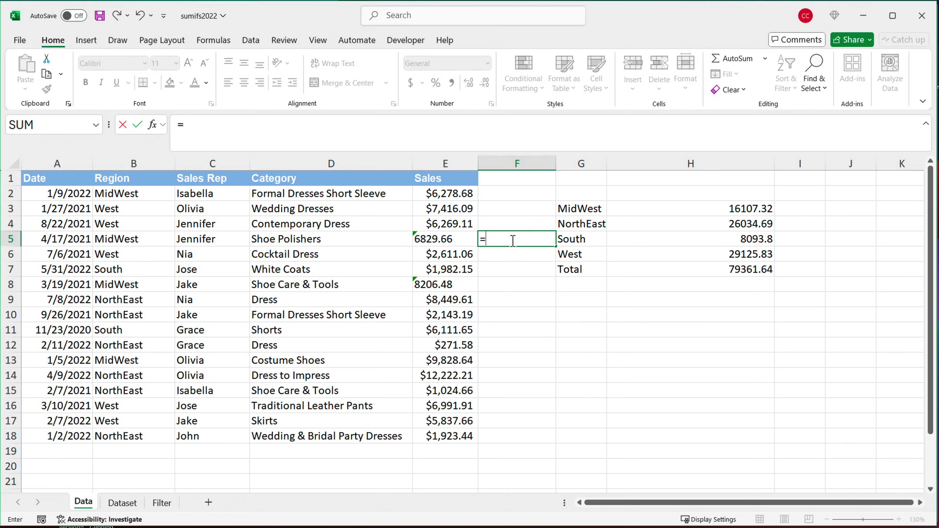
{"action": "key", "text": "BackSpace"}
{"action": "key", "text": "BackSpace"}
{"action": "key", "text": "BackSpace"}
{"action": "key", "text": "BackSpace"}
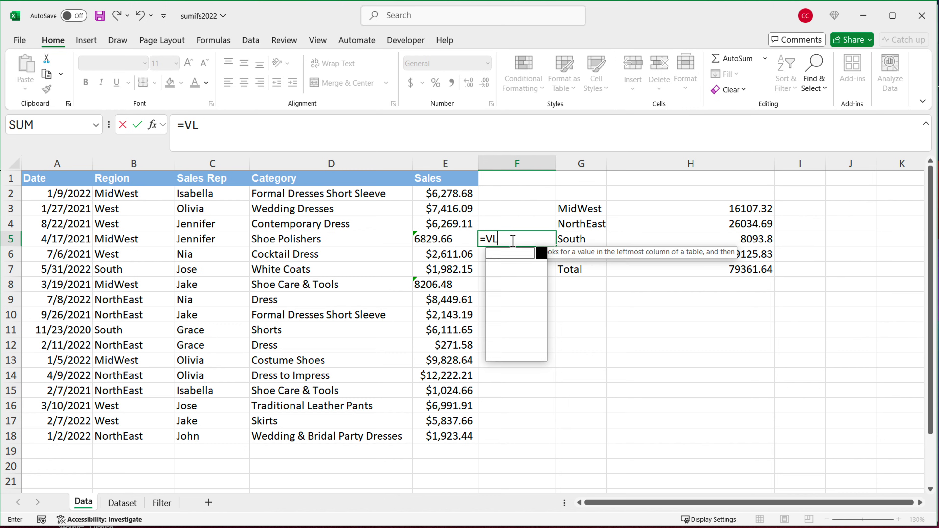
{"action": "type", "text": "ALUE("}
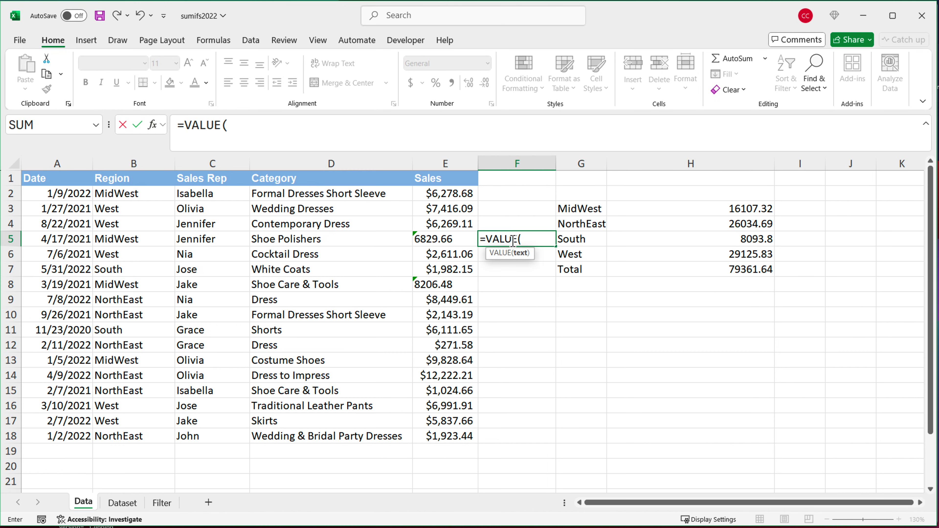
{"action": "left_click", "coordinate": [426, 240]}
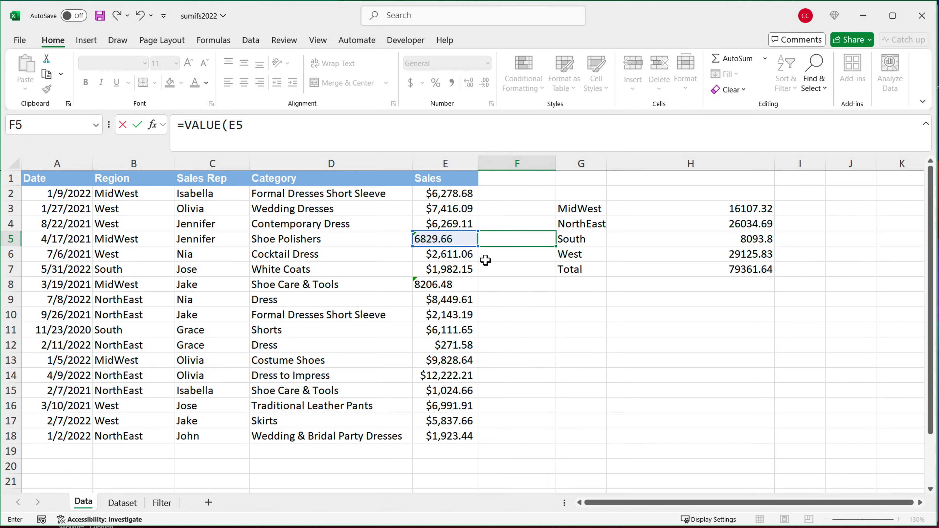
{"action": "key", "text": "Return"}
{"action": "key", "text": "Up"}
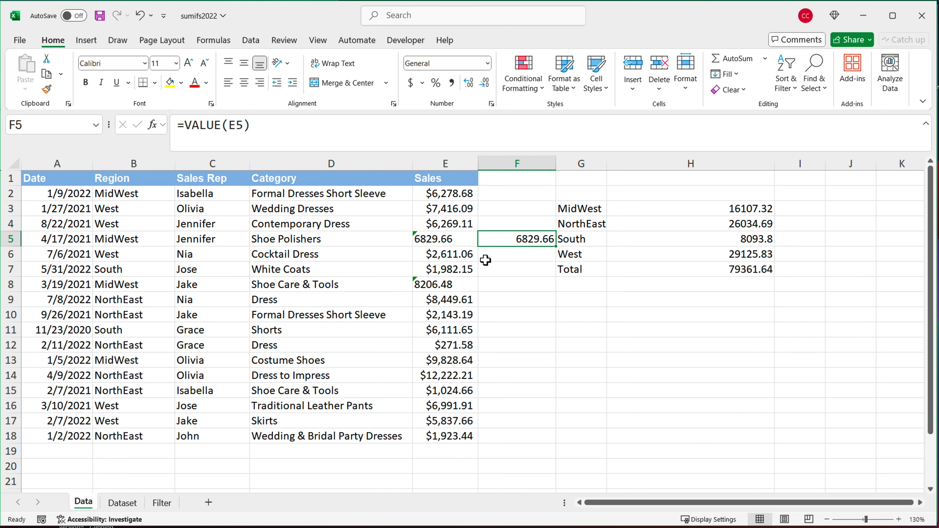
{"action": "key", "text": "Delete"}
{"action": "left_click", "coordinate": [485, 259]}
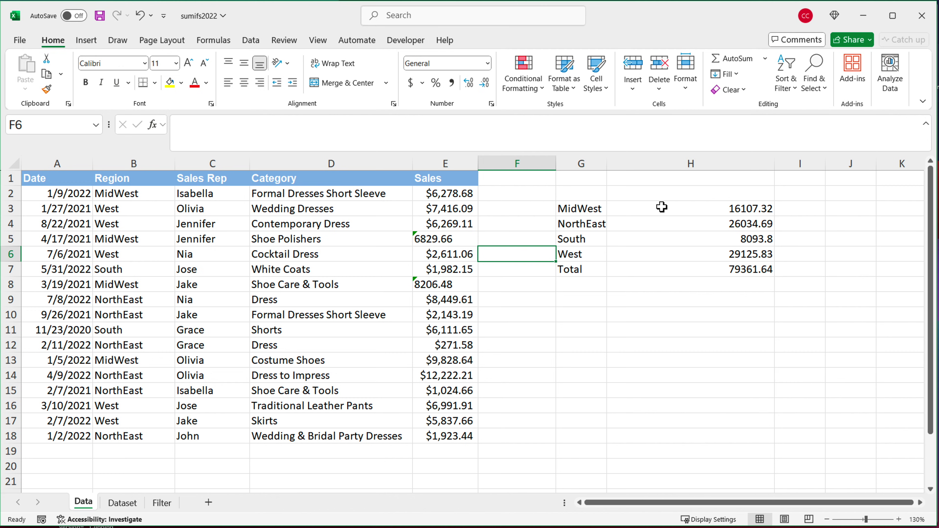
- Try nesting VALUE inside SUM in the function argument of the G3 GROUPBY formula
{"action": "left_click", "coordinate": [662, 208]}
{"action": "left_click", "coordinate": [585, 210]}
{"action": "double_click", "coordinate": [585, 210]}
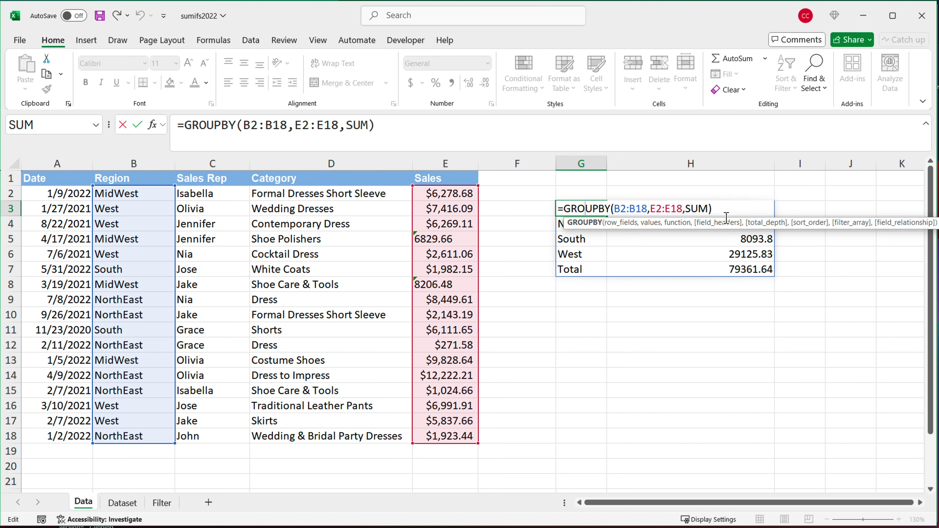
{"action": "left_click", "coordinate": [701, 209]}
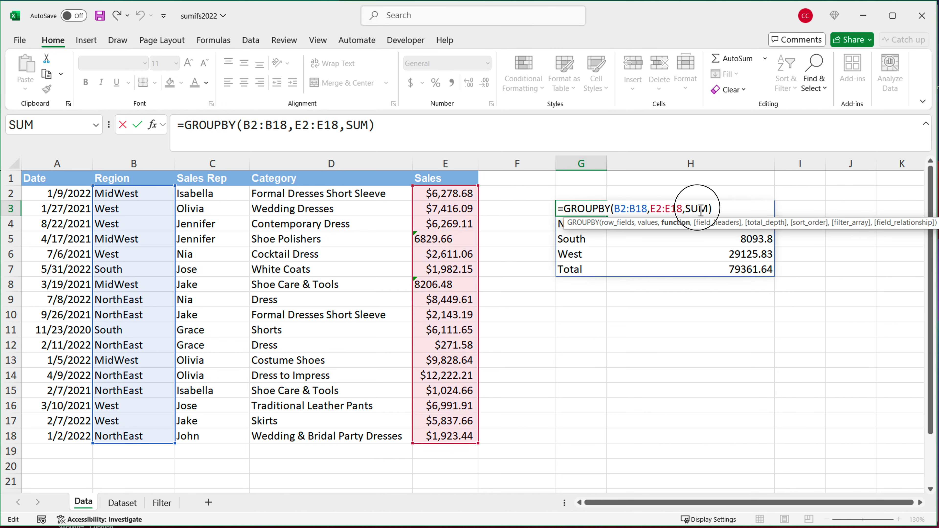
{"action": "double_click", "coordinate": [701, 210]}
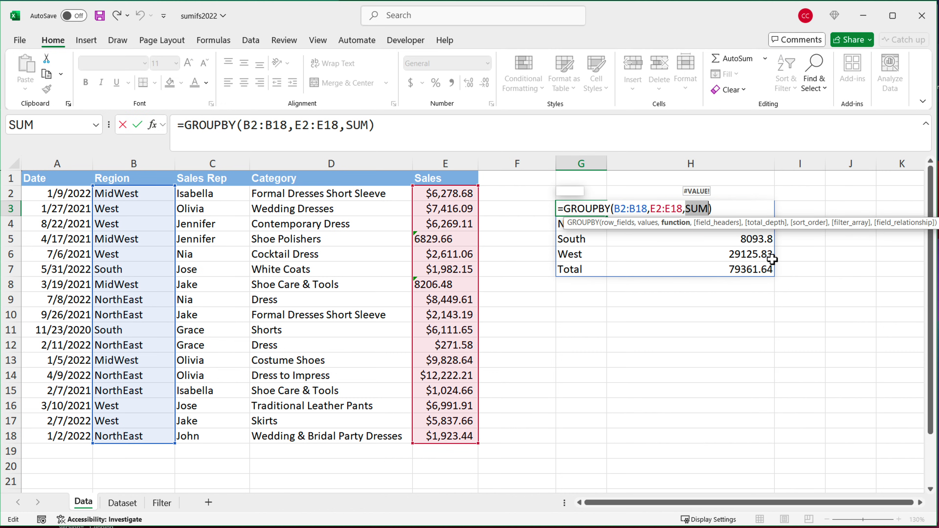
{"action": "type", "text": "SUM"}
{"action": "key", "text": "Tab"}
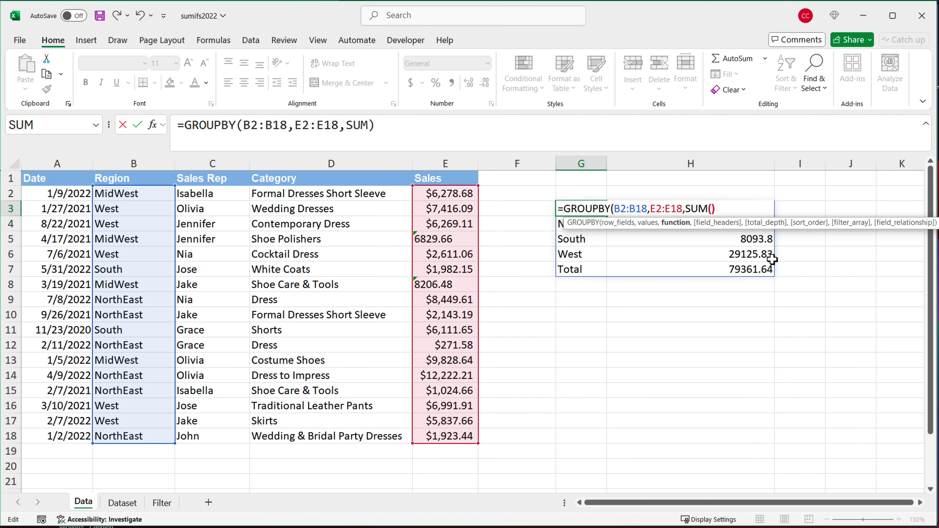
{"action": "type", "text": "VALUE"}
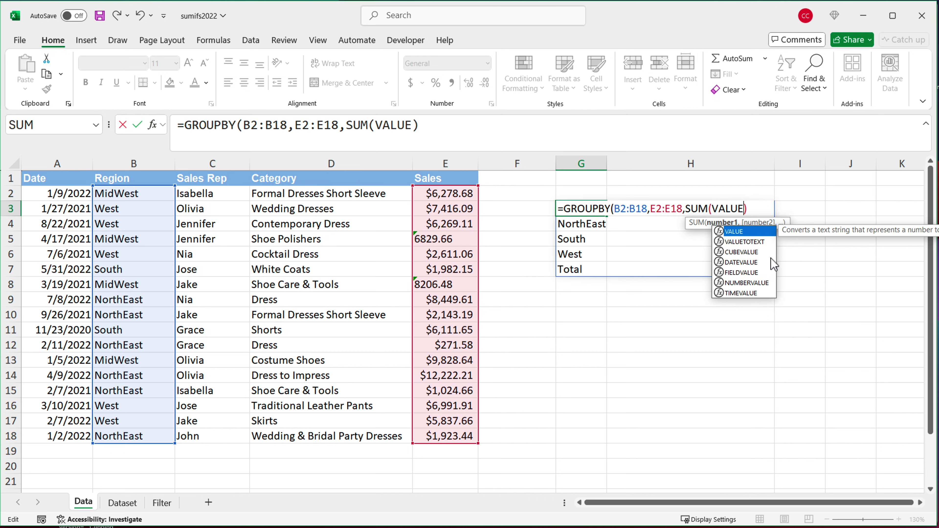
- Remove SUM(VALUE from the G3 formula, leaving the GROUPBY function argument empty
{"action": "key", "text": "BackSpace"}
{"action": "key", "text": "BackSpace"}
{"action": "key", "text": "BackSpace"}
{"action": "key", "text": "BackSpace"}
{"action": "key", "text": "BackSpace"}
{"action": "key", "text": "BackSpace"}
{"action": "key", "text": "BackSpace"}
{"action": "key", "text": "BackSpace"}
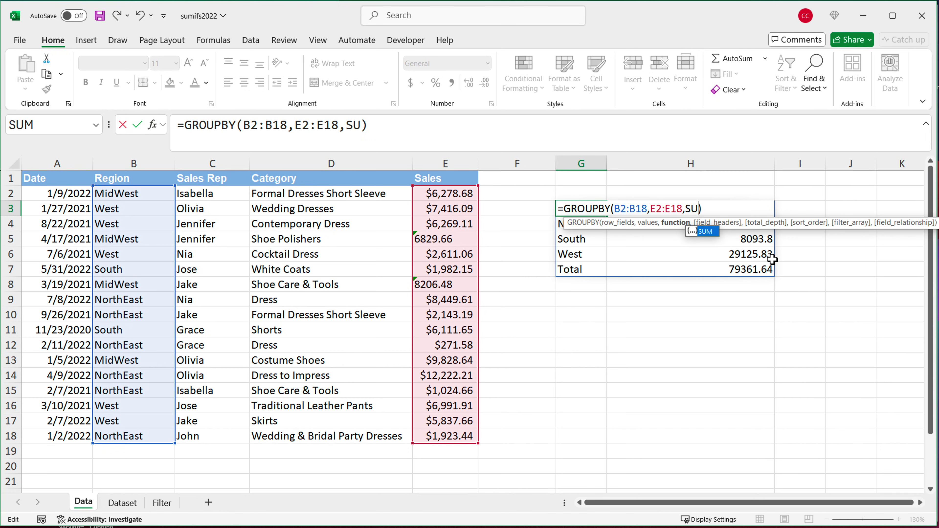
{"action": "key", "text": "BackSpace"}
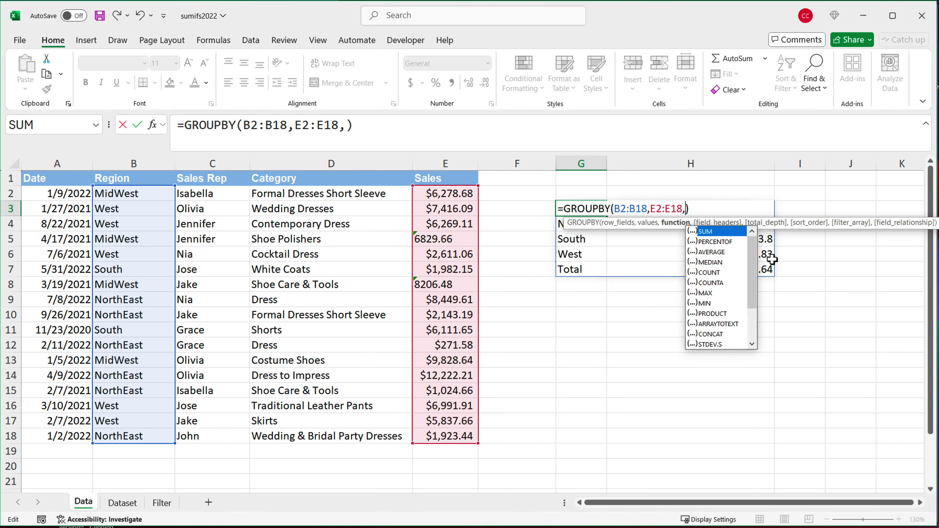
- Set the function argument of the G3 GROUPBY formula to LAMBDA(x,SUM(VALUE(x))) so text-stored sales are included
{"action": "type", "text": "LAMBDA"}
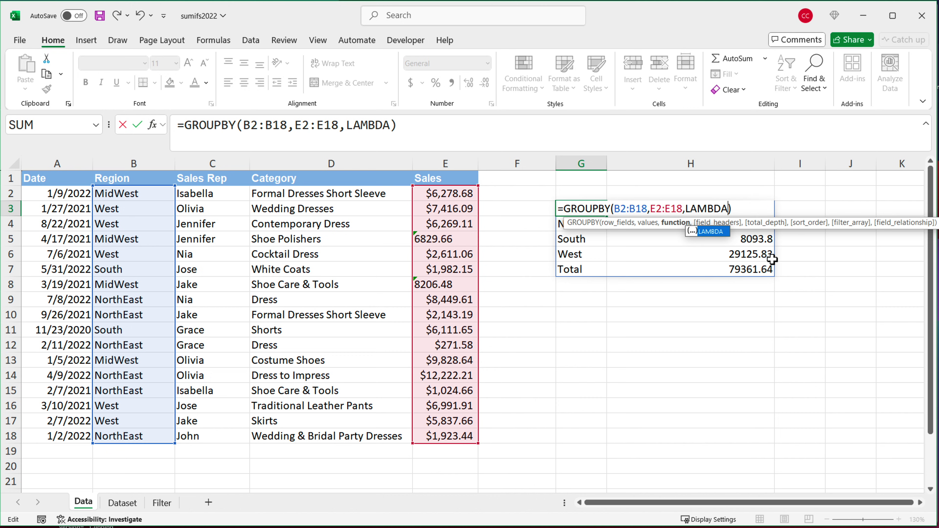
{"action": "type", "text": "("}
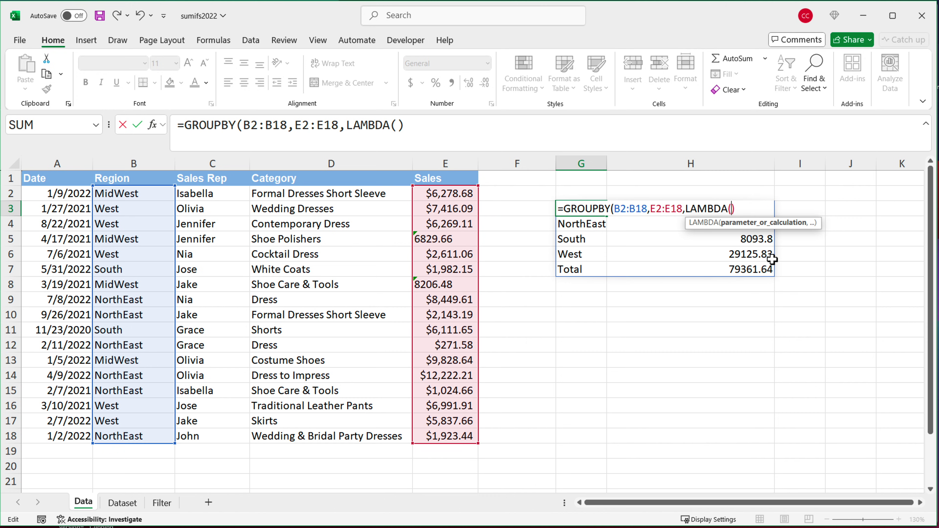
{"action": "type", "text": "x,"}
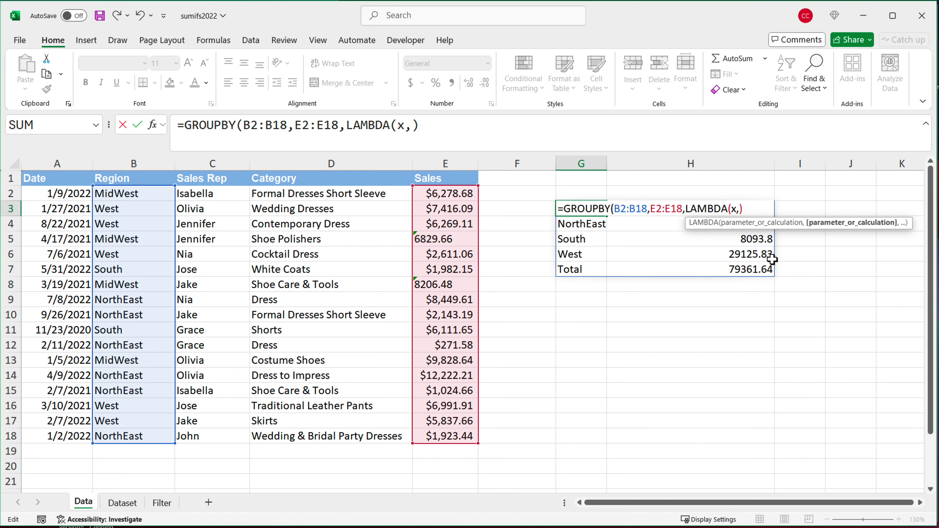
{"action": "type", "text": "SU"}
{"action": "key", "text": "Tab"}
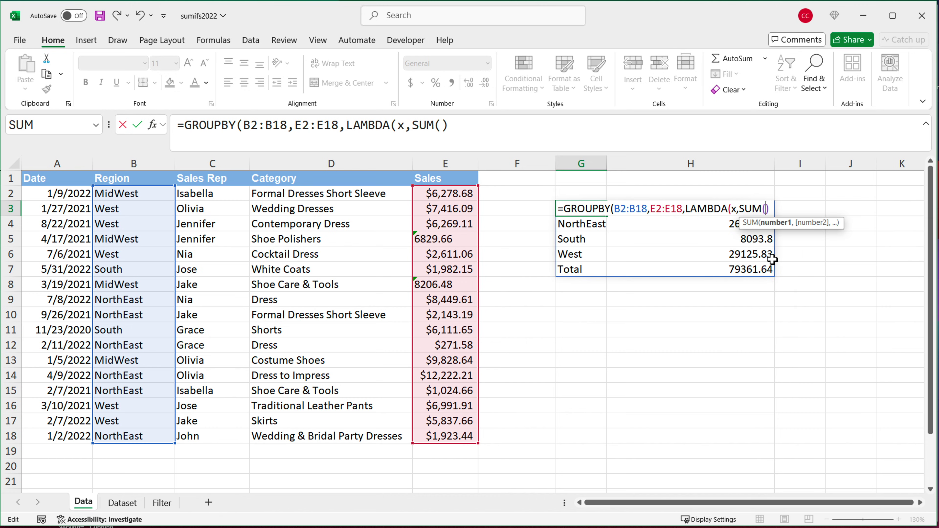
{"action": "type", "text": "VALUE"}
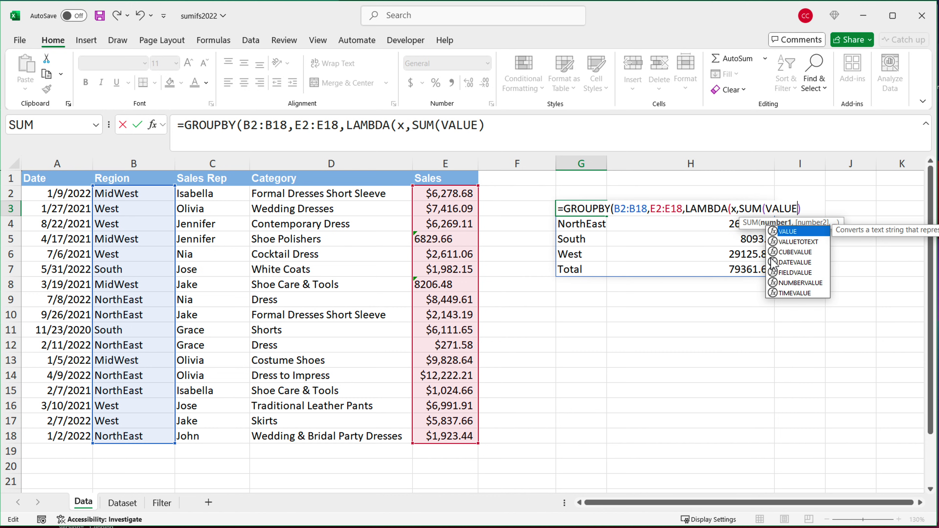
{"action": "key", "text": "Tab"}
{"action": "type", "text": "x)"}
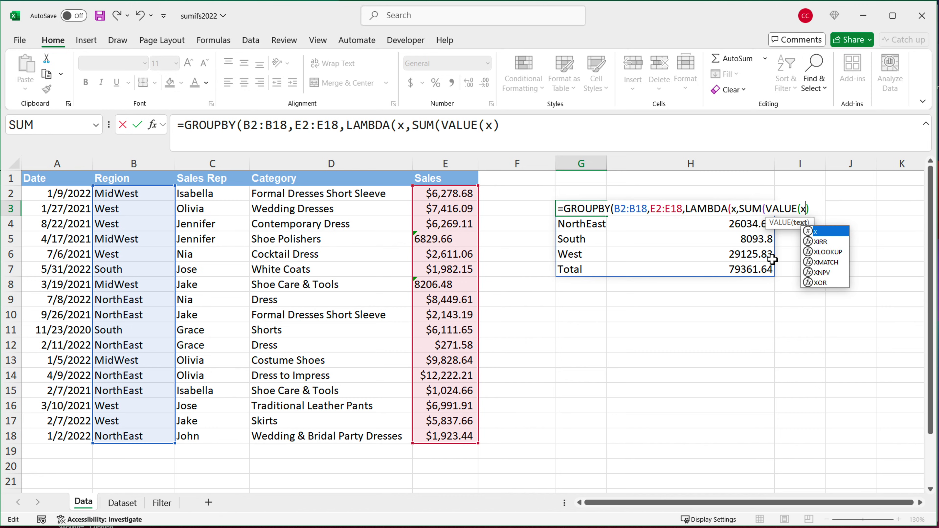
{"action": "type", "text": "))"}
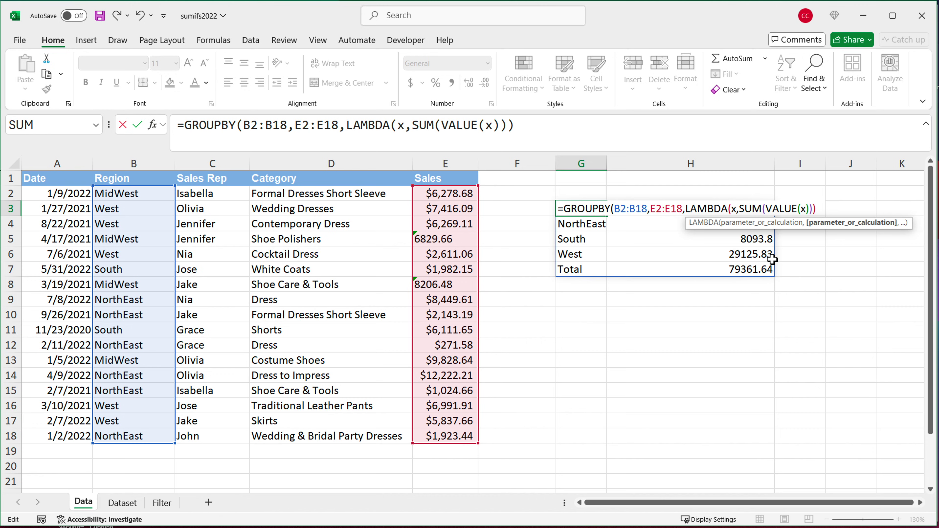
{"action": "type", "text": ")"}
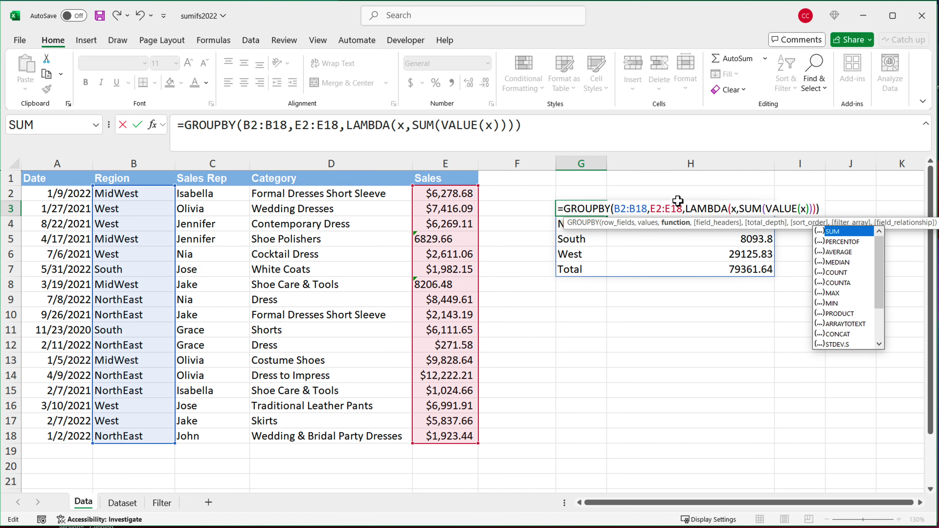
{"action": "left_click", "coordinate": [692, 209]}
{"action": "left_click_drag", "start_coordinate": [692, 208], "coordinate": [819, 211]}
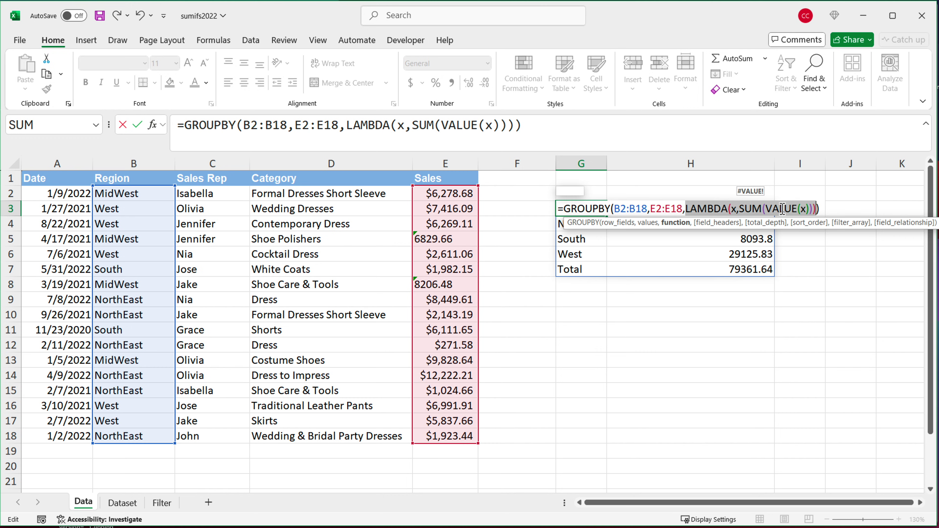
{"action": "left_click", "coordinate": [824, 209]}
{"action": "key", "text": "Return"}
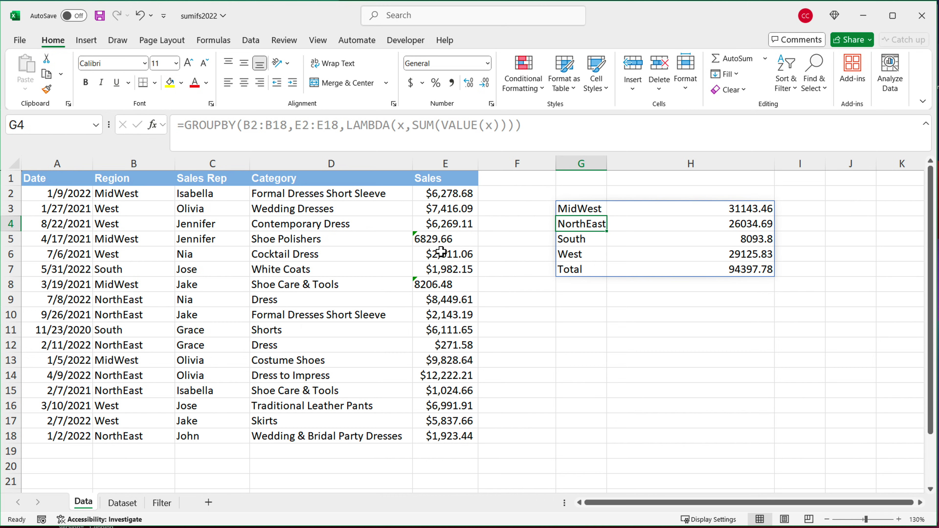
- Check the text values in E5 and E8 against the totals in H3:H7, and review the LAMBDA formula in G3
{"action": "left_click", "coordinate": [441, 243]}
{"action": "left_click", "coordinate": [443, 291]}
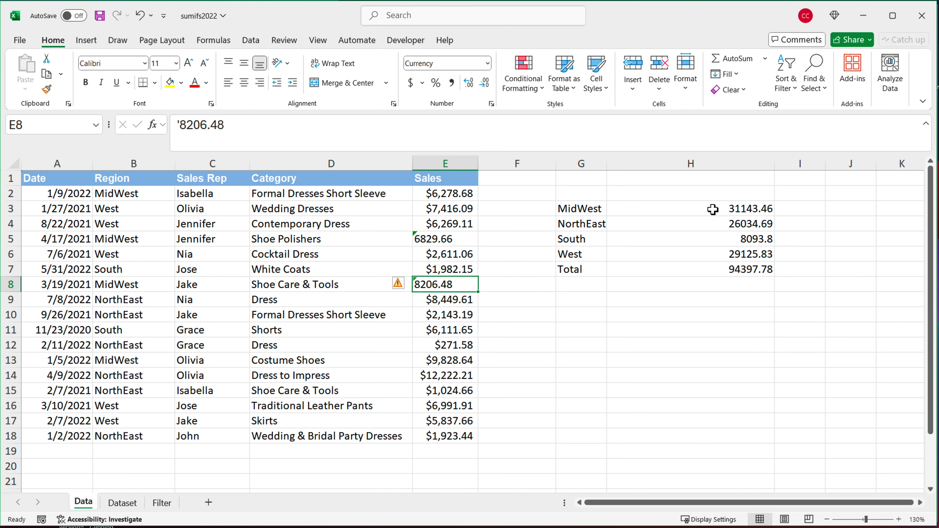
{"action": "left_click_drag", "start_coordinate": [713, 209], "coordinate": [711, 270]}
{"action": "left_click", "coordinate": [584, 210]}
{"action": "double_click", "coordinate": [584, 210]}
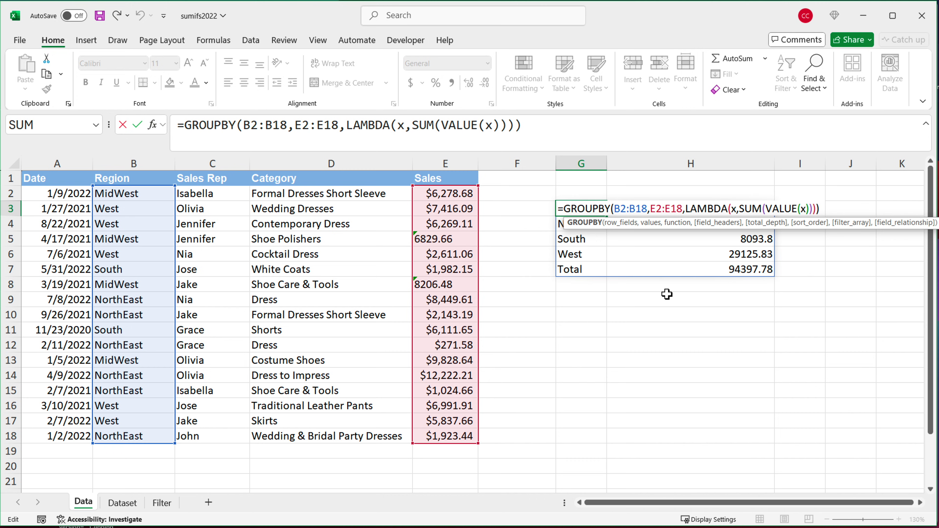
{"action": "key", "text": "Return"}
{"action": "key", "text": "Up"}
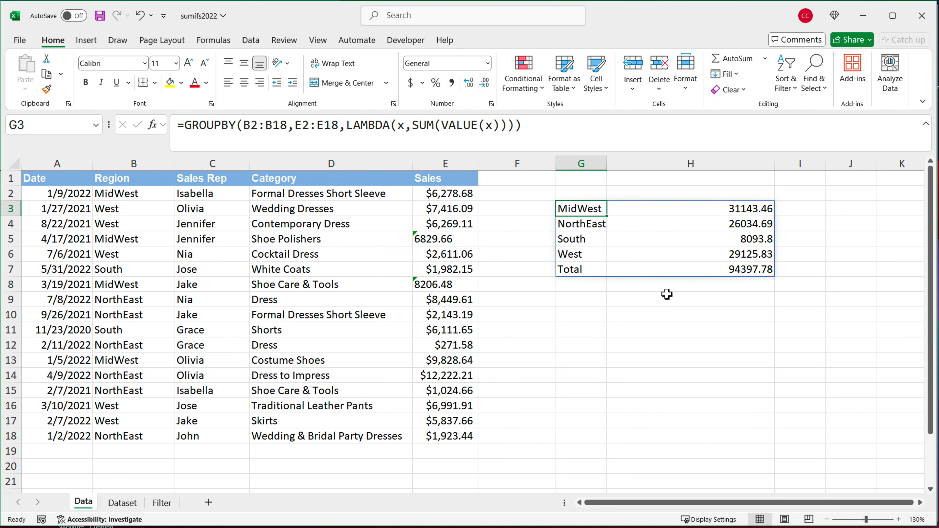
- Delete the GROUPBY formula from G3
{"action": "key", "text": "BackSpace"}
{"action": "key", "text": "Return"}
{"action": "key", "text": "Up"}
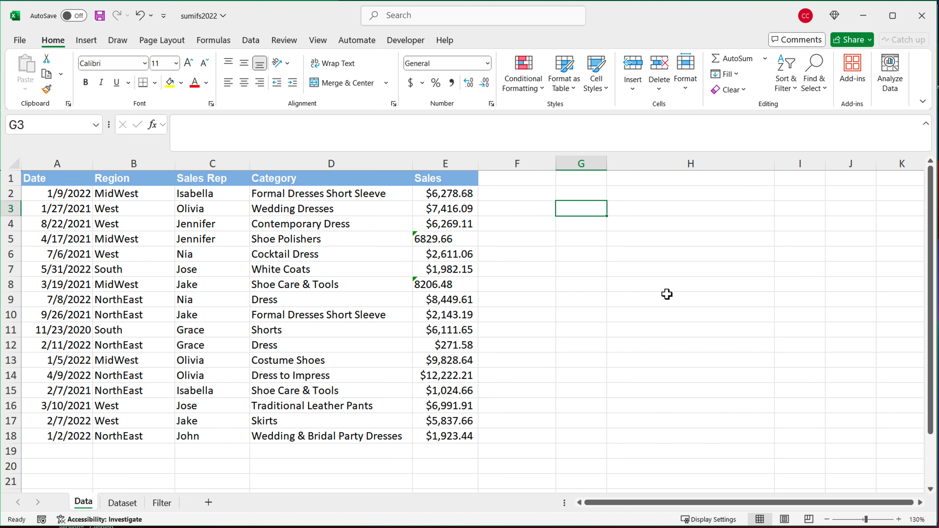
- Start a GROUPBY formula in G3 with the sales reps in C2:C18 as row fields and the regions in B2:B18 as values
{"action": "type", "text": "=GORU"}
{"action": "key", "text": "BackSpace"}
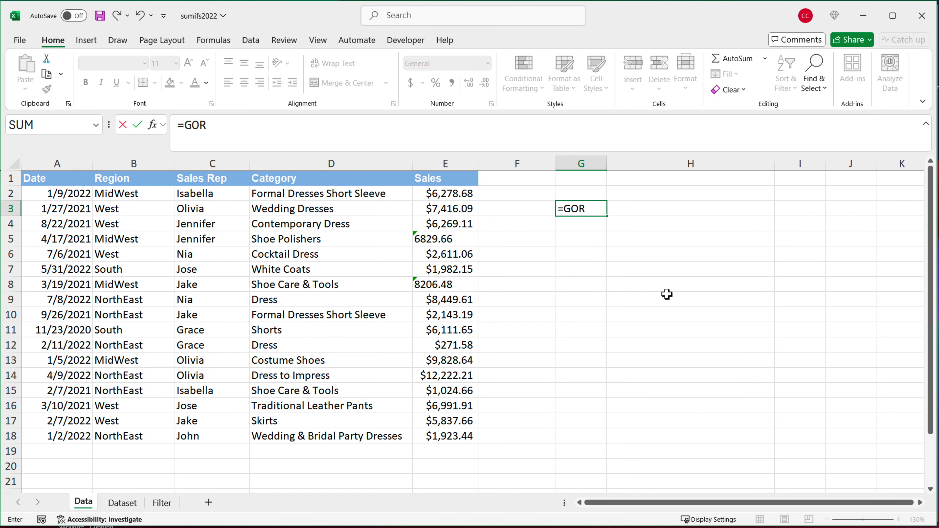
{"action": "key", "text": "BackSpace"}
{"action": "key", "text": "BackSpace"}
{"action": "type", "text": "ROU"}
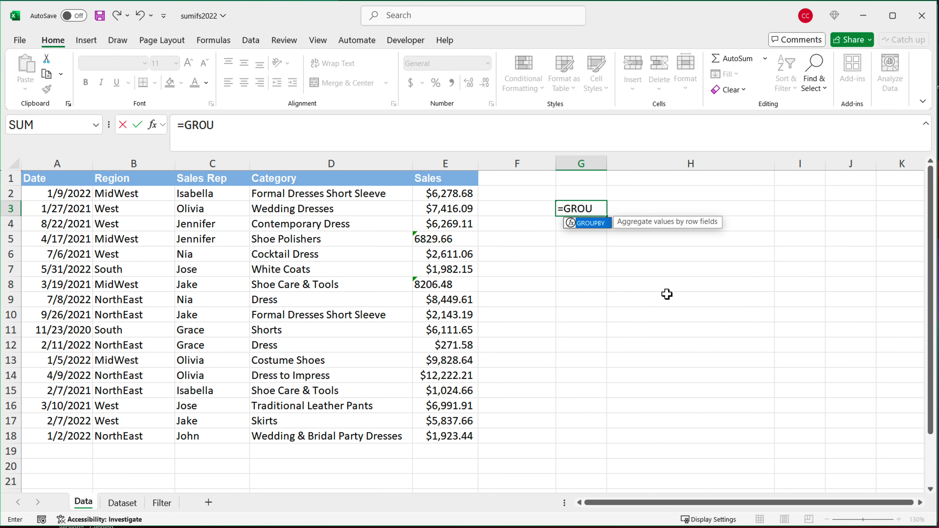
{"action": "key", "text": "Tab"}
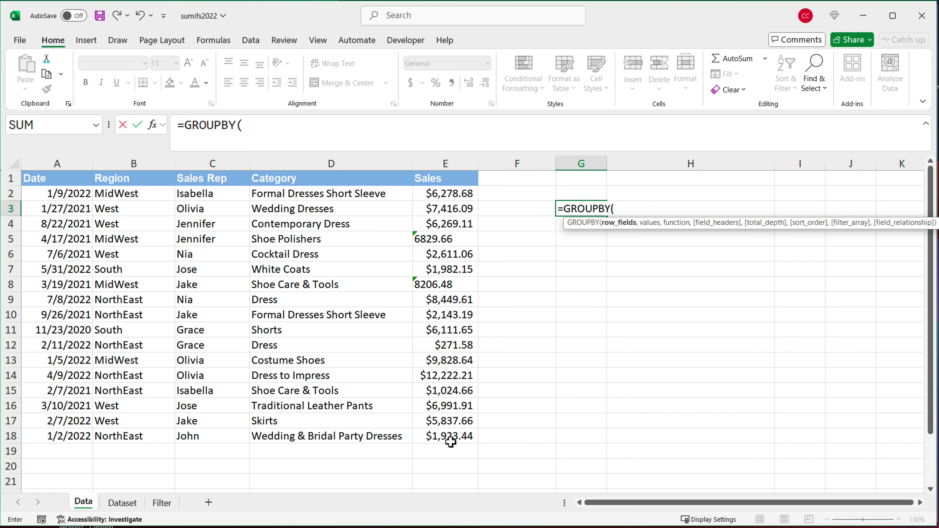
{"action": "left_click_drag", "start_coordinate": [216, 199], "coordinate": [210, 432]}
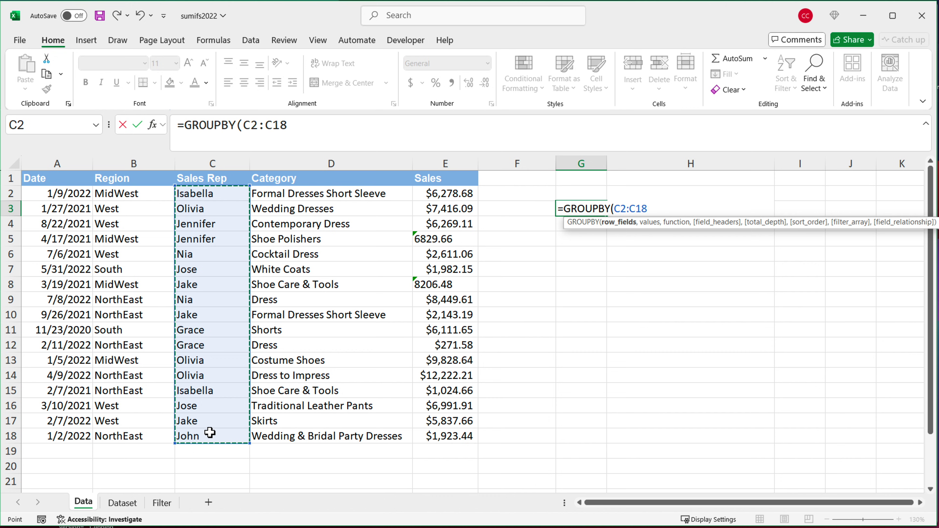
{"action": "type", "text": ","}
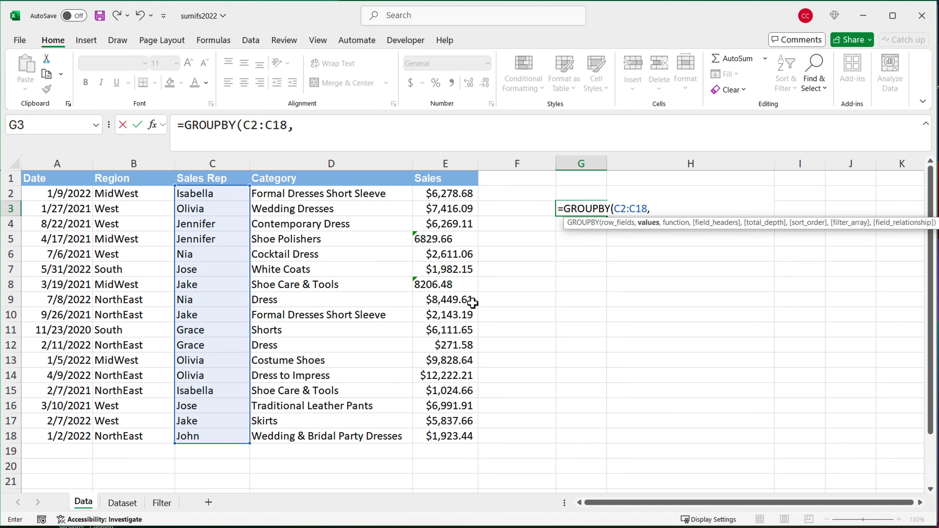
{"action": "left_click_drag", "start_coordinate": [129, 198], "coordinate": [130, 437]}
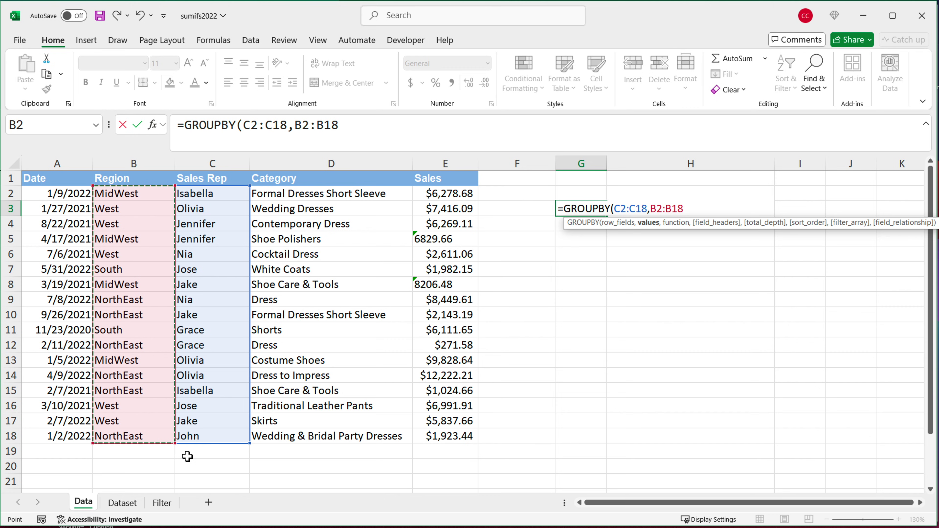
{"action": "type", "text": ","}
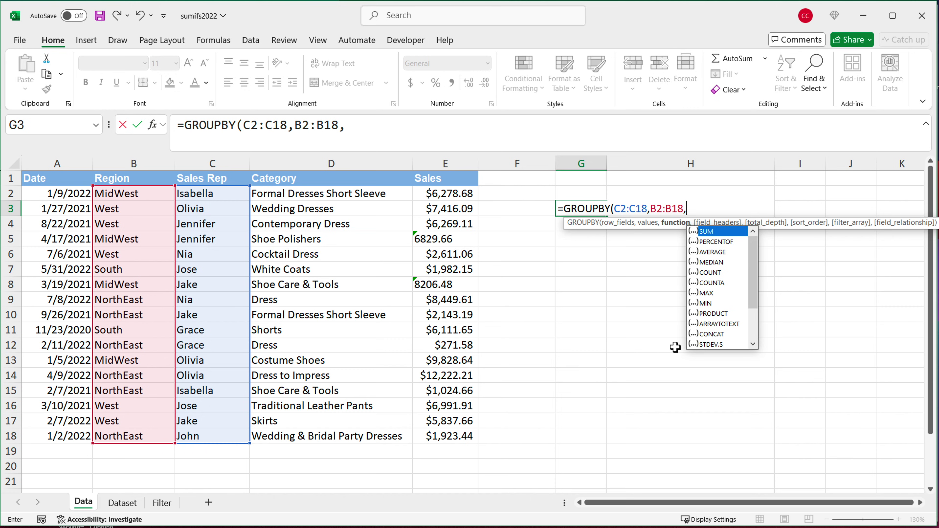
- Complete the G3 GROUPBY formula with CONCAT as its function, and inspect the joined regions in H3 and the total in H11
{"action": "scroll", "coordinate": [712, 337], "scroll_direction": "down", "scroll_amount": 1}
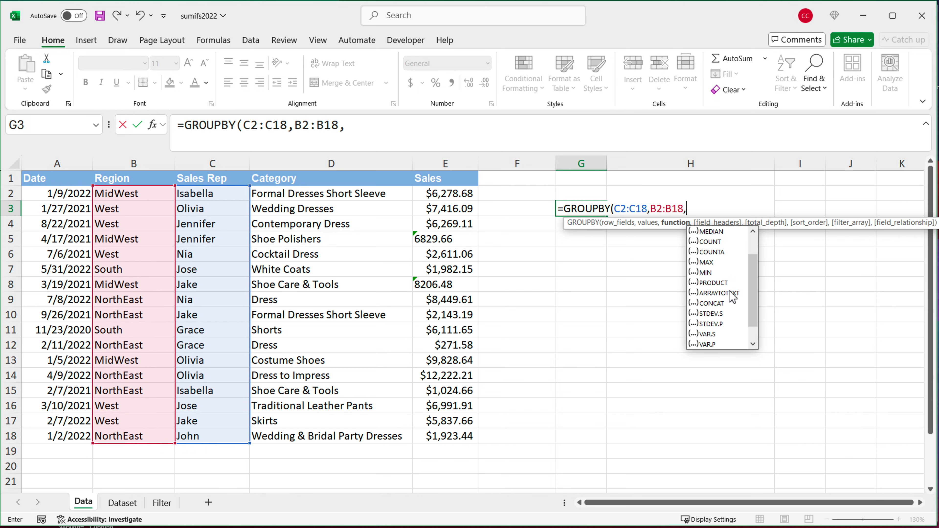
{"action": "double_click", "coordinate": [725, 304]}
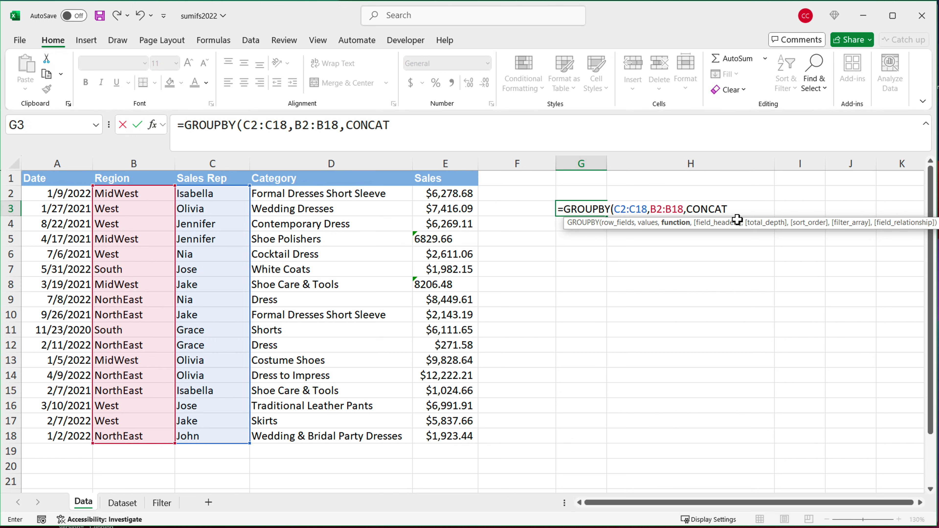
{"action": "type", "text": ")"}
{"action": "key", "text": "Return"}
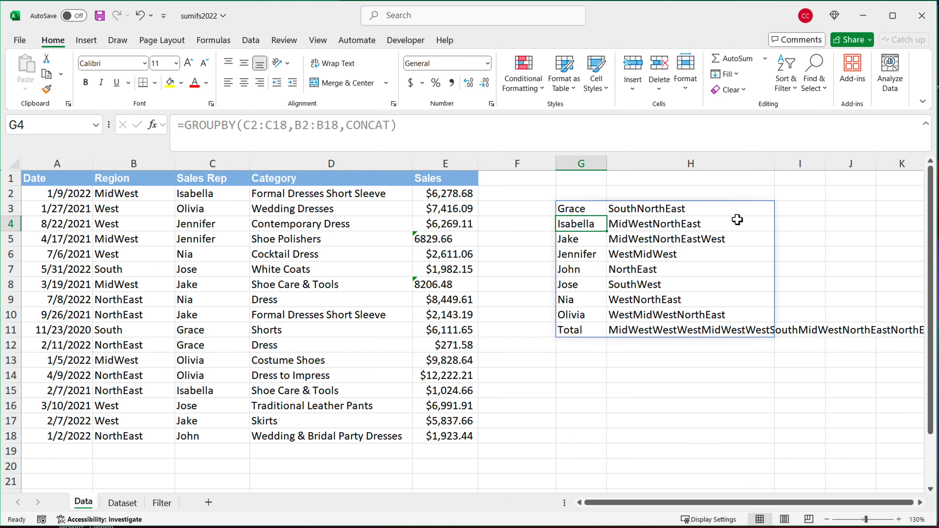
{"action": "left_click", "coordinate": [618, 212]}
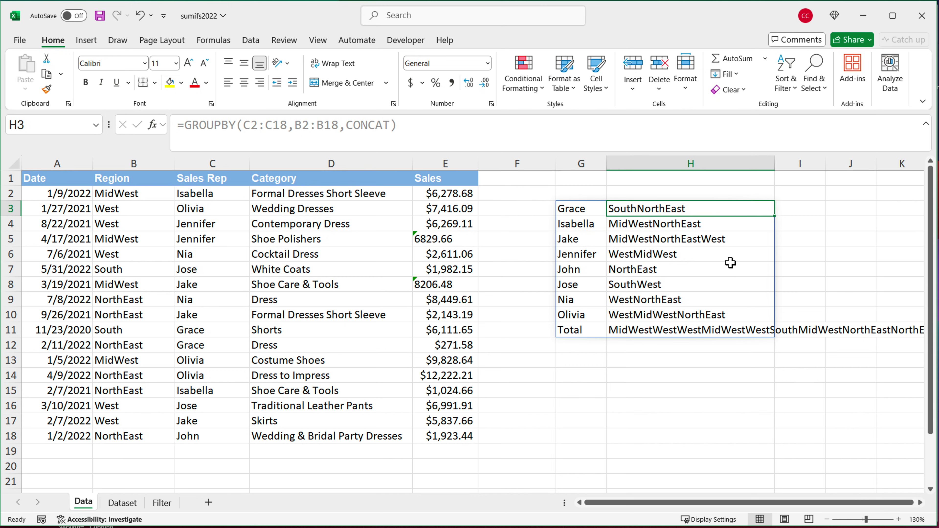
{"action": "left_click", "coordinate": [639, 336]}
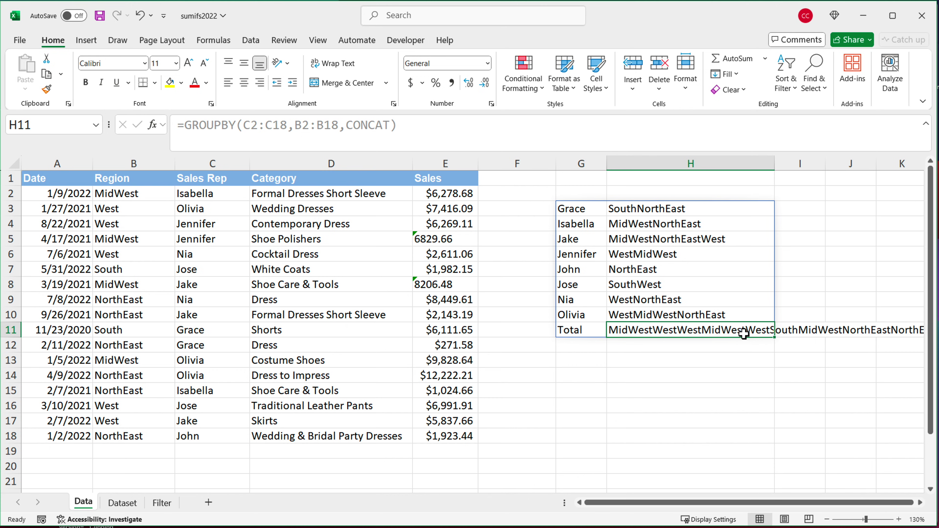
- Replace CONCAT in the G3 formula with the start of a LAMBDA function that takes the parameter x
{"action": "left_click", "coordinate": [667, 211]}
{"action": "key", "text": "BackSpace"}
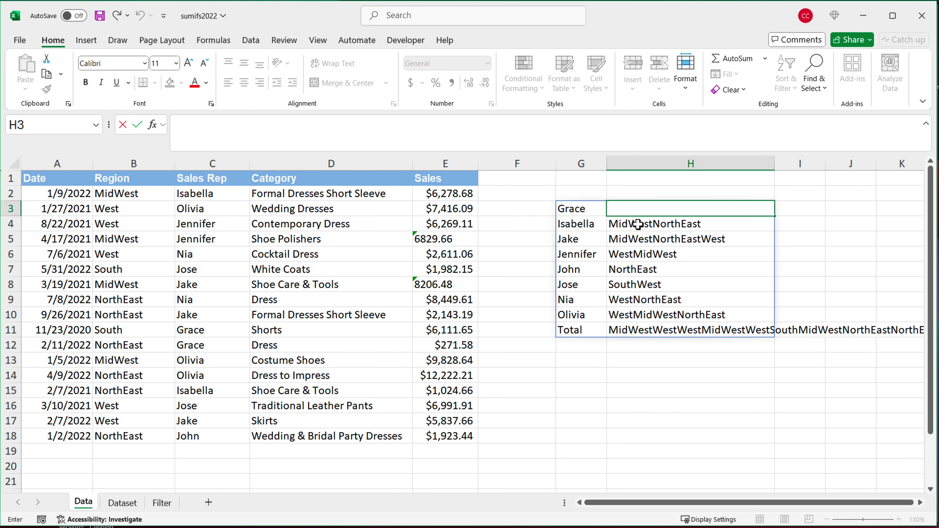
{"action": "double_click", "coordinate": [570, 209]}
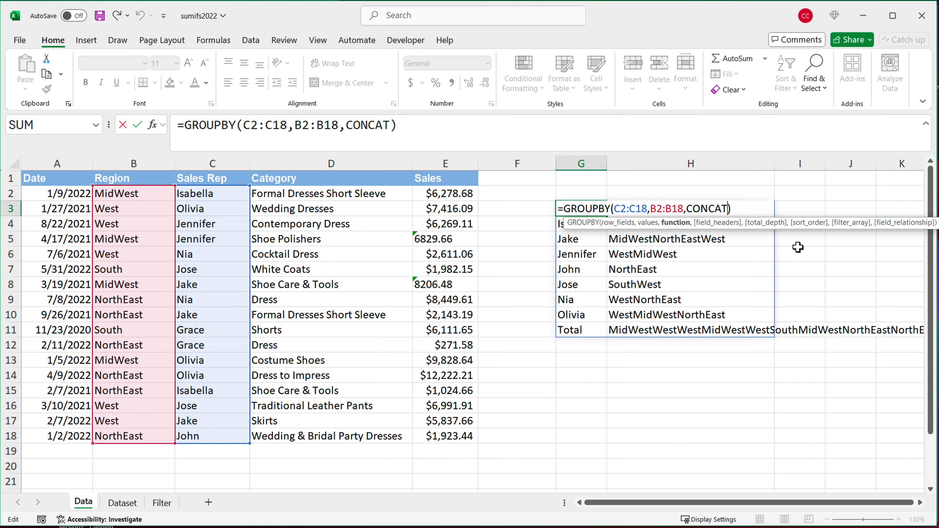
{"action": "key", "text": "BackSpace"}
{"action": "key", "text": "BackSpace"}
{"action": "key", "text": "BackSpace"}
{"action": "key", "text": "BackSpace"}
{"action": "key", "text": "BackSpace"}
{"action": "key", "text": "BackSpace"}
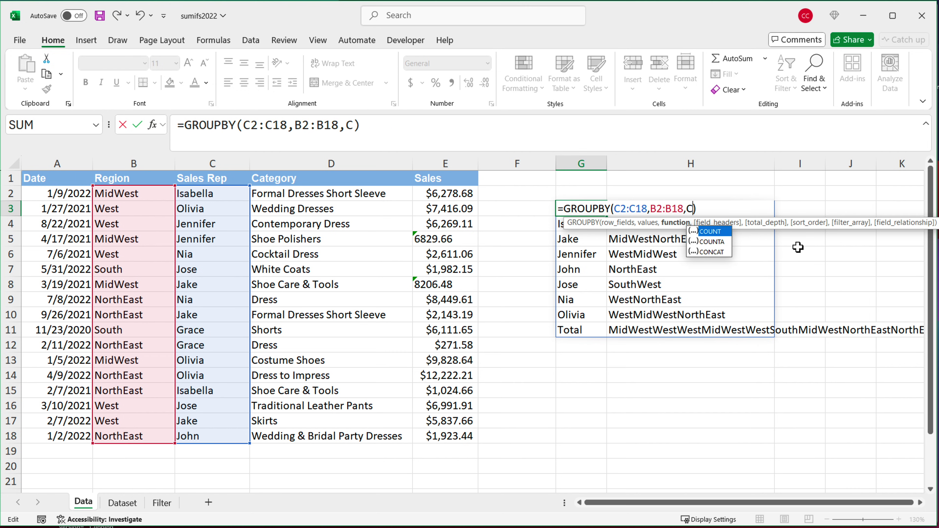
{"action": "type", "text": "LAMBDA"}
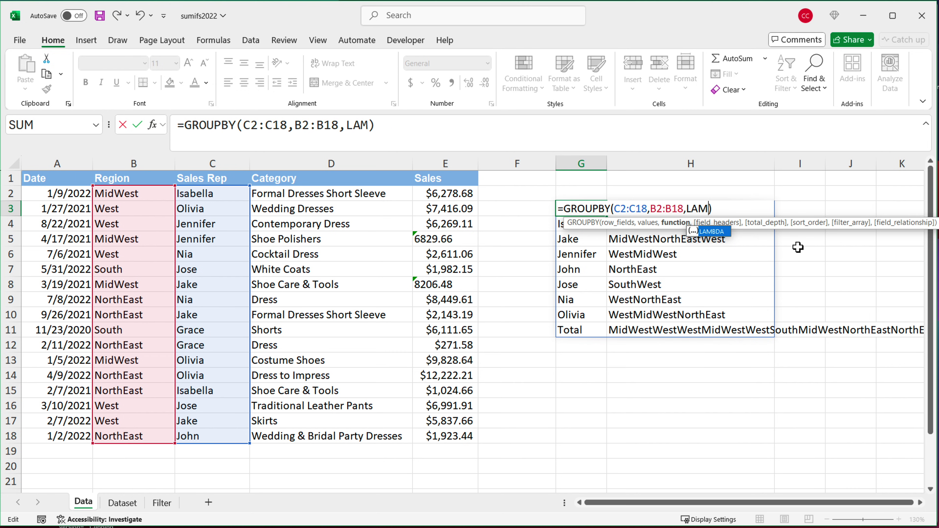
{"action": "type", "text": "("}
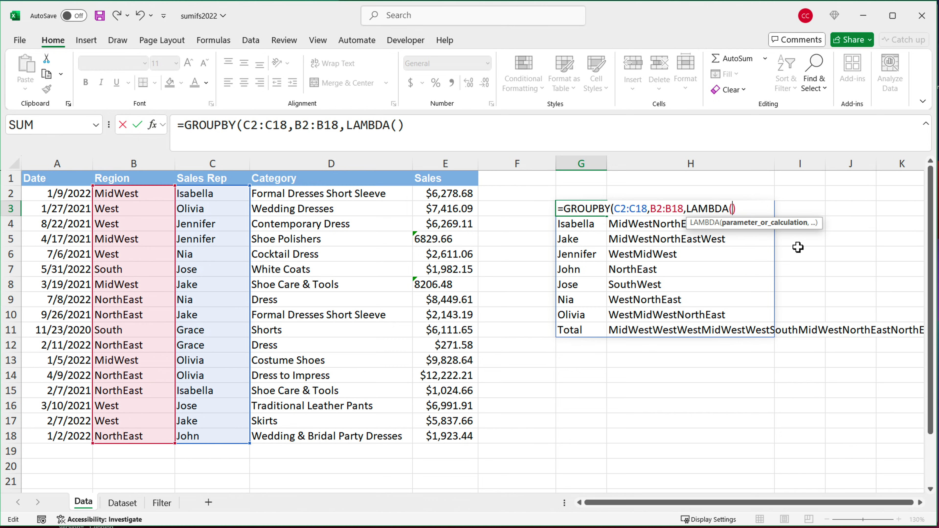
{"action": "type", "text": "x,"}
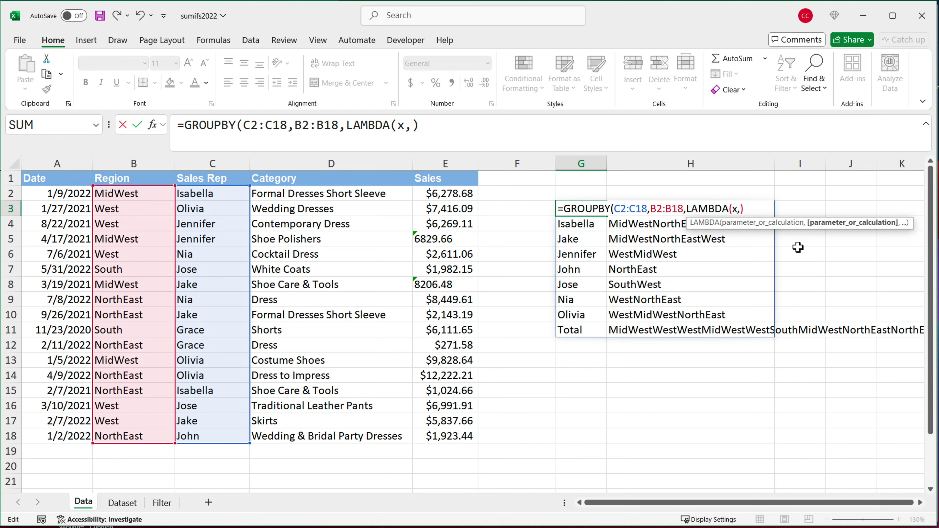
- Add TEXTJOIN as the LAMBDA calculation, with a comma as delimiter and TRUE to ignore empty cells
{"action": "type", "text": "TEX"}
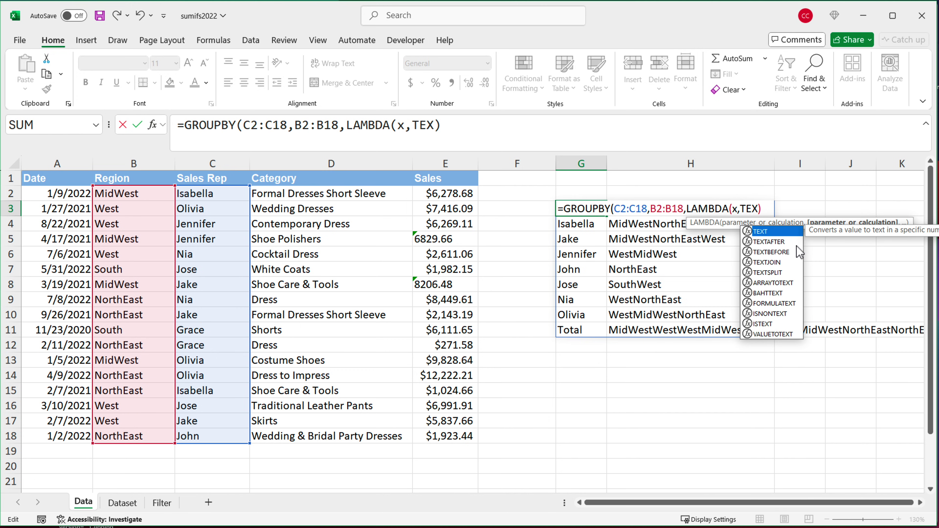
{"action": "key", "text": "Down"}
{"action": "key", "text": "Down"}
{"action": "key", "text": "Down"}
{"action": "key", "text": "Tab"}
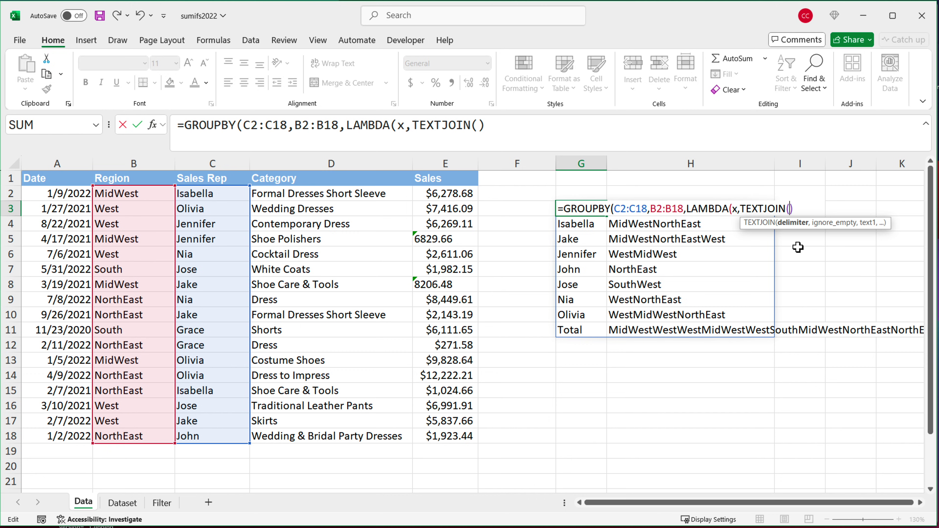
{"action": "type", "text": "\",\","}
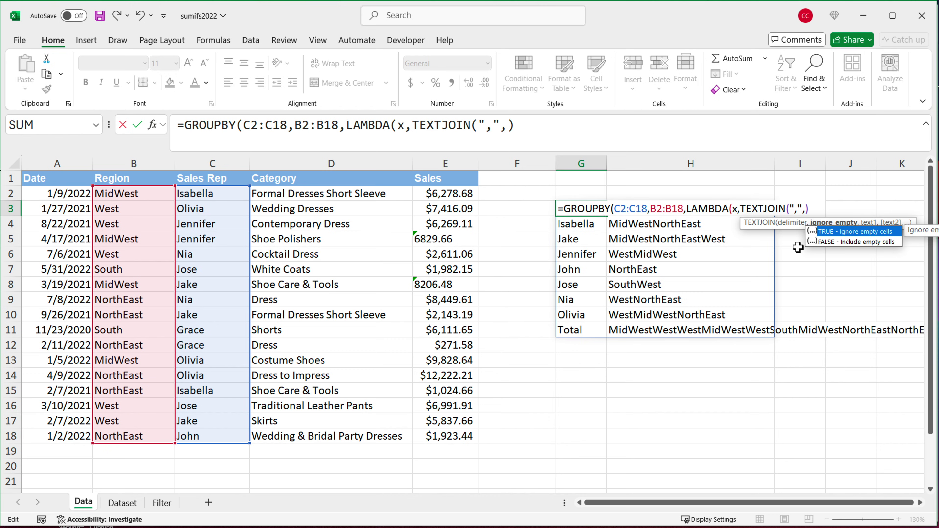
{"action": "double_click", "coordinate": [859, 233]}
{"action": "type", "text": ","}
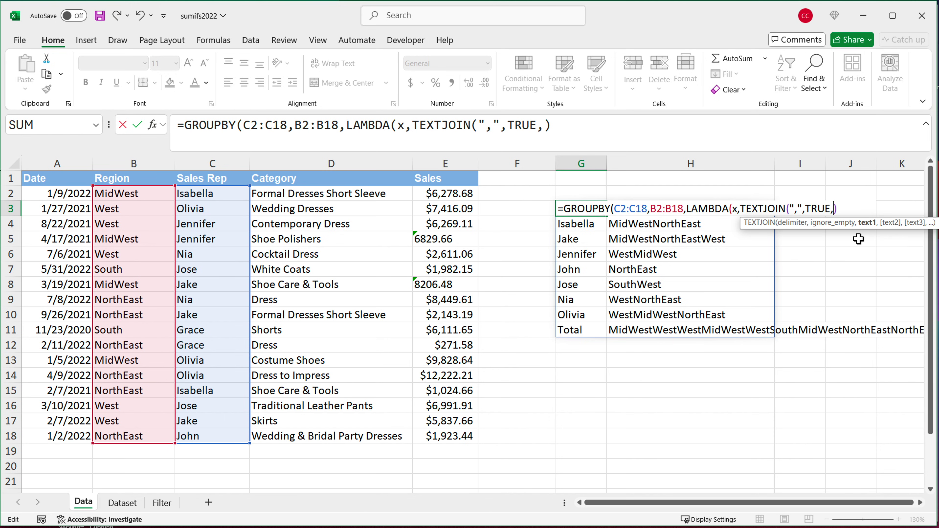
- Pass x as the TEXTJOIN text, complete the G3 formula, and inspect the joined regions in the Total row
{"action": "type", "text": "x"}
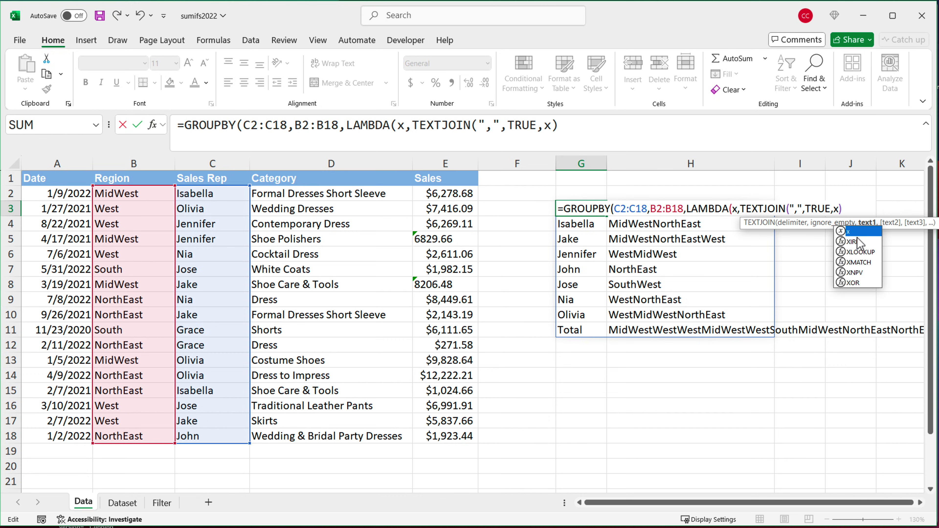
{"action": "key", "text": "Escape"}
{"action": "type", "text": ")"}
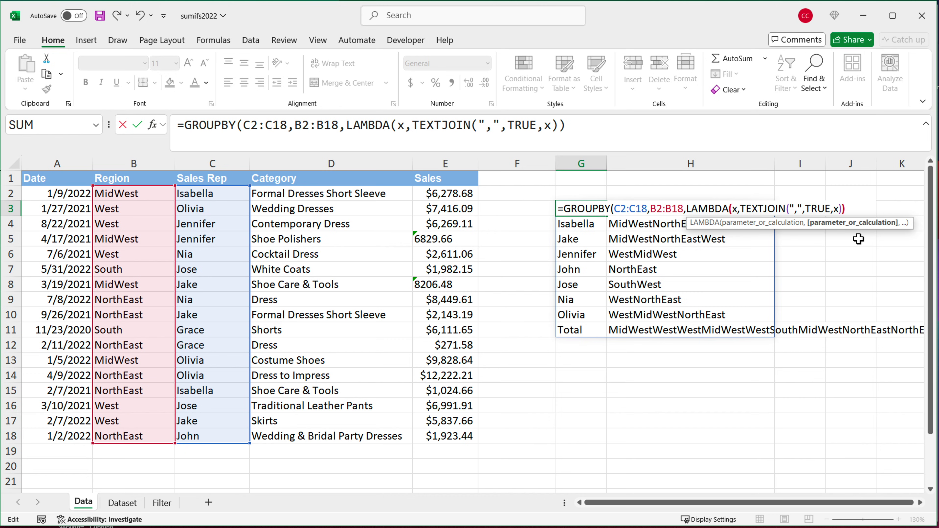
{"action": "type", "text": ")"}
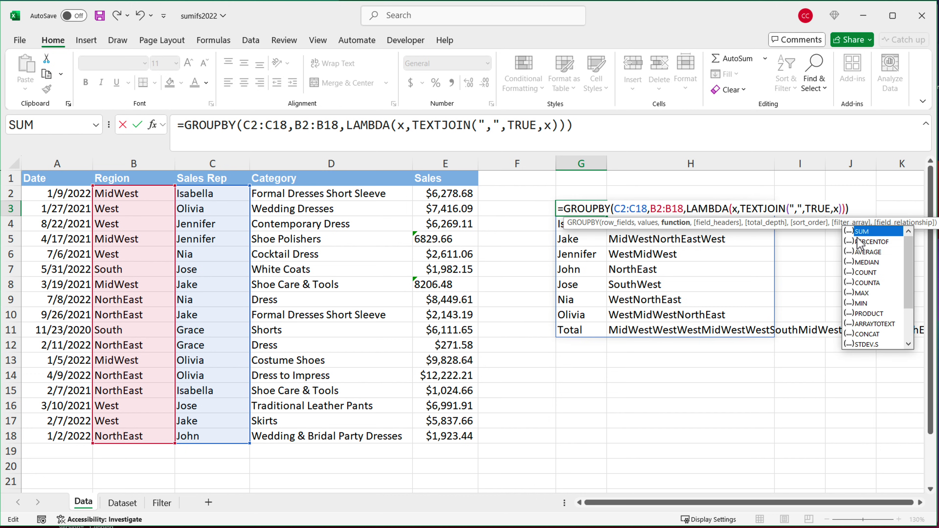
{"action": "key", "text": "Escape"}
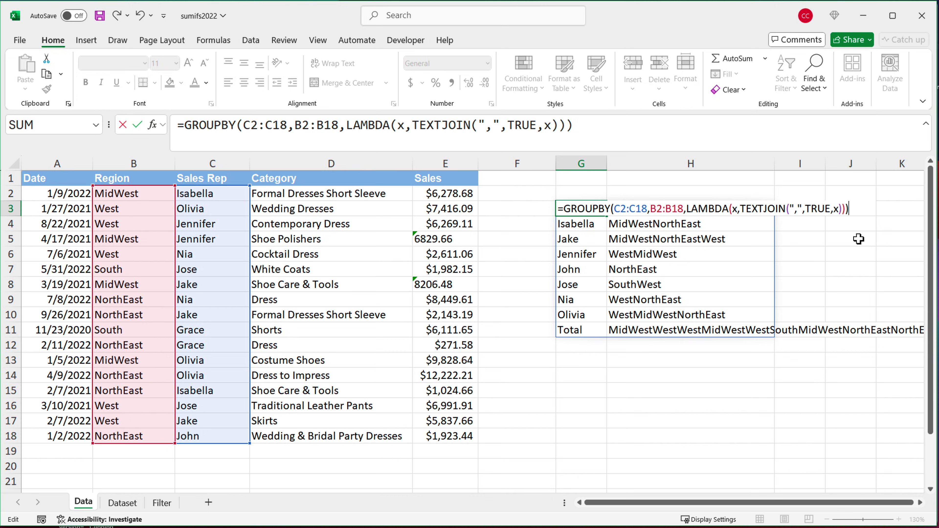
{"action": "key", "text": "Return"}
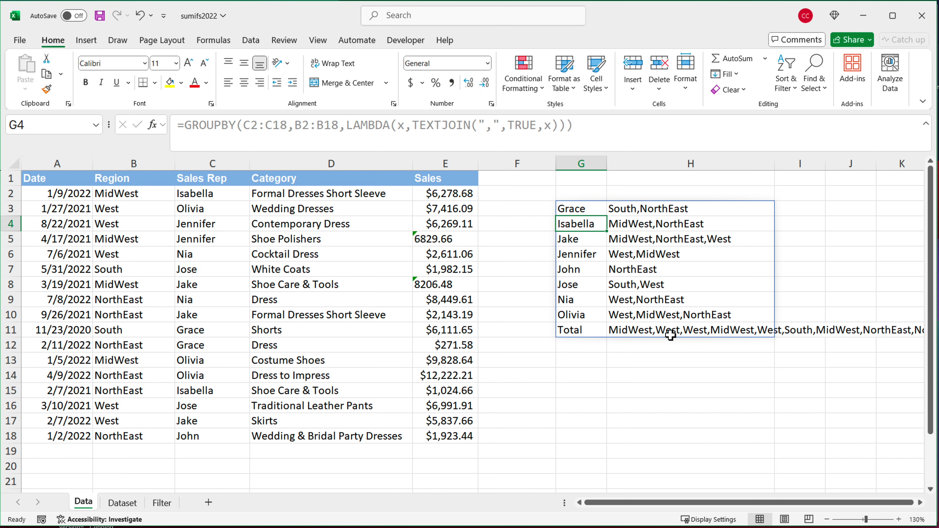
{"action": "left_click", "coordinate": [645, 331]}
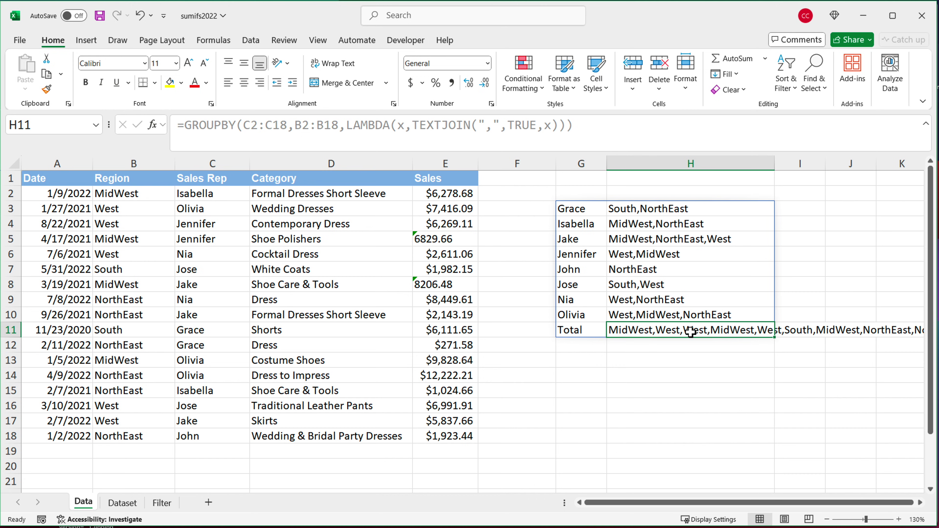
- Wrap the TEXTJOIN text argument x in UNIQUE within the G3 GROUPBY formula and complete the formula
{"action": "key", "text": "Up"}
{"action": "key", "text": "Up"}
{"action": "key", "text": "Up"}
{"action": "key", "text": "Up"}
{"action": "double_click", "coordinate": [590, 210]}
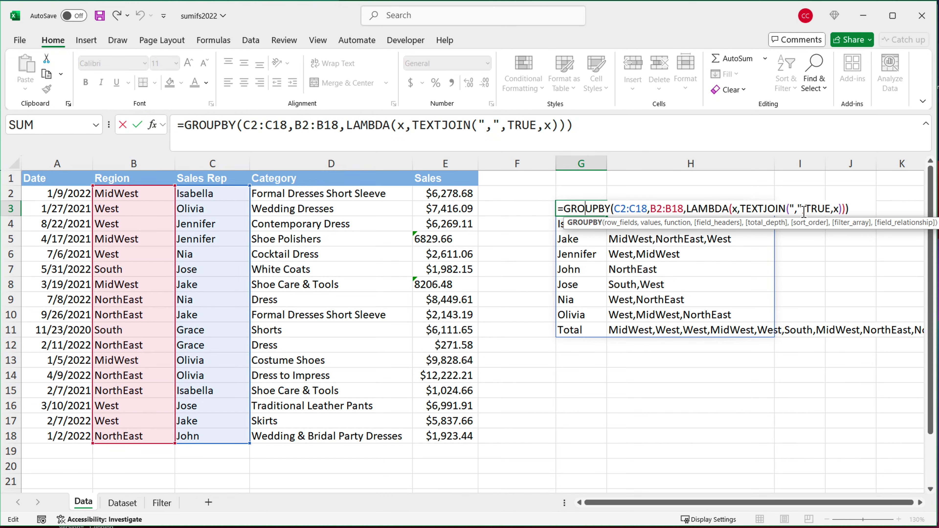
{"action": "double_click", "coordinate": [773, 209]}
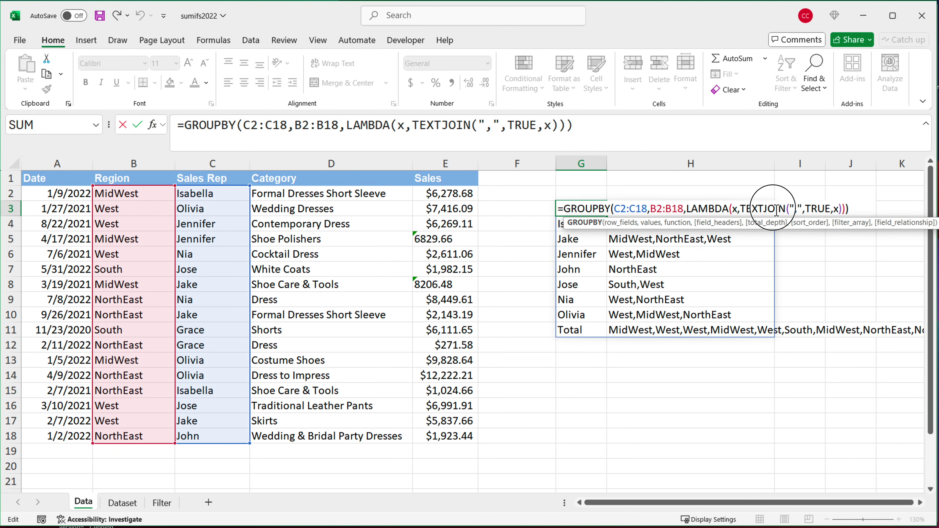
{"action": "left_click", "coordinate": [838, 210]}
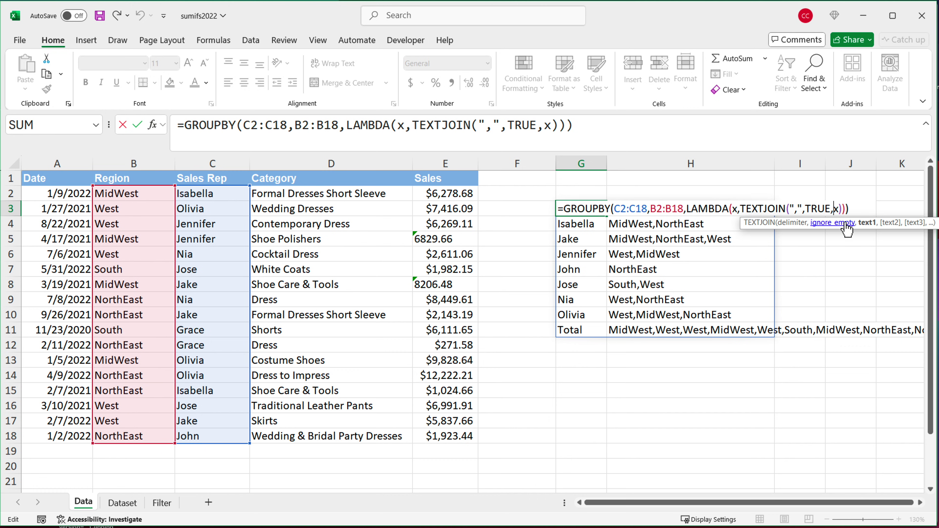
{"action": "type", "text": "UNI"}
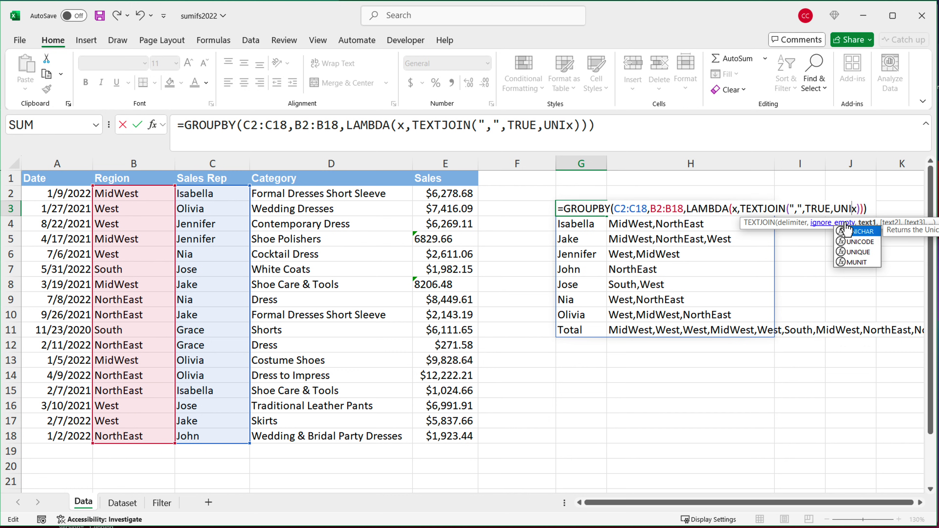
{"action": "key", "text": "Down"}
{"action": "key", "text": "Down"}
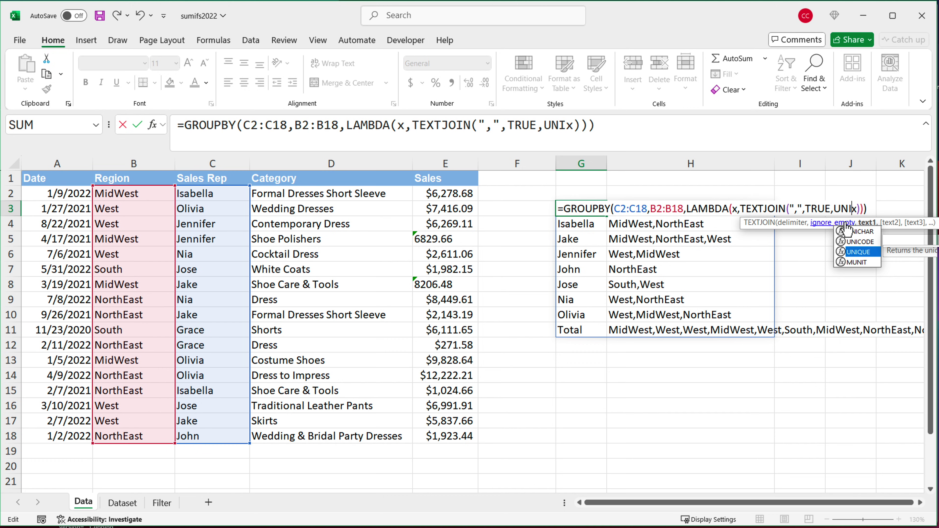
{"action": "key", "text": "Tab"}
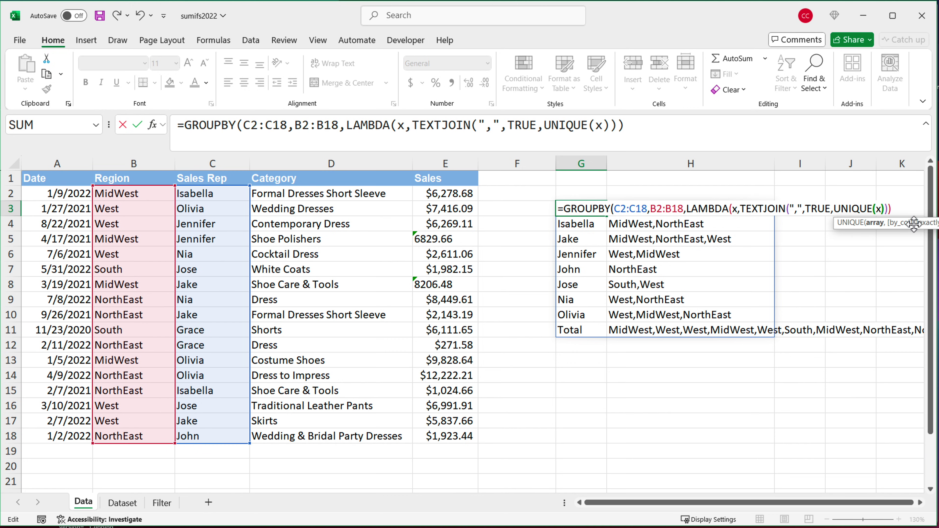
{"action": "type", "text": ")"}
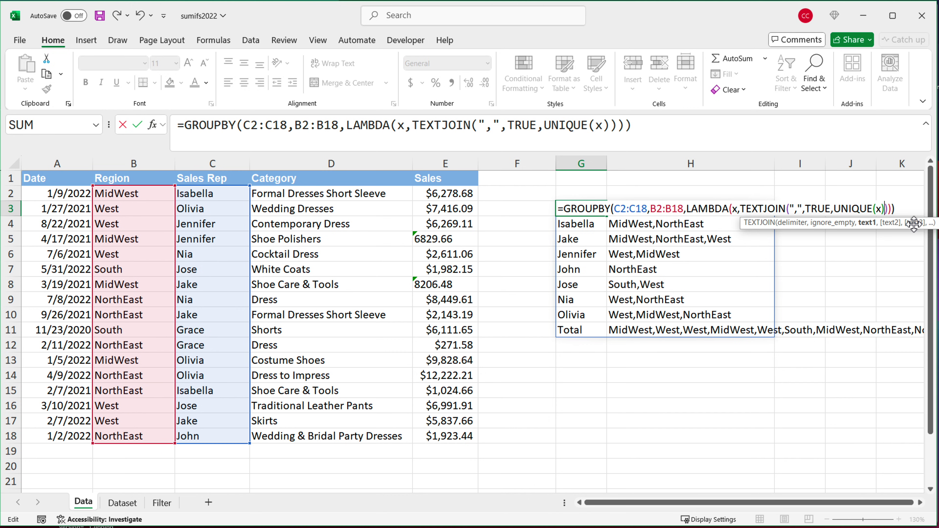
{"action": "key", "text": "ctrl+Return"}
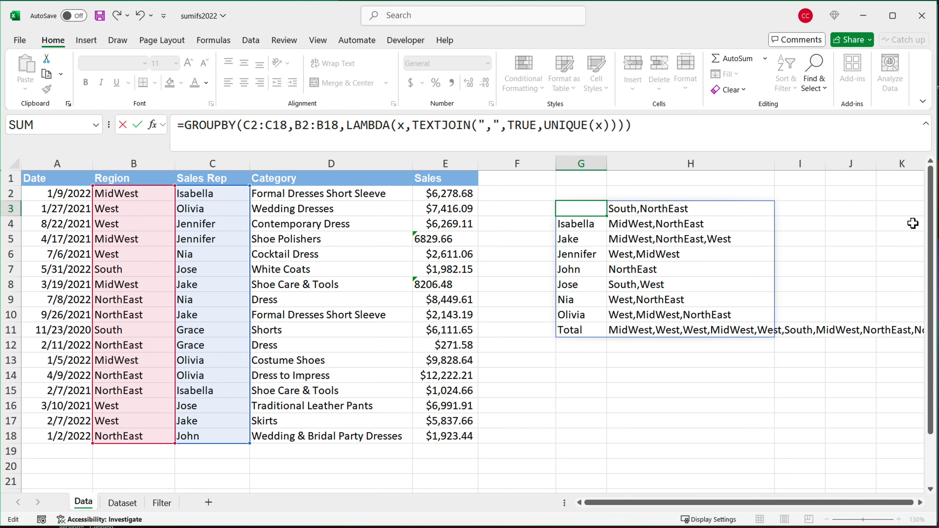
{"action": "key", "text": "Return"}
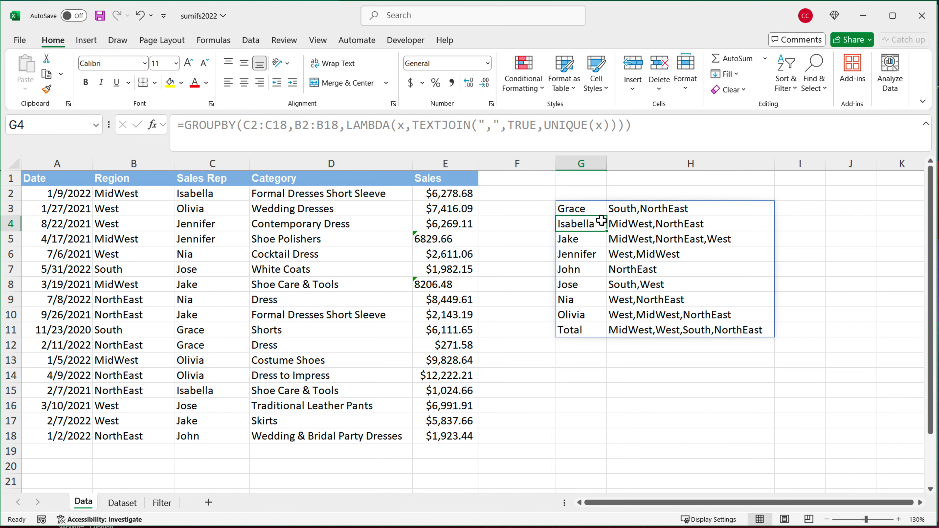
- Inspect the unique regions listed beside the first five sales reps in G3:H7
{"action": "left_click", "coordinate": [588, 212]}
{"action": "left_click", "coordinate": [588, 225]}
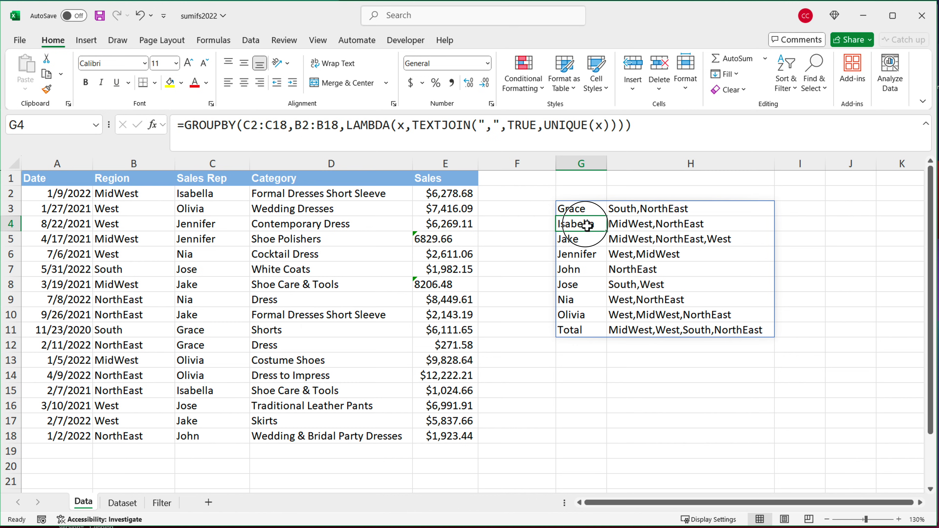
{"action": "left_click", "coordinate": [587, 241]}
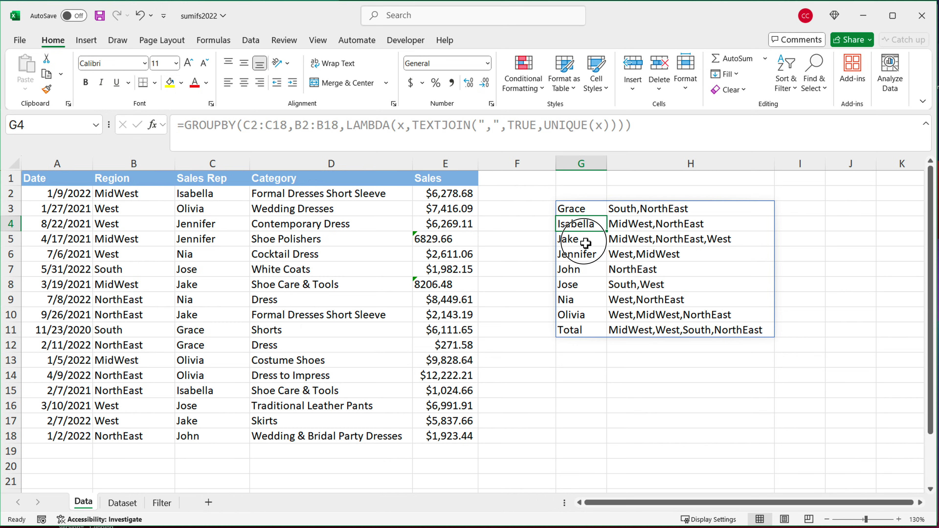
{"action": "left_click", "coordinate": [590, 259]}
{"action": "left_click", "coordinate": [681, 255]}
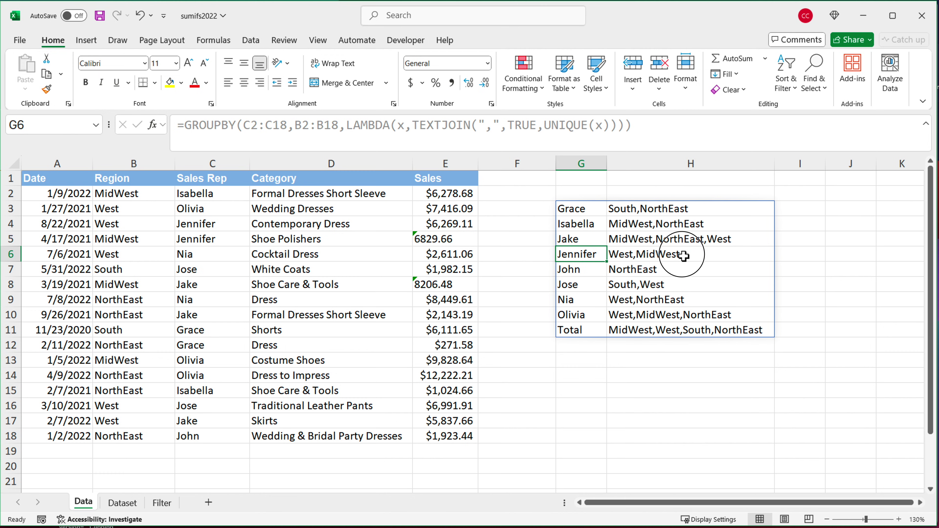
{"action": "left_click", "coordinate": [572, 272]}
{"action": "left_click", "coordinate": [636, 270]}
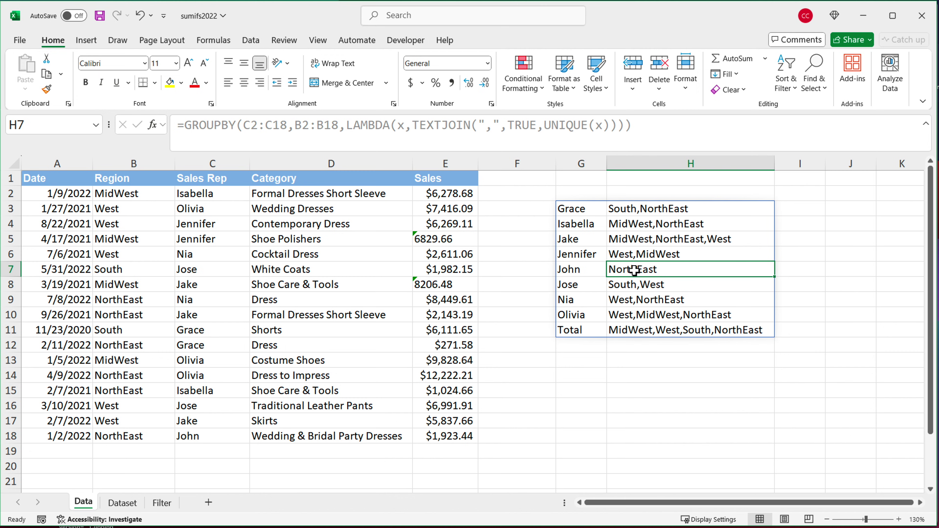
- Review the completed GROUPBY formula in G3 and leave it as it is
{"action": "left_click", "coordinate": [576, 212]}
{"action": "double_click", "coordinate": [576, 213]}
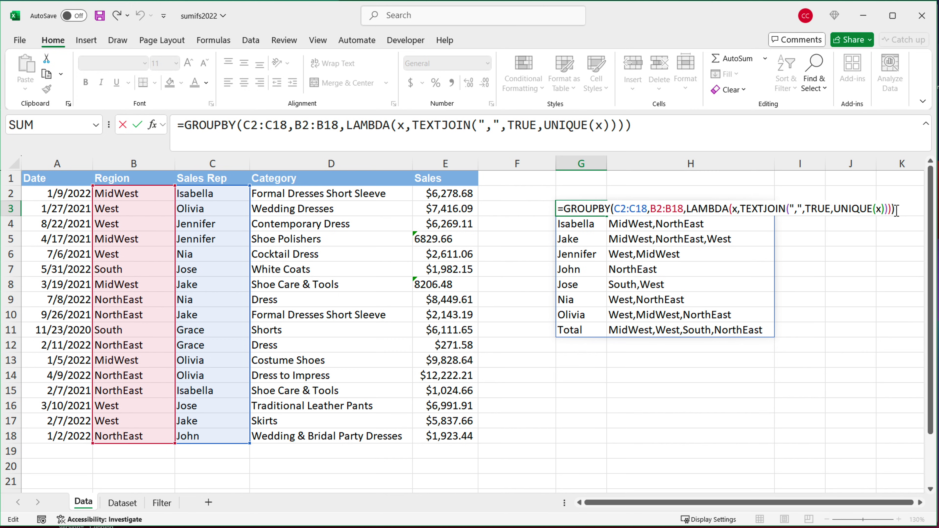
{"action": "key", "text": "Return"}
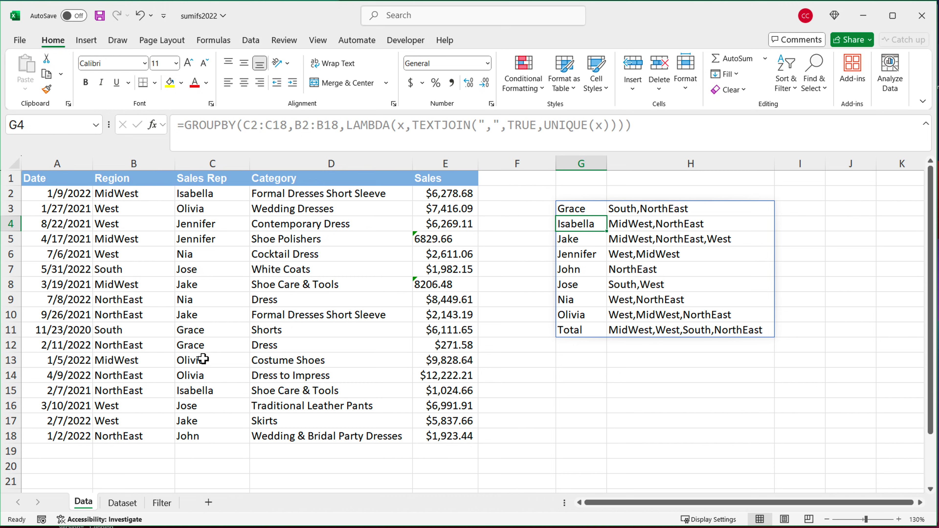
- Replace the sales rep in C11 with a first name that is not yet in the Sales Rep column
{"action": "left_click", "coordinate": [202, 335]}
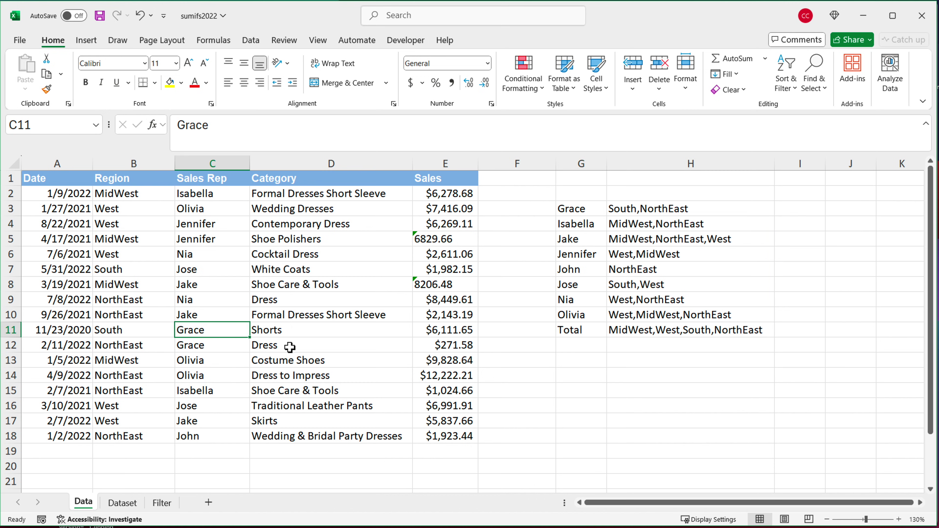
{"action": "type", "text": "Ana"}
{"action": "key", "text": "Return"}
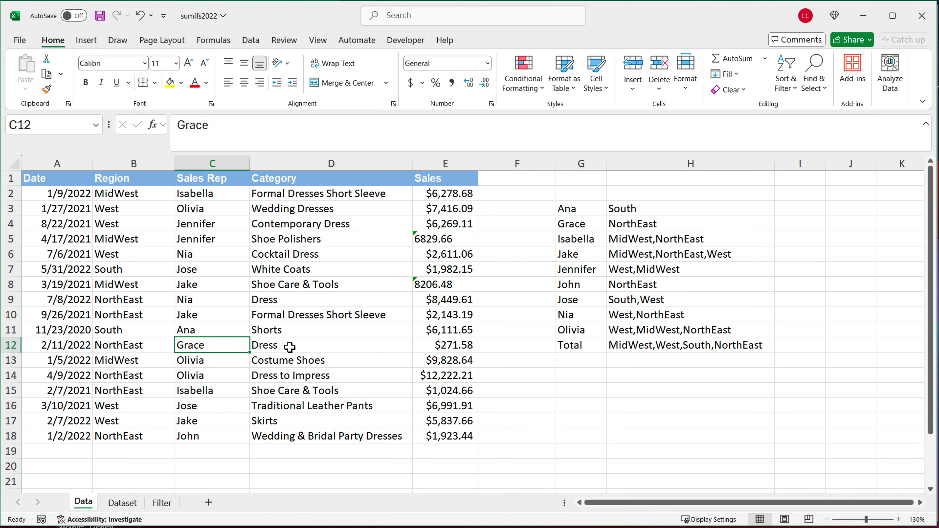